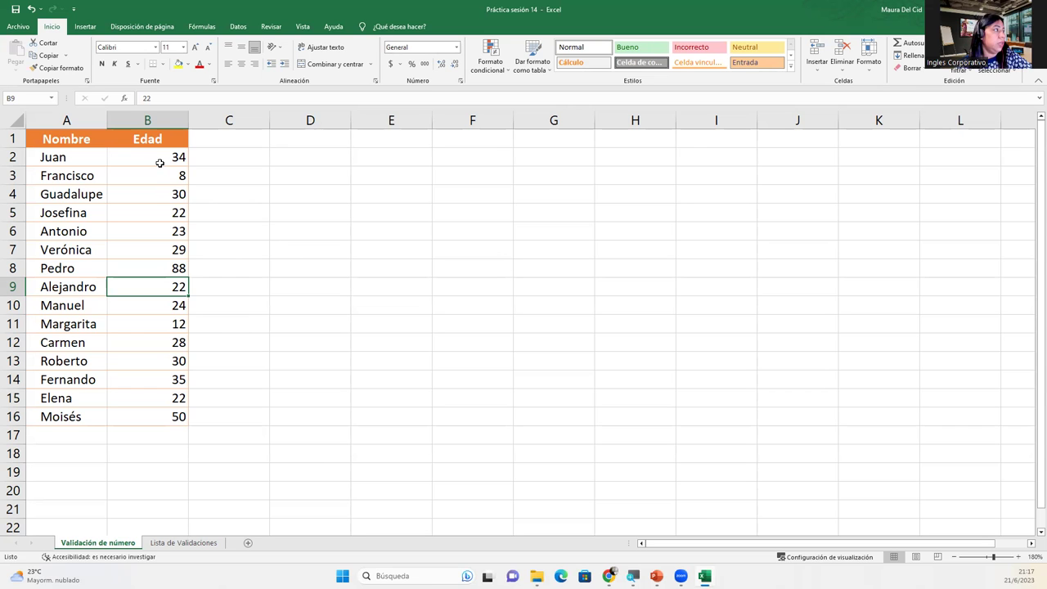
Step: Open the data validation settings for the ages in B2:B16
{"action": "left_click", "coordinate": [160, 163]}
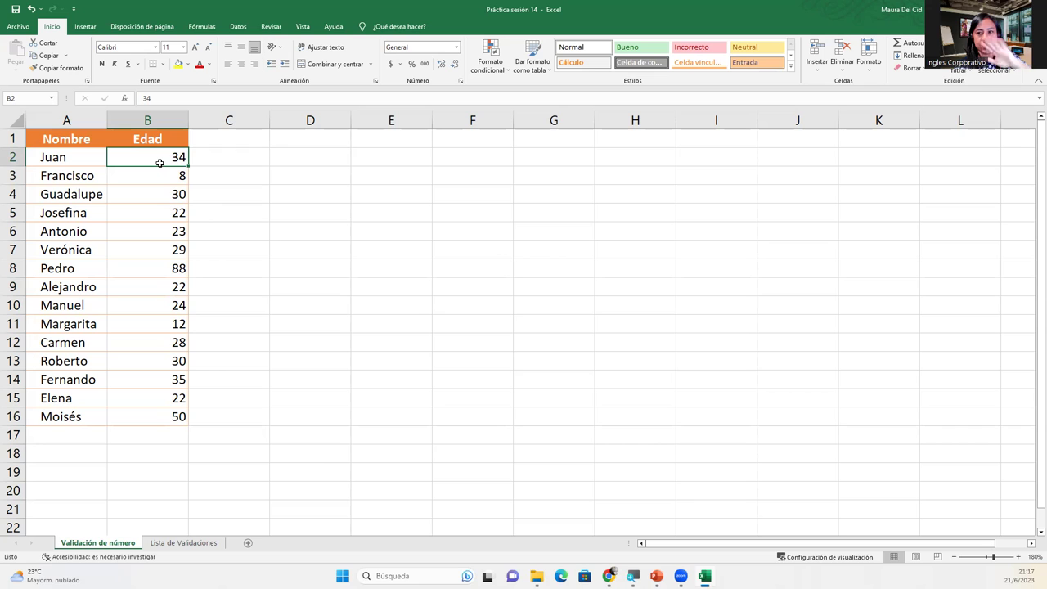
{"action": "left_click_drag", "start_coordinate": [160, 163], "coordinate": [175, 417]}
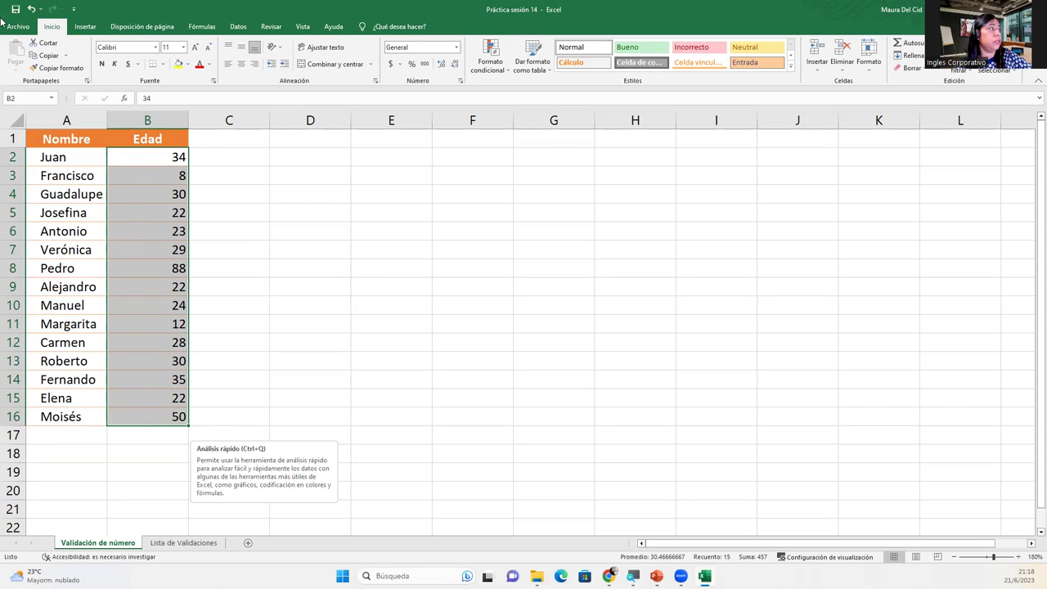
{"action": "left_click", "coordinate": [229, 28]}
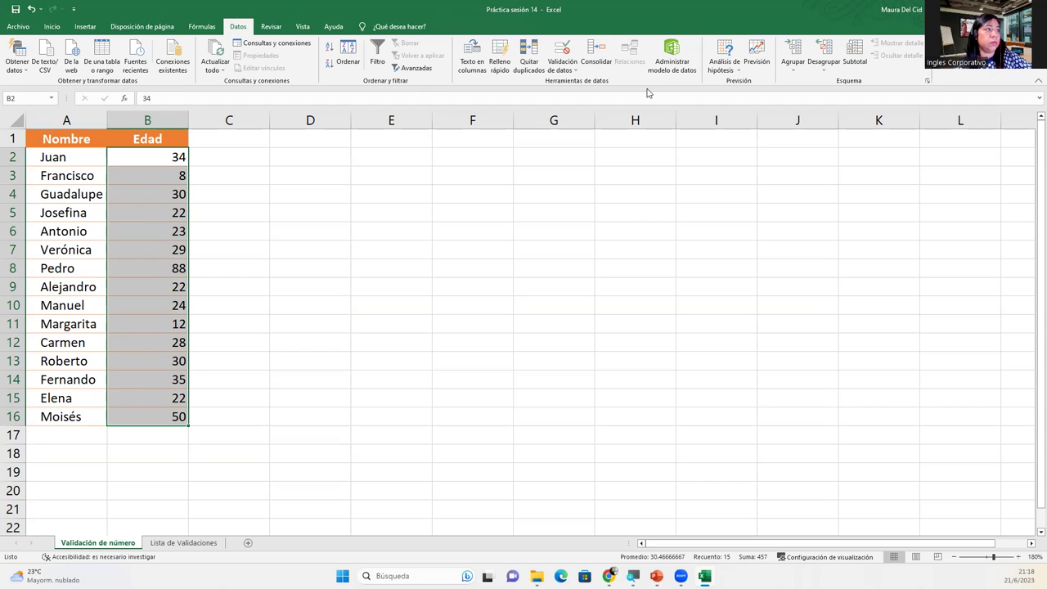
{"action": "left_click", "coordinate": [564, 70]}
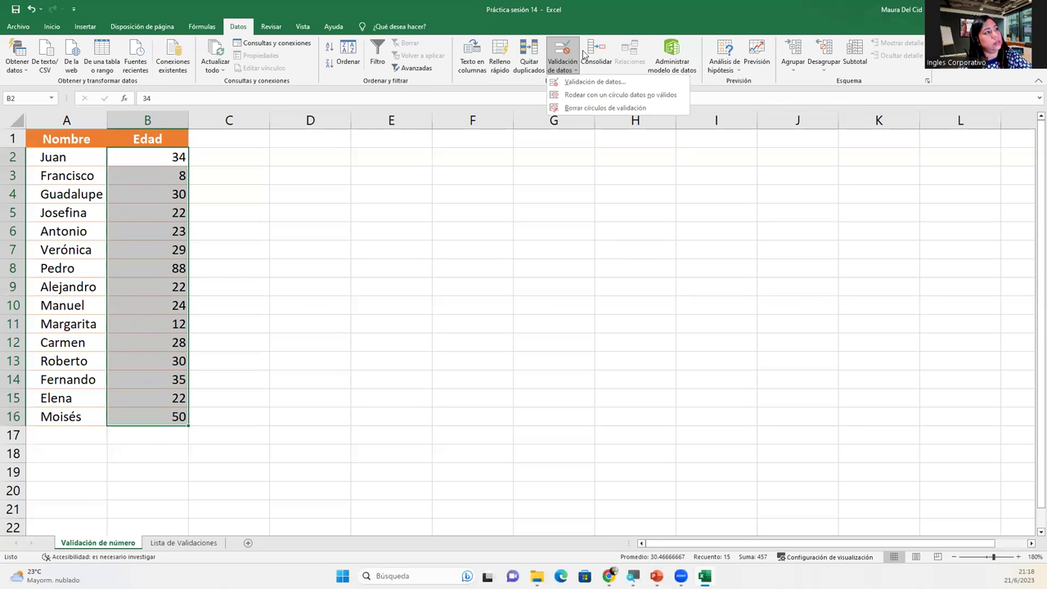
{"action": "left_click", "coordinate": [592, 82]}
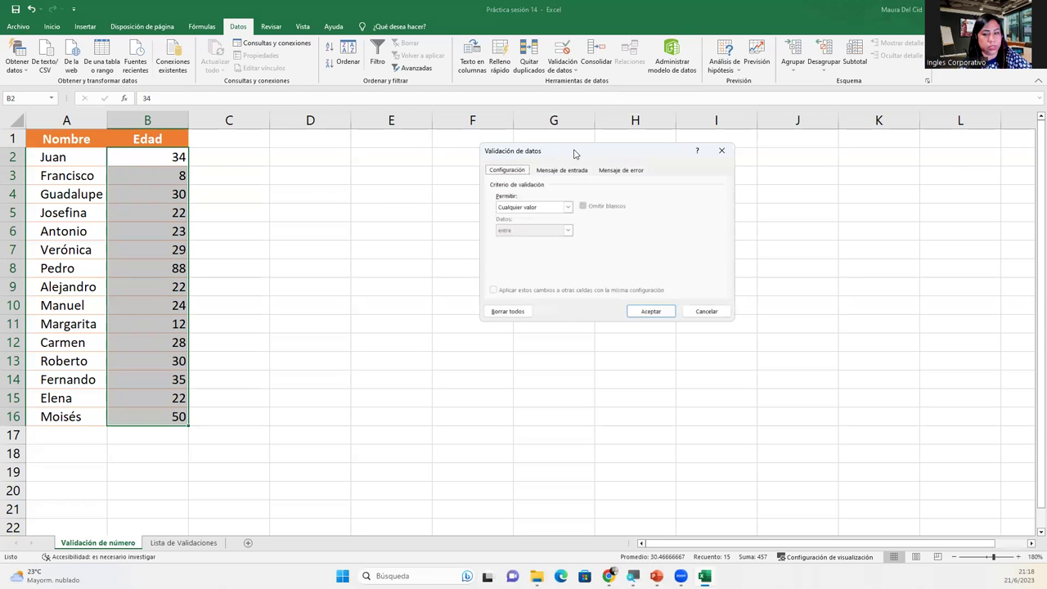
{"action": "left_click_drag", "start_coordinate": [575, 154], "coordinate": [422, 178]}
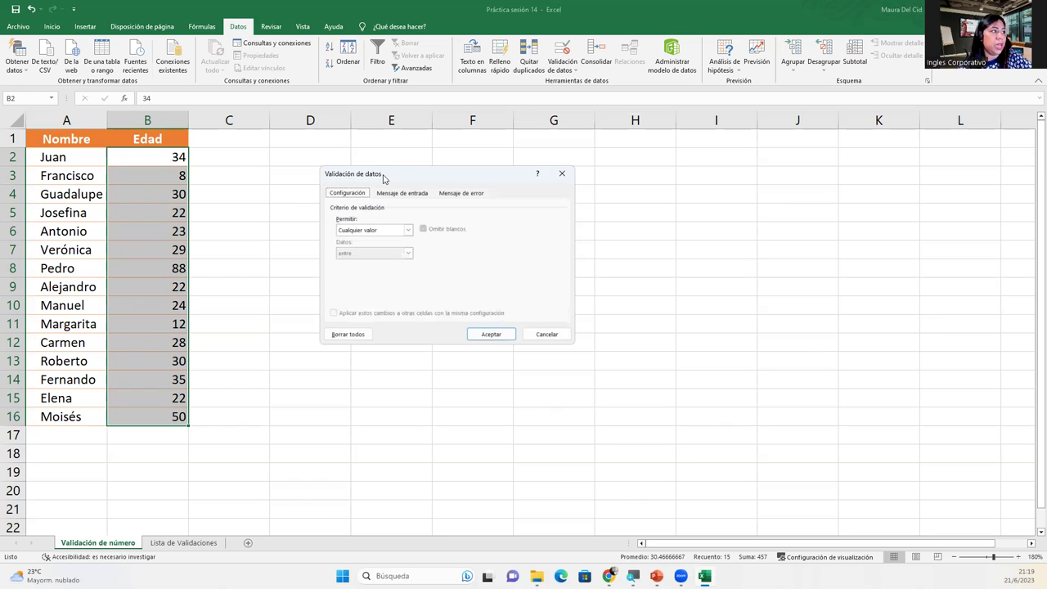
{"action": "left_click_drag", "start_coordinate": [383, 178], "coordinate": [445, 188]}
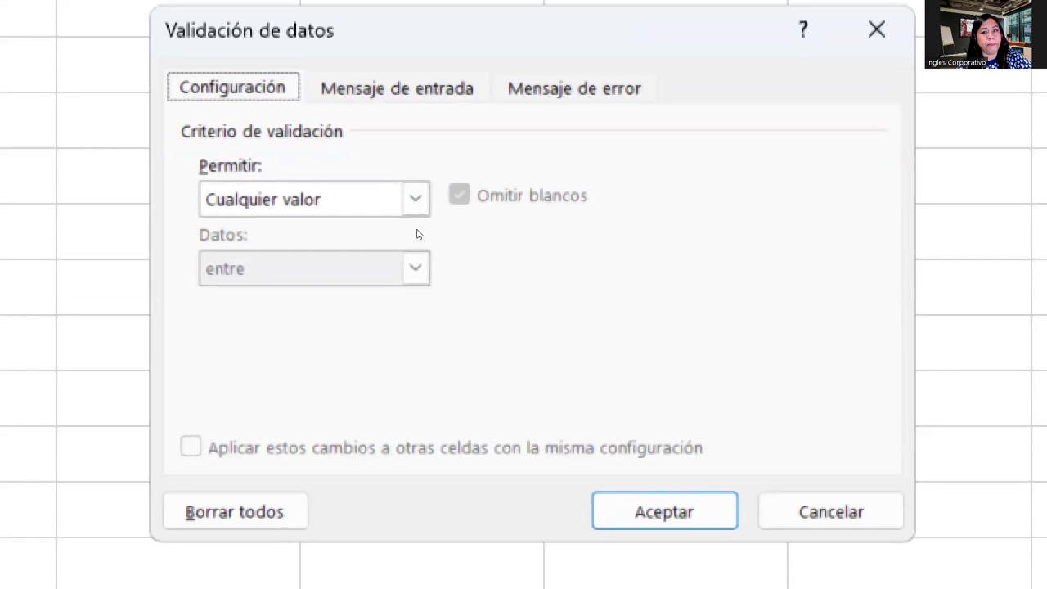
Step: Set the validation criteria to allow whole numbers (Número entero) with the "entre" condition
{"action": "key", "text": "Tab"}
{"action": "key", "text": "alt+Down"}
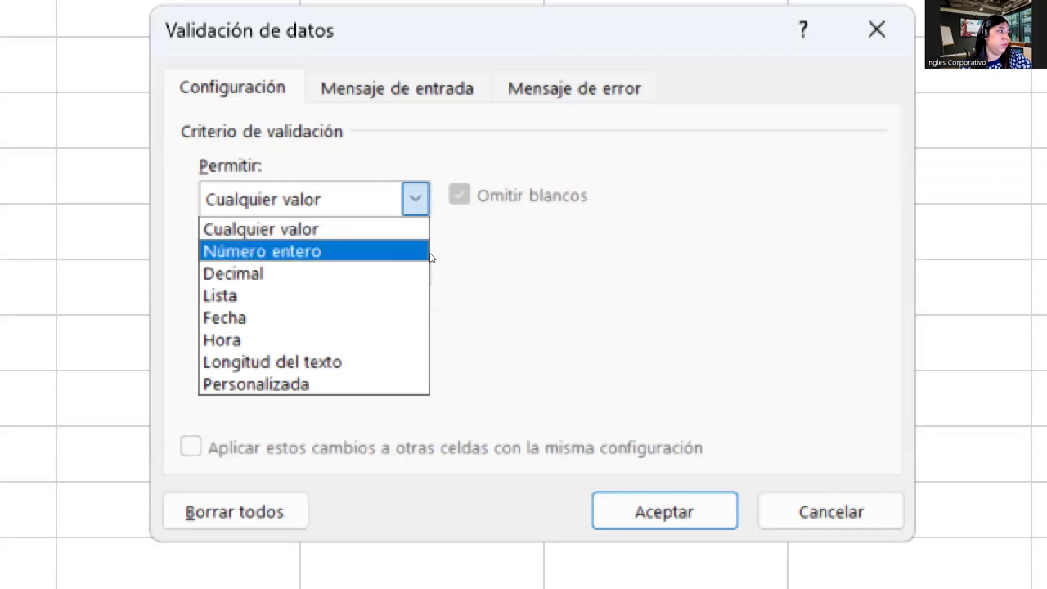
{"action": "left_click", "coordinate": [429, 253]}
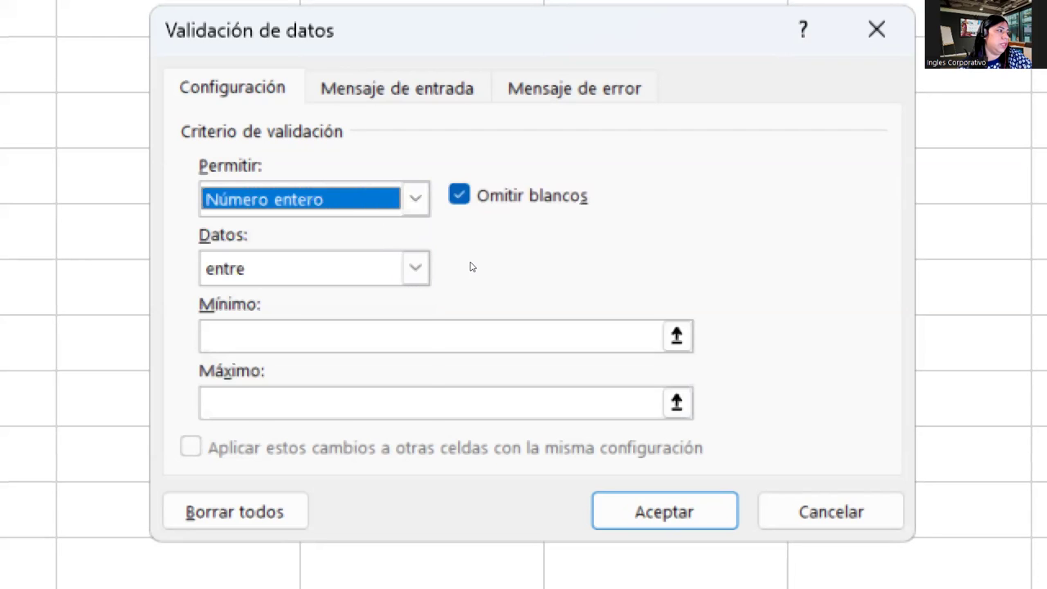
{"action": "key", "text": "alt+d"}
{"action": "key", "text": "alt+Down"}
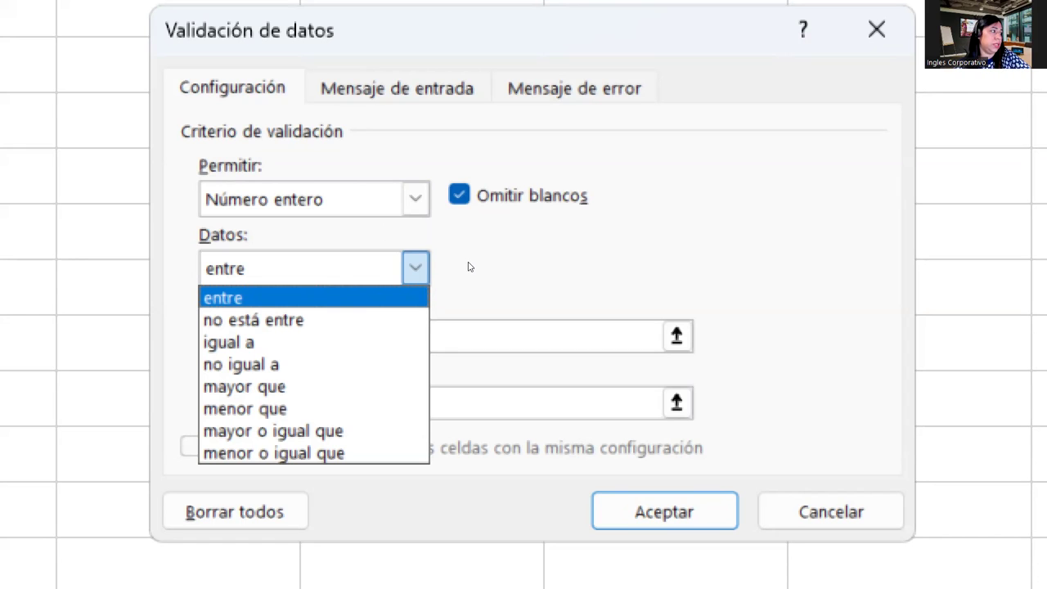
{"action": "left_click", "coordinate": [455, 276]}
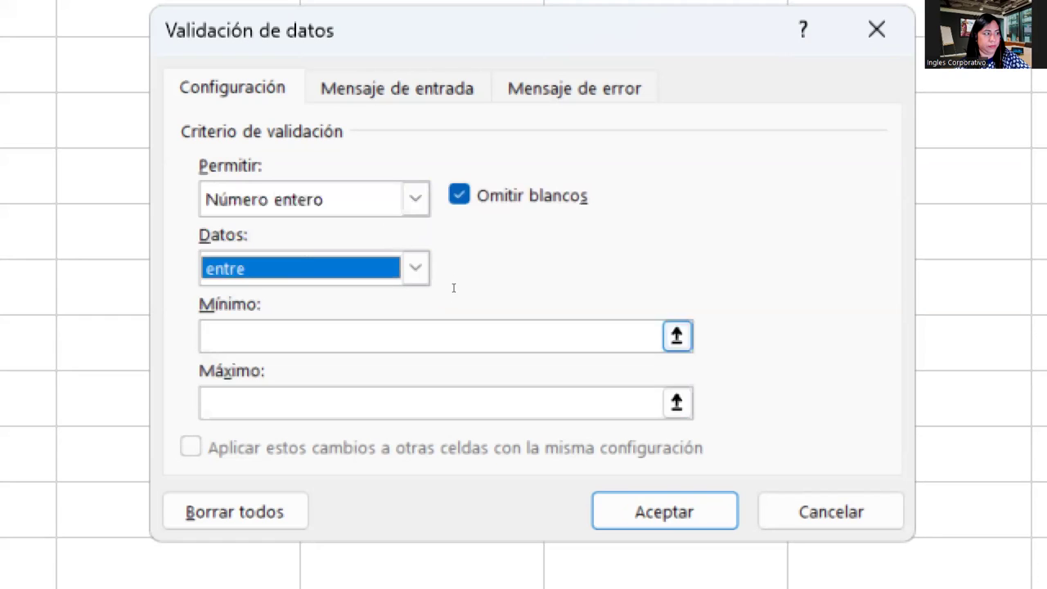
Step: Set the validation minimum to 18 and the maximum to 70, and apply the rule
{"action": "key", "text": "Tab"}
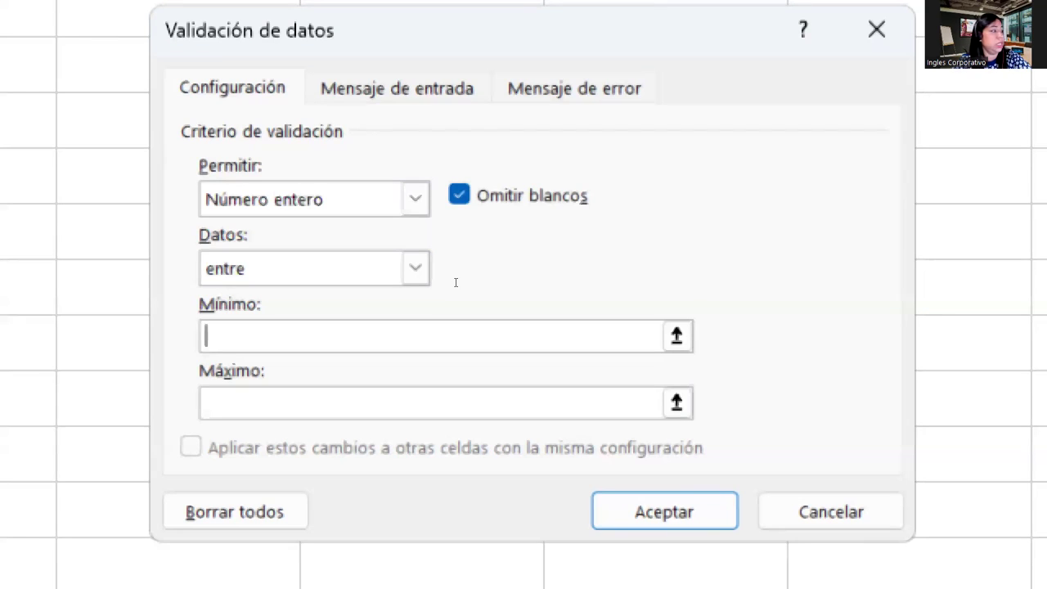
{"action": "type", "text": "18"}
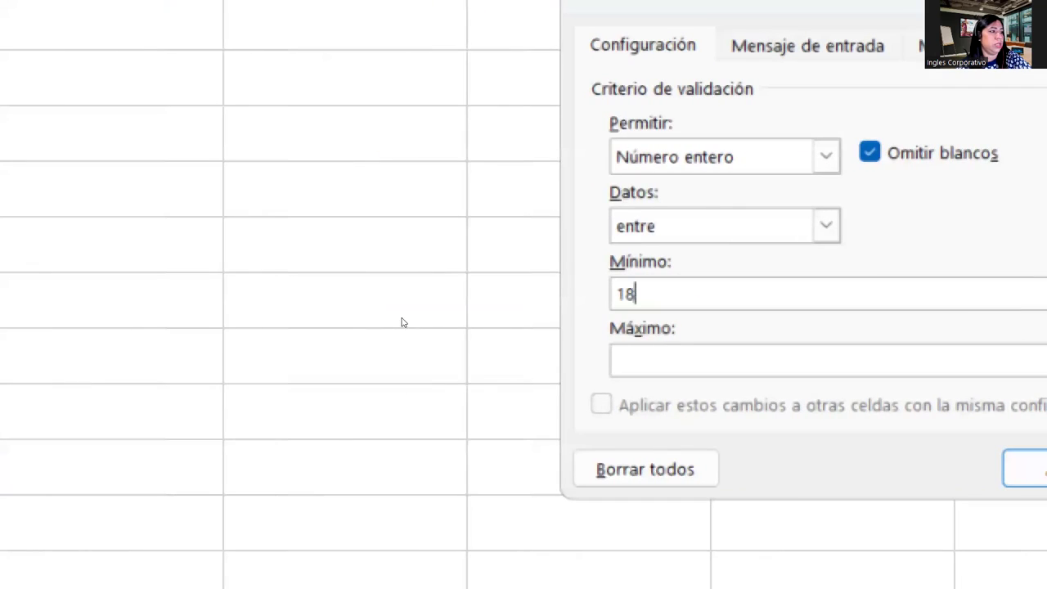
{"action": "key", "text": "Tab"}
{"action": "type", "text": "7"}
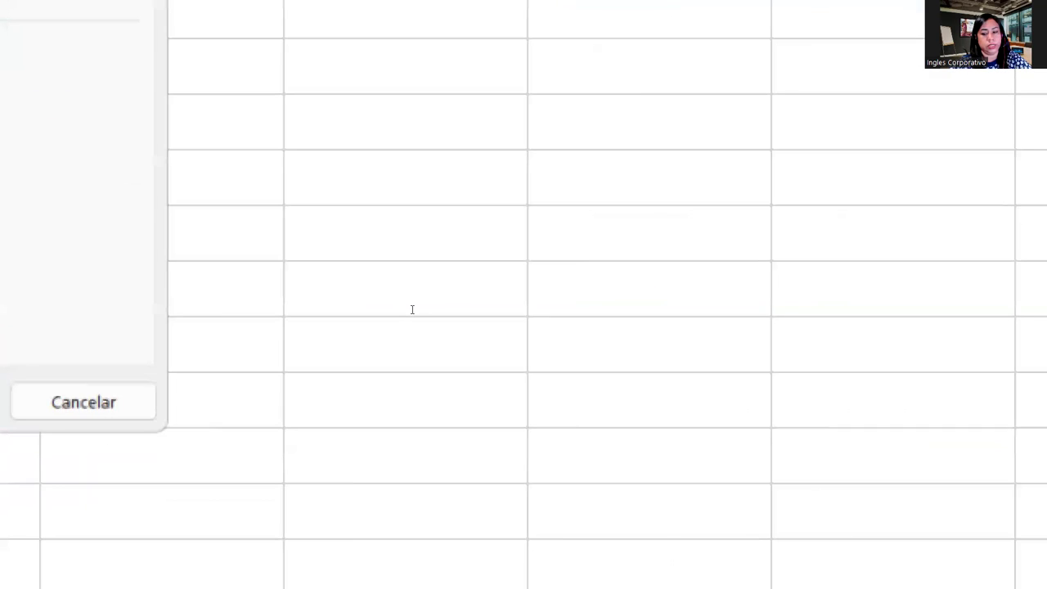
{"action": "type", "text": "0"}
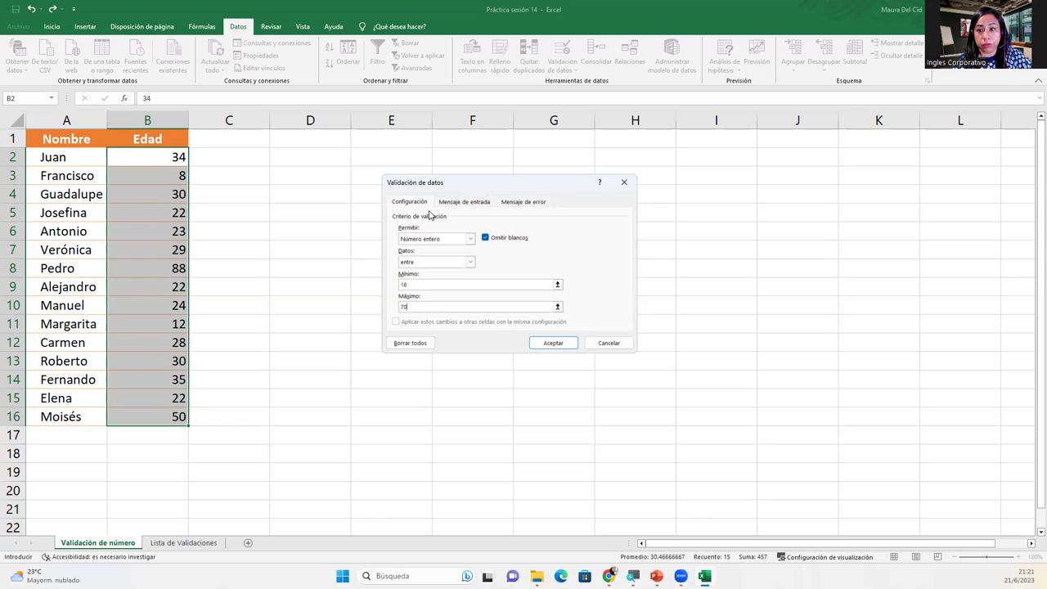
{"action": "left_click", "coordinate": [557, 344]}
Step: Examine the existing ages in B2:B16 for values outside the permitted range of 18 to 70
{"action": "left_click", "coordinate": [170, 163]}
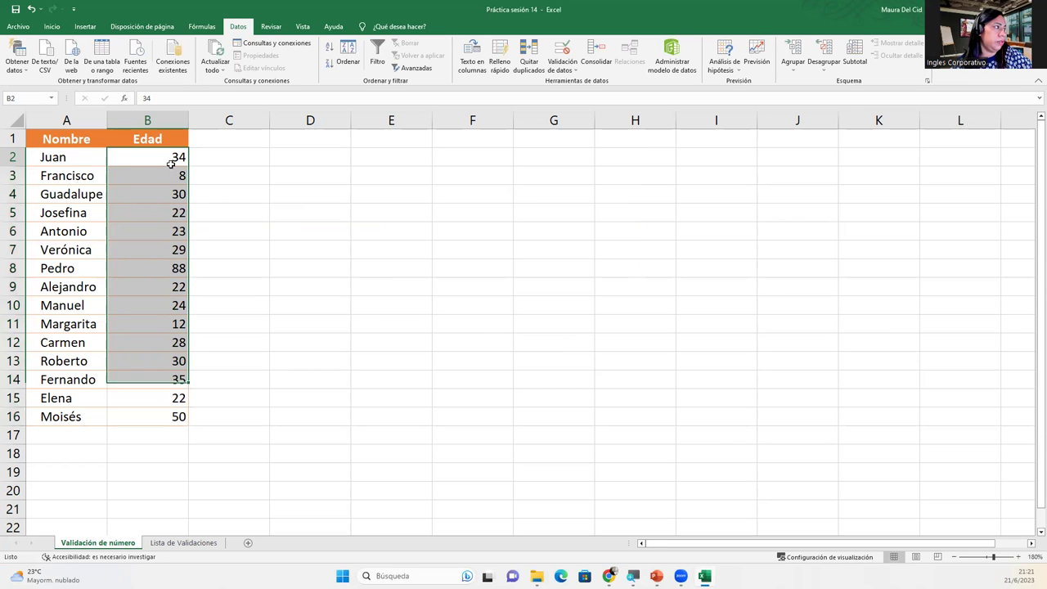
{"action": "left_click", "coordinate": [164, 189]}
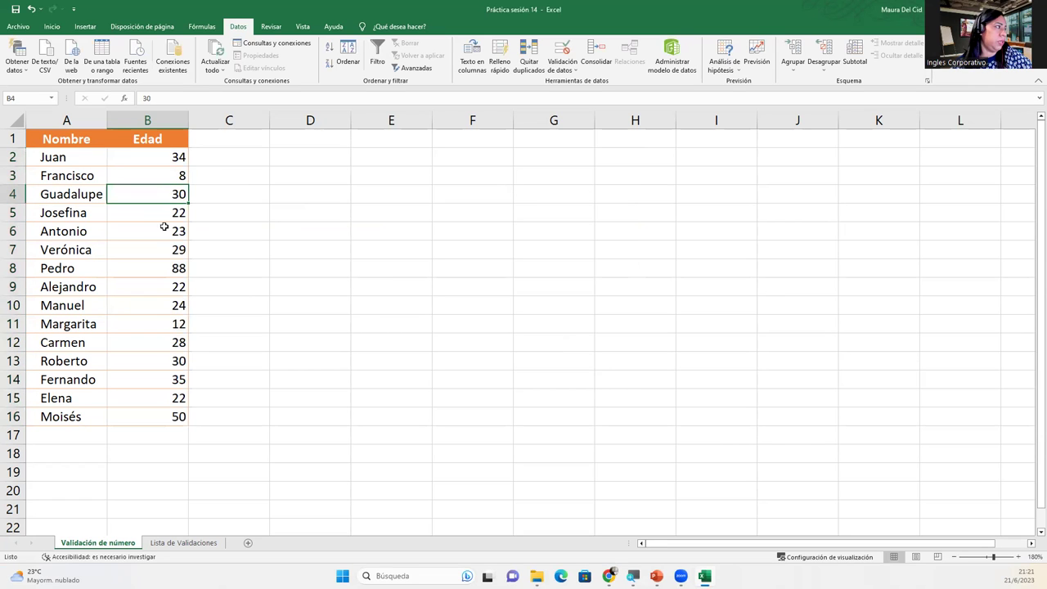
{"action": "left_click", "coordinate": [164, 169]}
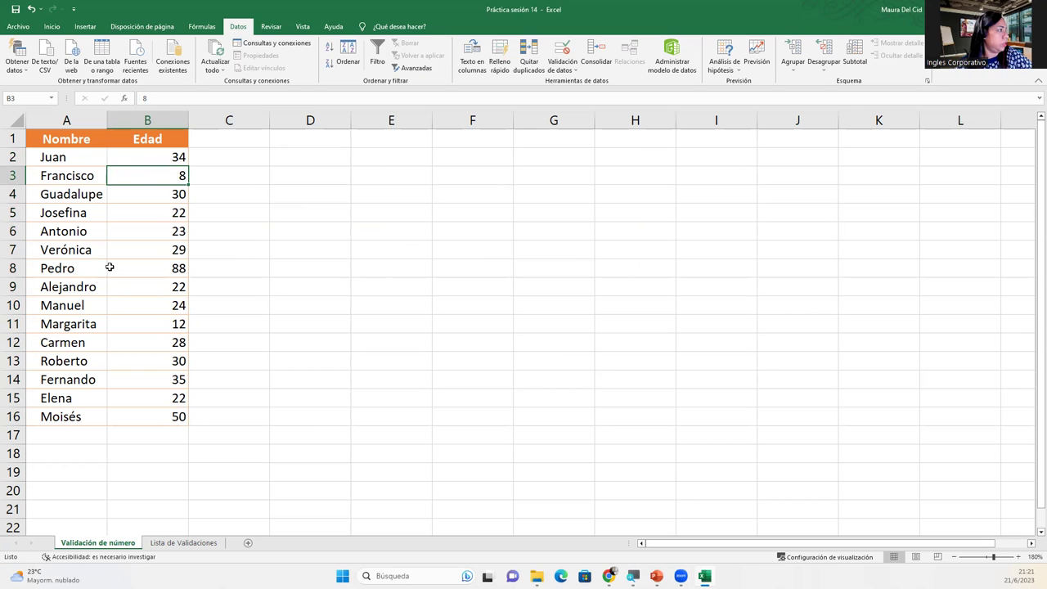
{"action": "left_click", "coordinate": [150, 322]}
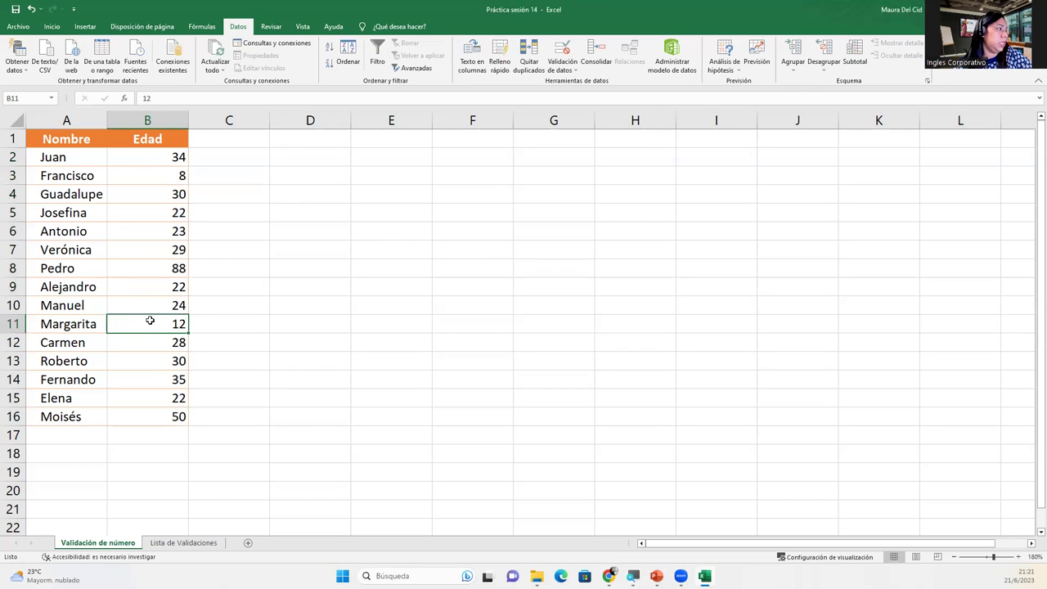
{"action": "left_click", "coordinate": [156, 274]}
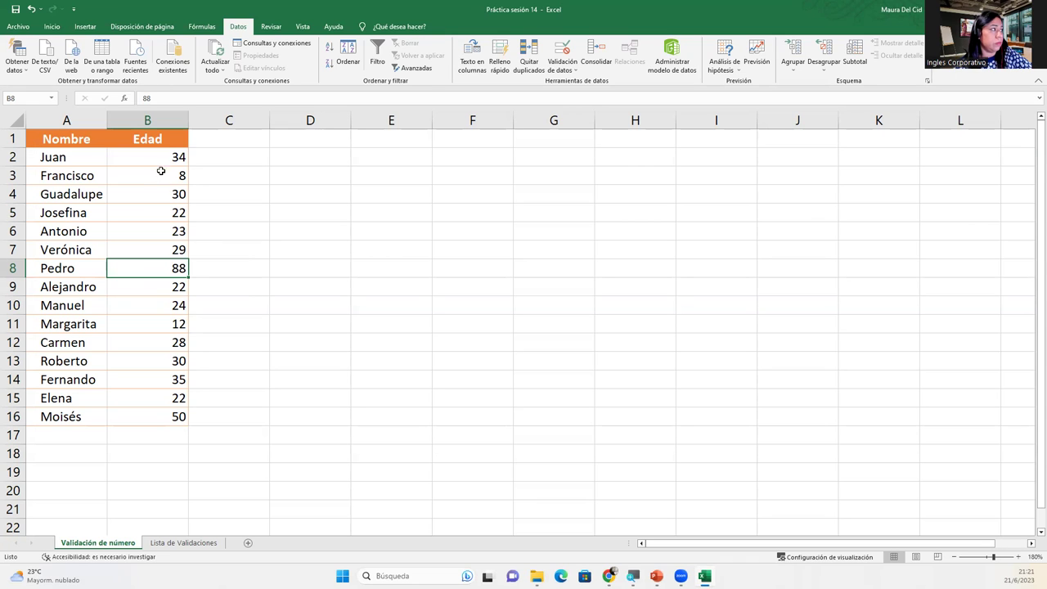
{"action": "left_click_drag", "start_coordinate": [164, 157], "coordinate": [178, 412]}
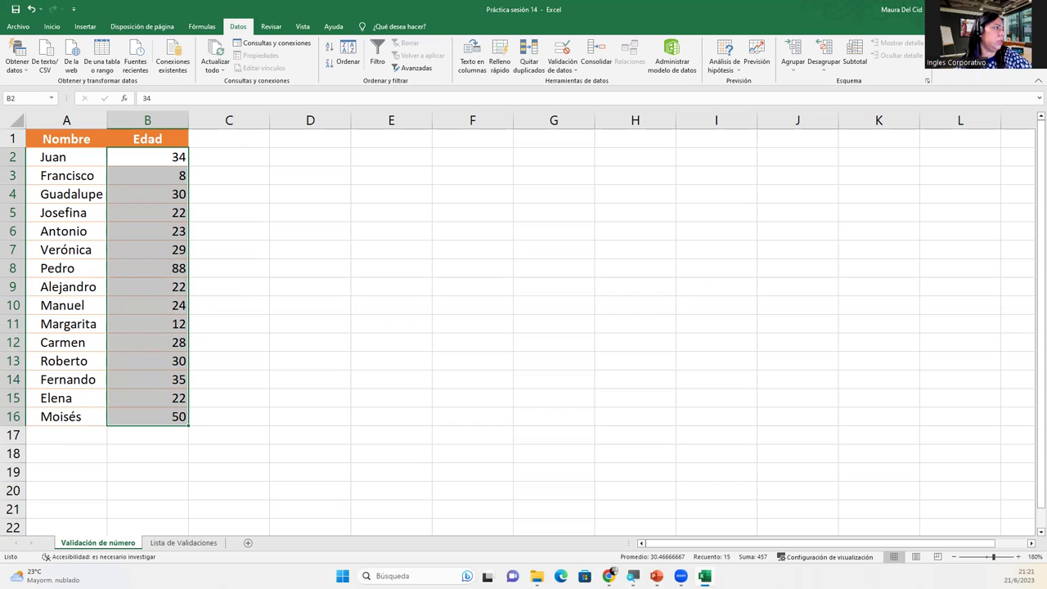
{"action": "left_click", "coordinate": [152, 187]}
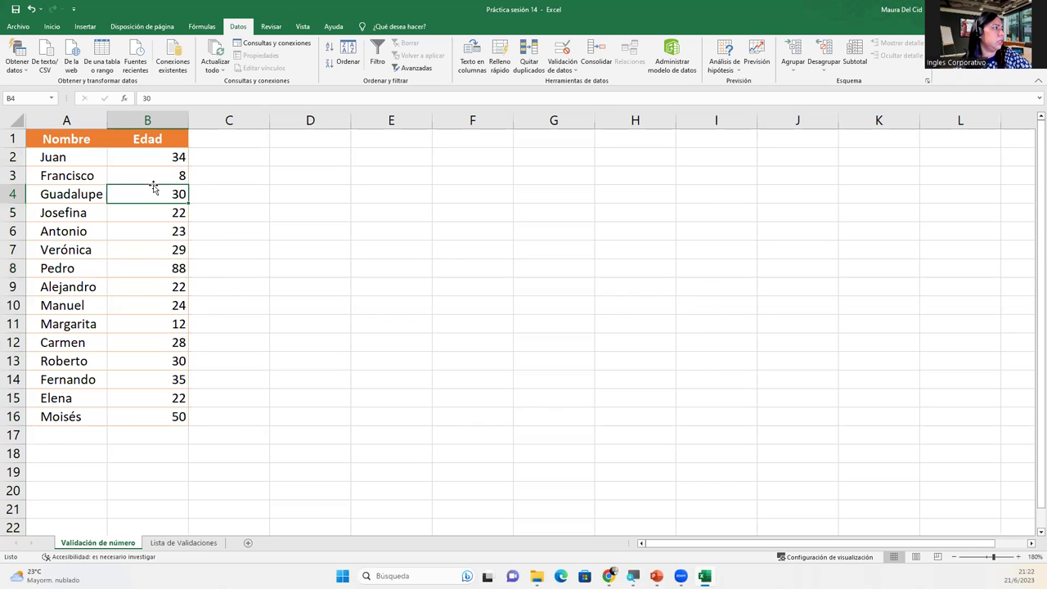
{"action": "left_click", "coordinate": [151, 170]}
{"action": "left_click", "coordinate": [154, 162]}
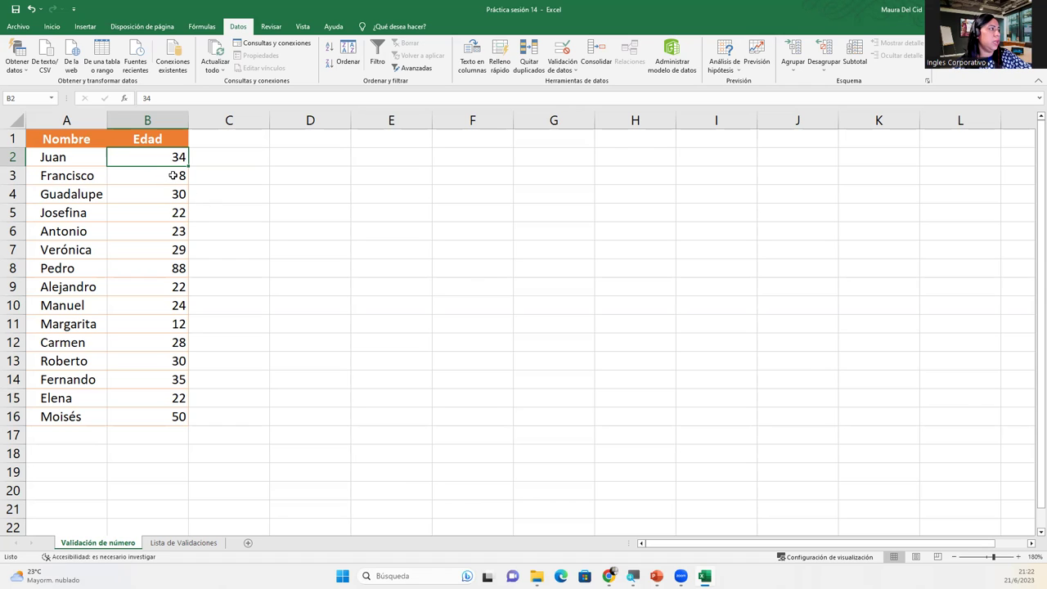
{"action": "left_click", "coordinate": [173, 175]}
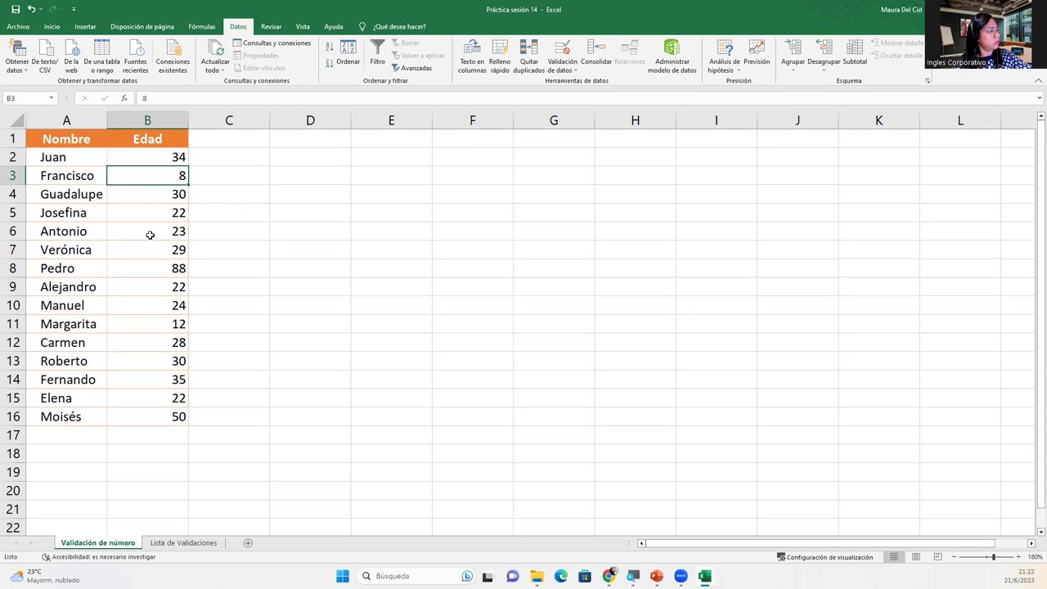
{"action": "left_click", "coordinate": [156, 268]}
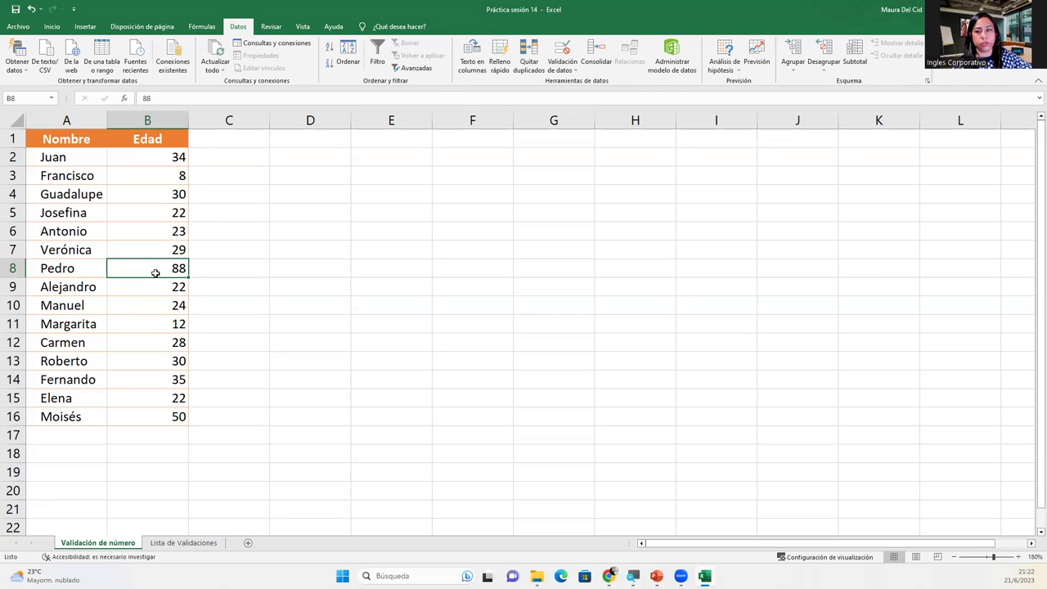
{"action": "left_click", "coordinate": [161, 325]}
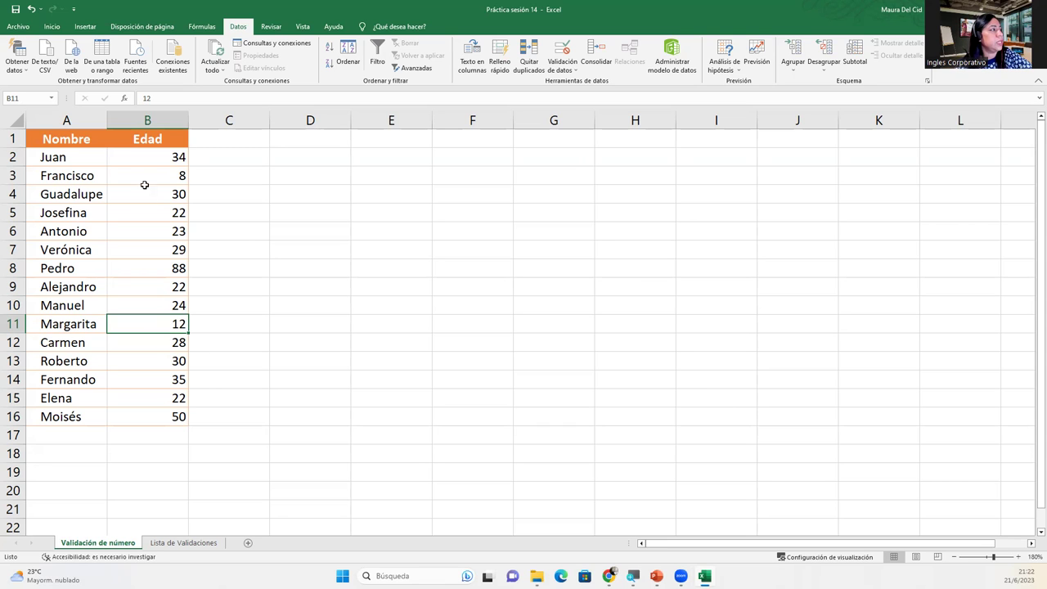
Step: Circle the invalid data in the Edad column
{"action": "left_click", "coordinate": [149, 160]}
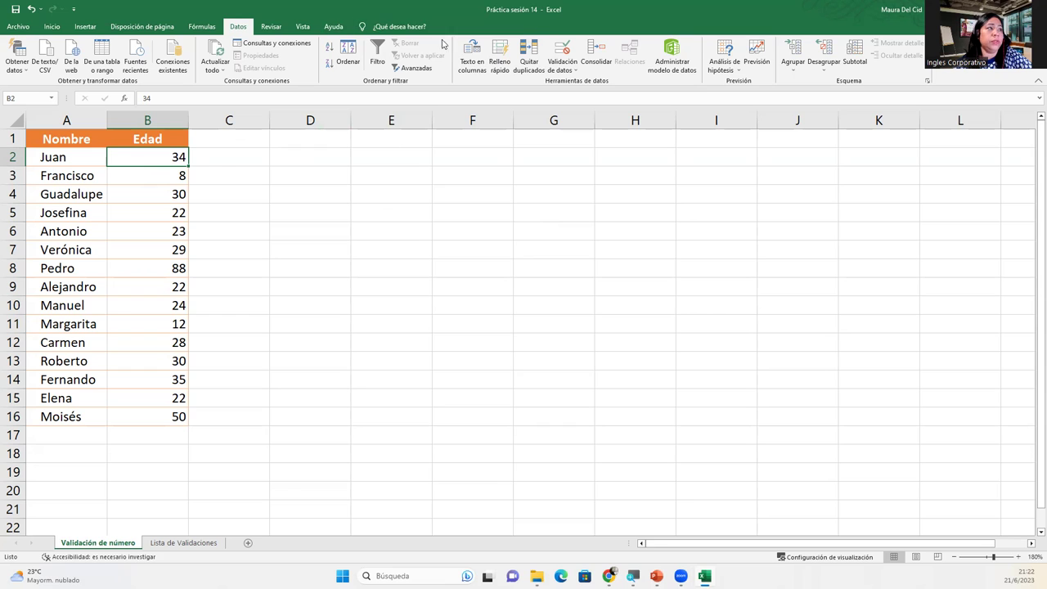
{"action": "left_click", "coordinate": [576, 72]}
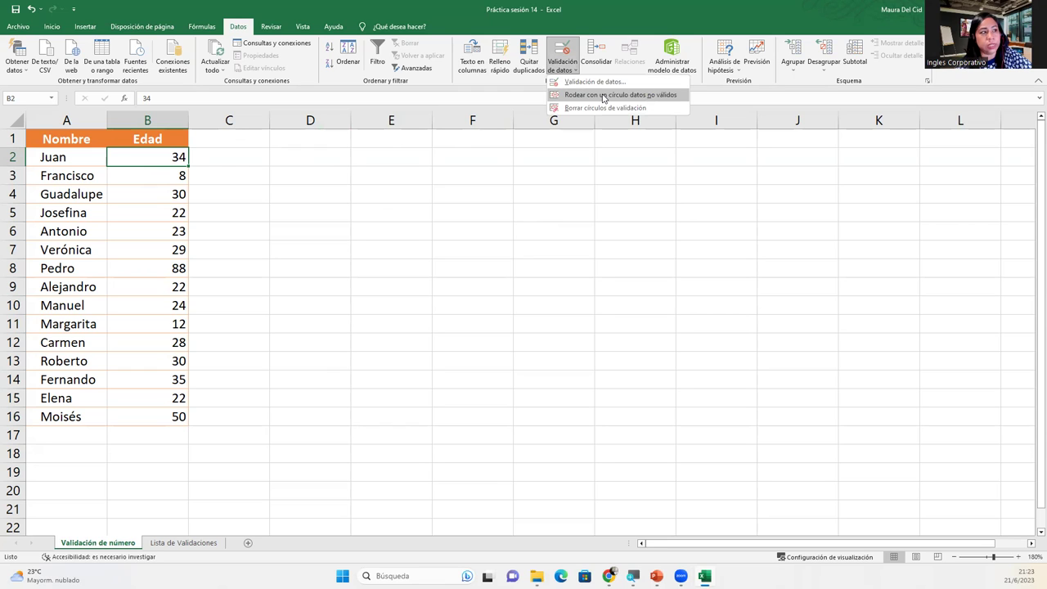
{"action": "left_click", "coordinate": [605, 99]}
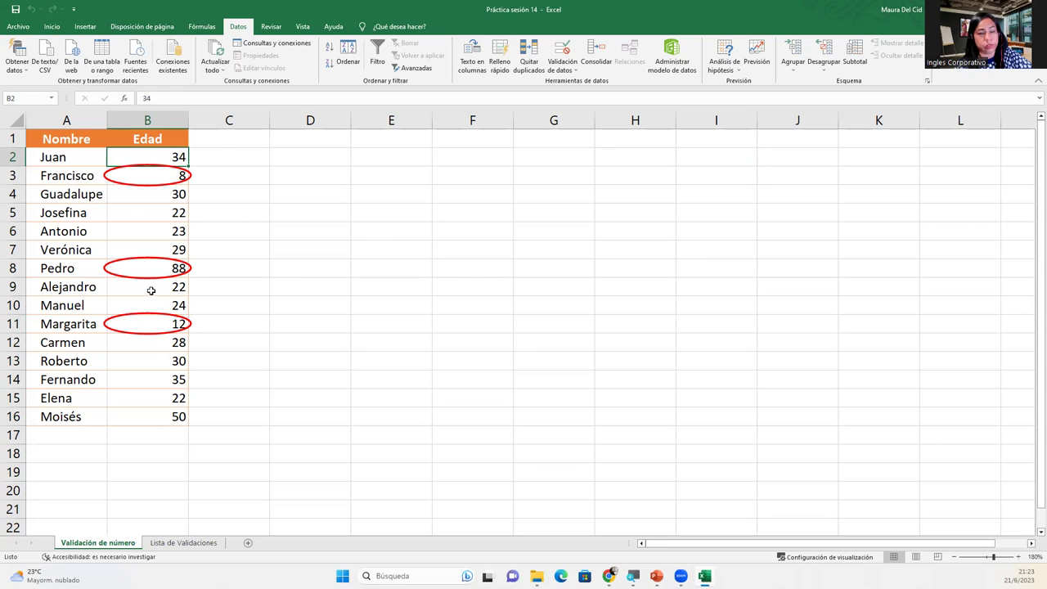
Step: Replace the circled age in B3 with 28
{"action": "left_click", "coordinate": [133, 188]}
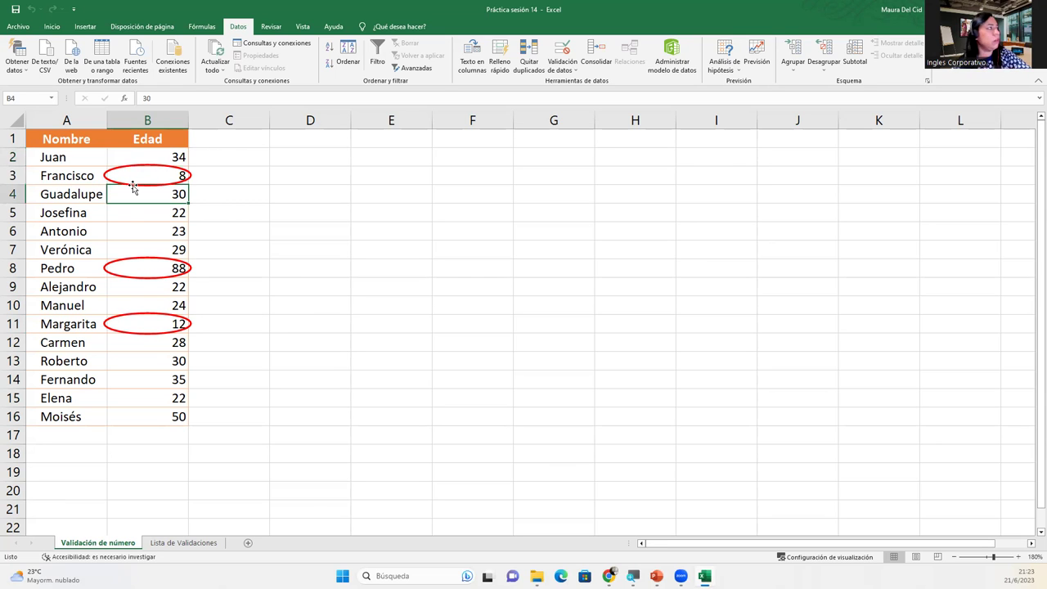
{"action": "left_click", "coordinate": [133, 183]}
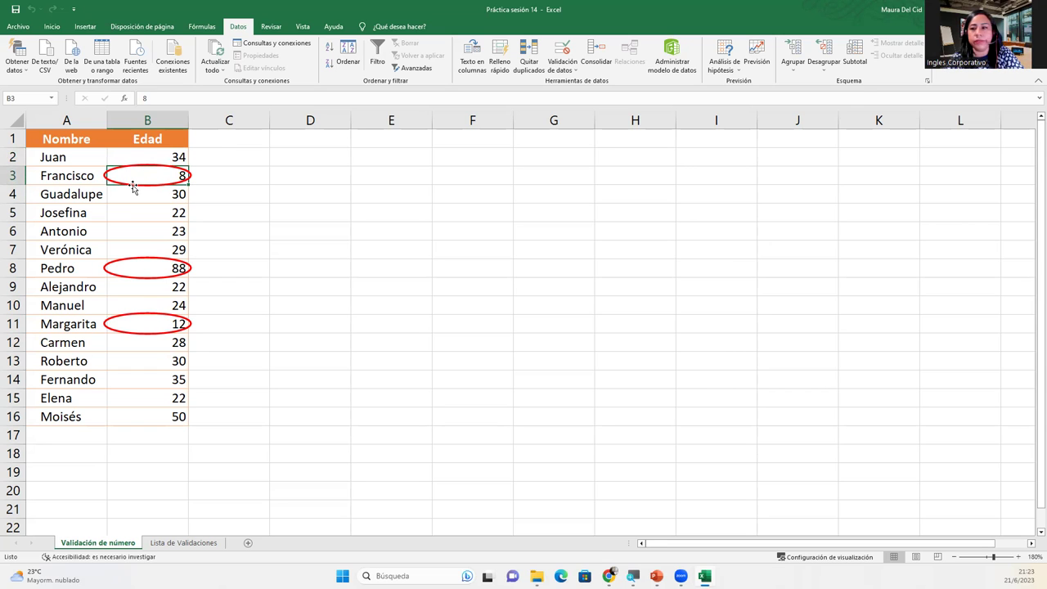
{"action": "type", "text": "28"}
{"action": "key", "text": "Return"}
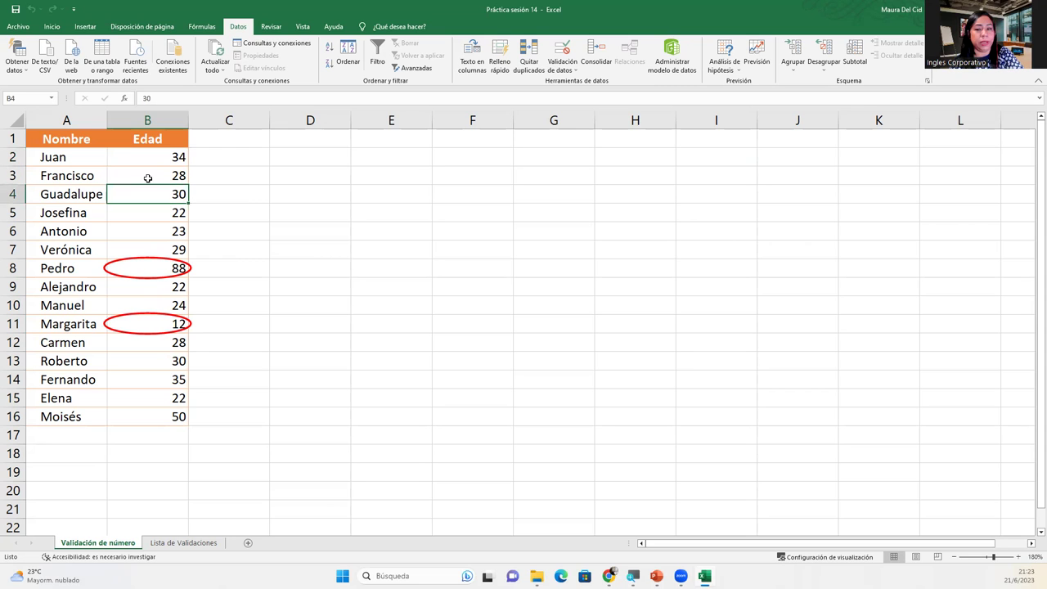
Step: Replace the circled age in B8 with 33
{"action": "left_click", "coordinate": [150, 265]}
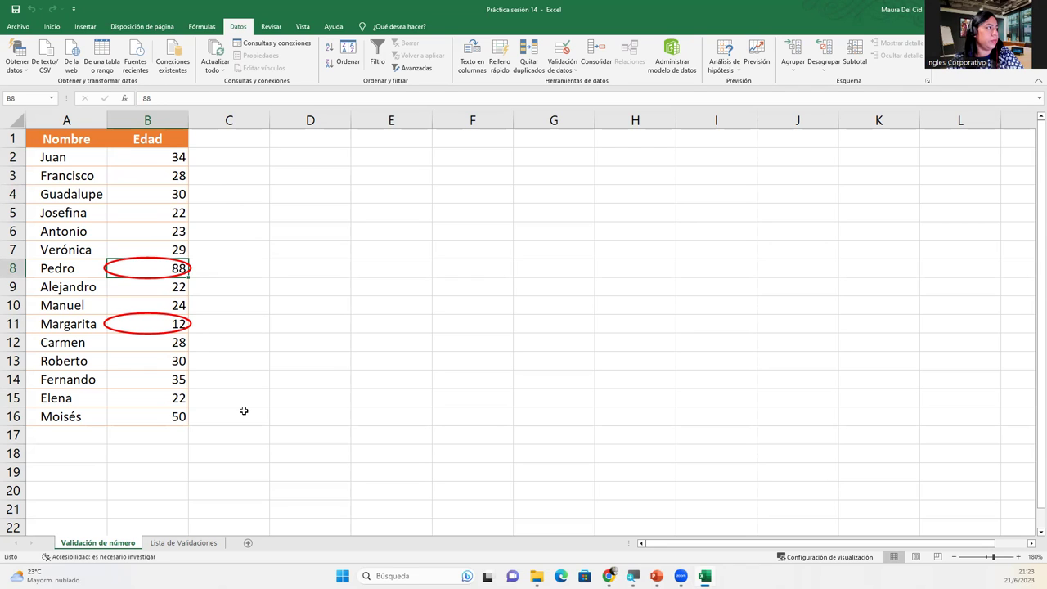
{"action": "type", "text": "33"}
{"action": "key", "text": "Return"}
Step: Clear the circled age in B11, leaving the cell blank
{"action": "key", "text": "Return"}
{"action": "key", "text": "Return"}
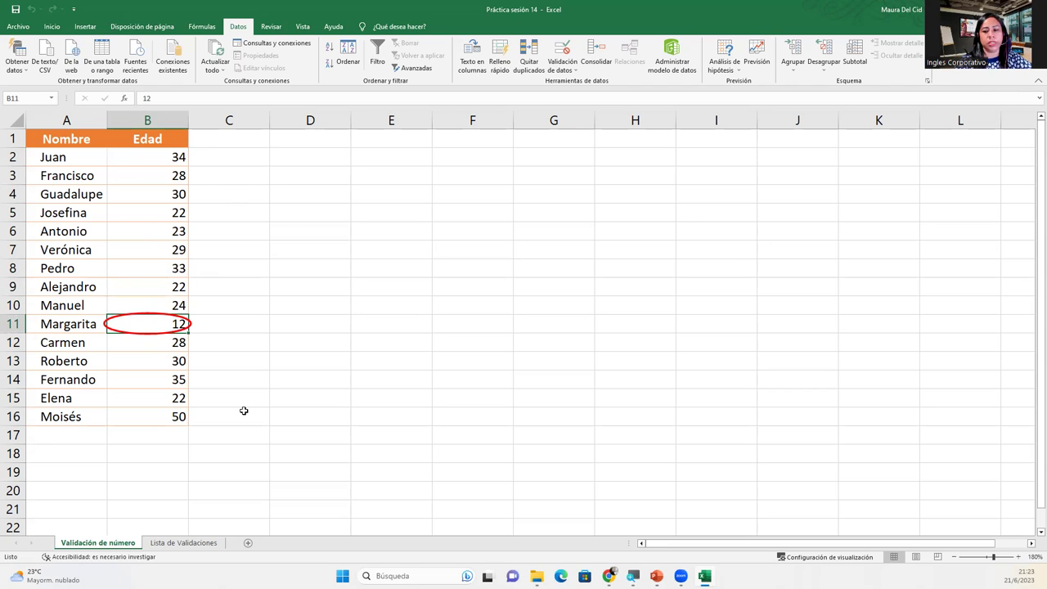
{"action": "key", "text": "Delete"}
{"action": "key", "text": "Return"}
{"action": "key", "text": "Return"}
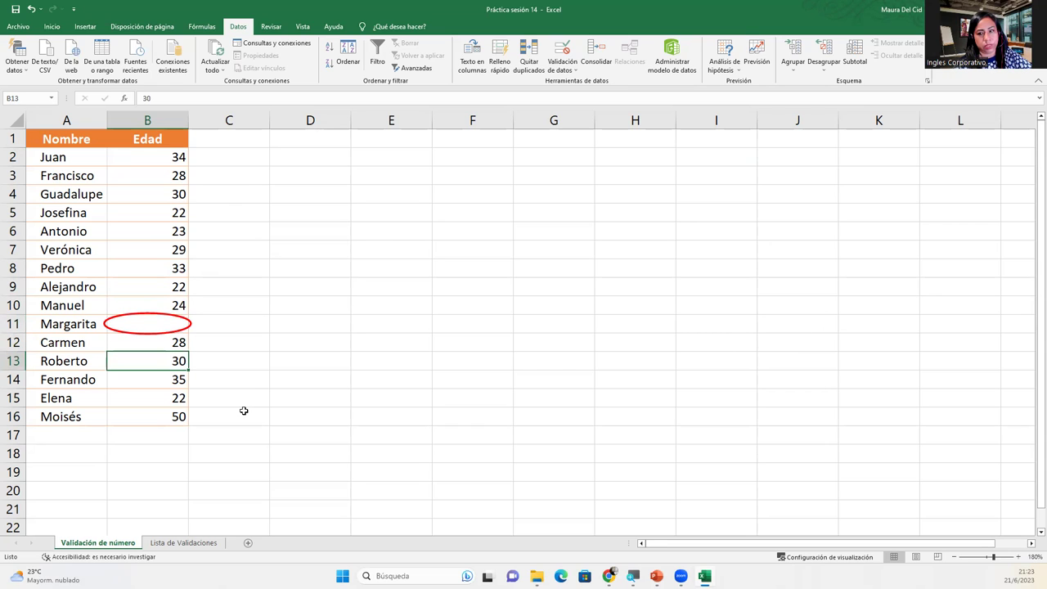
Step: Enter 21 as the missing age in B11
{"action": "key", "text": "Up"}
{"action": "key", "text": "Up"}
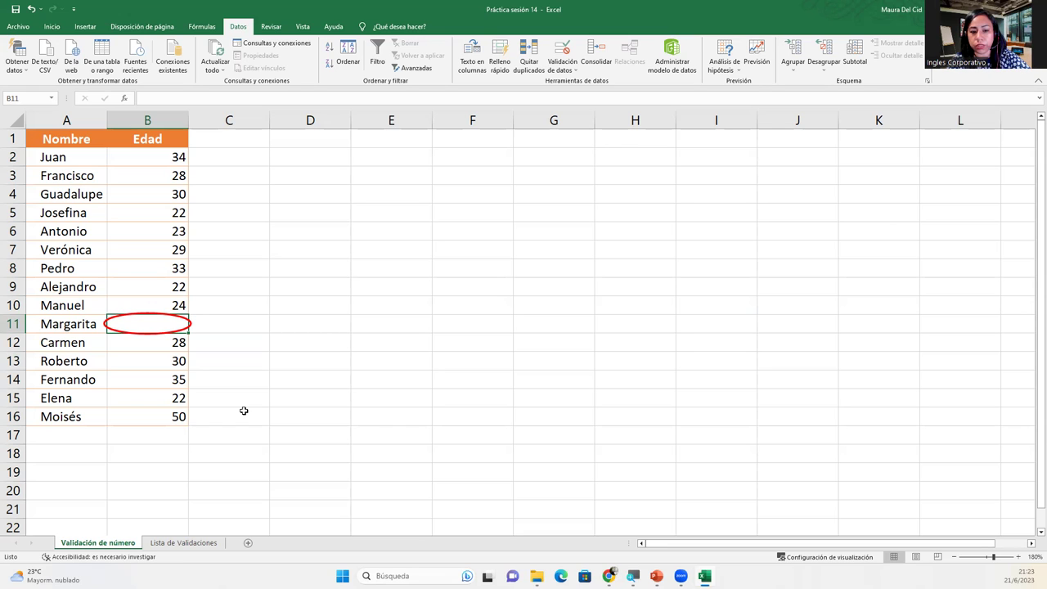
{"action": "type", "text": "21"}
{"action": "key", "text": "Return"}
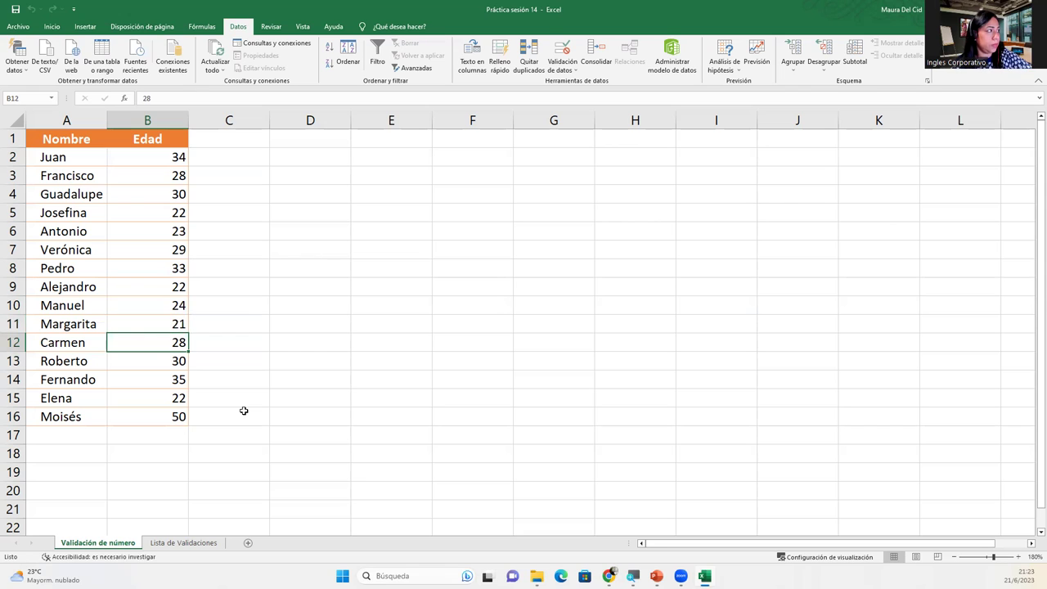
Step: Test the age validation by trying to enter 8 in B3, retry after the alert and leave the cell blank
{"action": "left_click", "coordinate": [165, 159]}
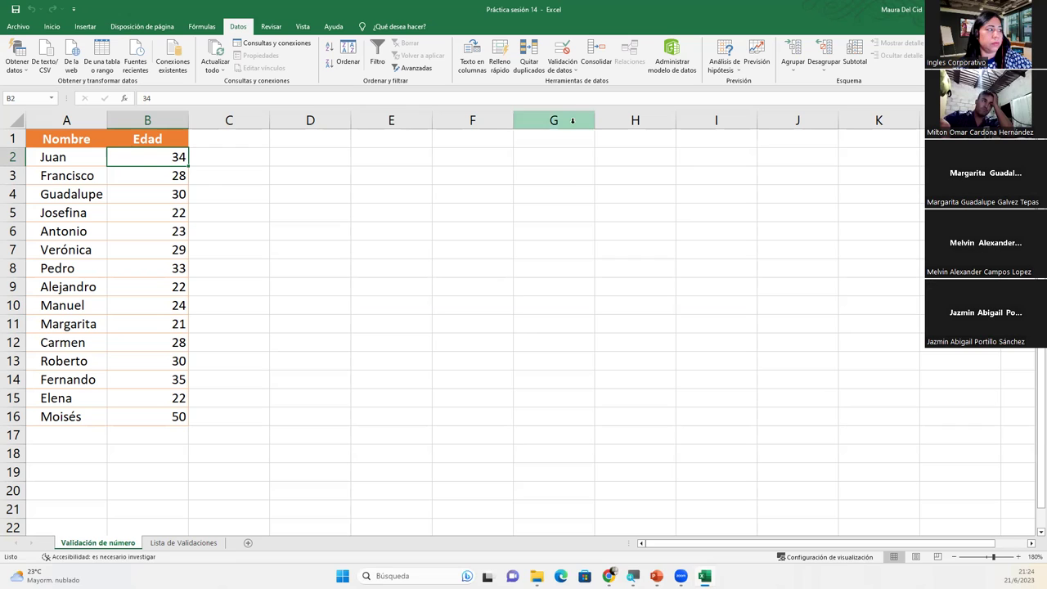
{"action": "left_click", "coordinate": [141, 176]}
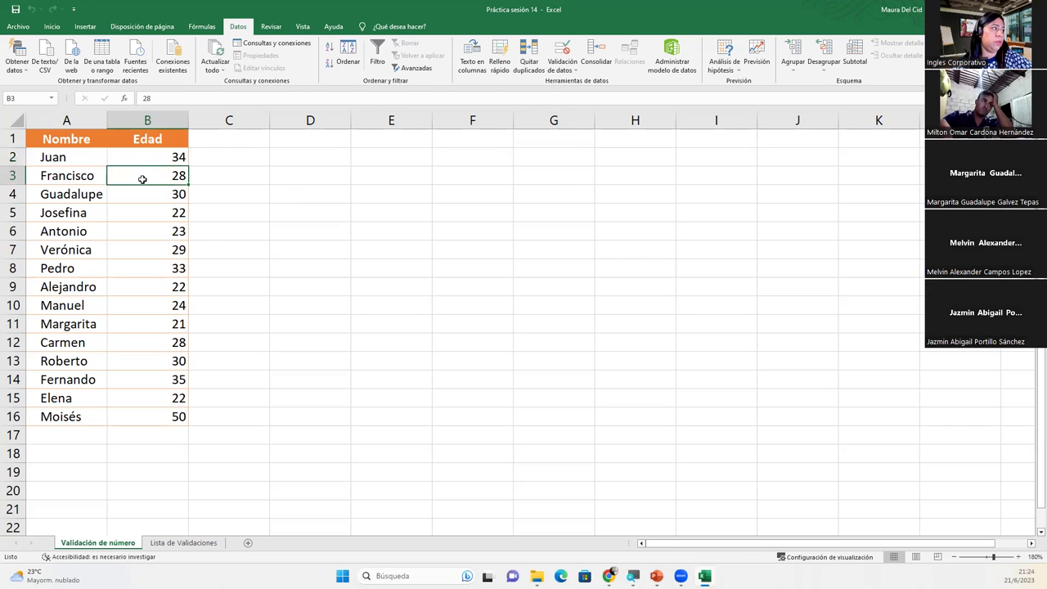
{"action": "type", "text": "8"}
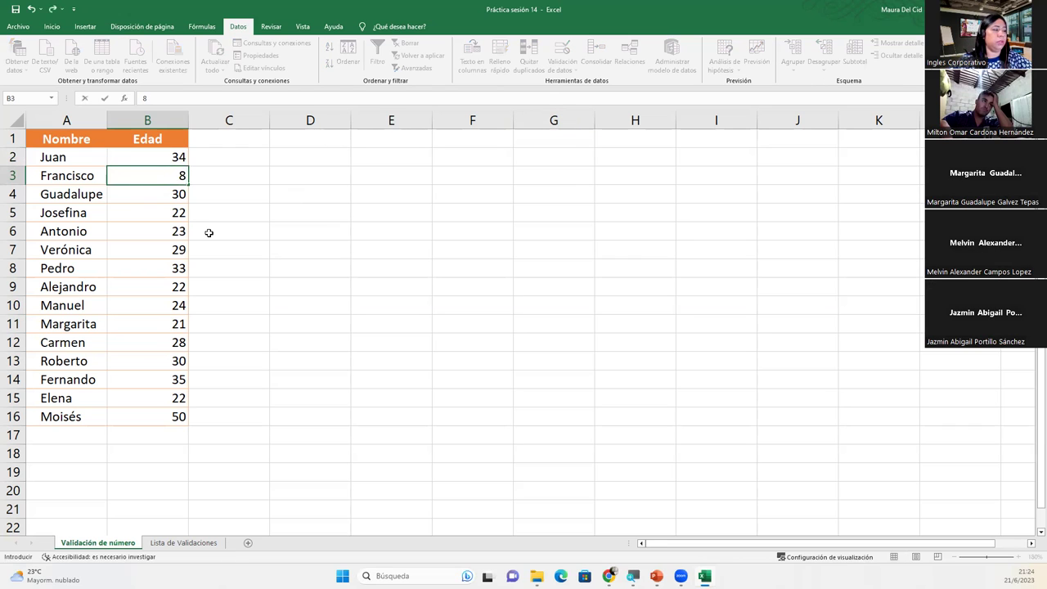
{"action": "key", "text": "Return"}
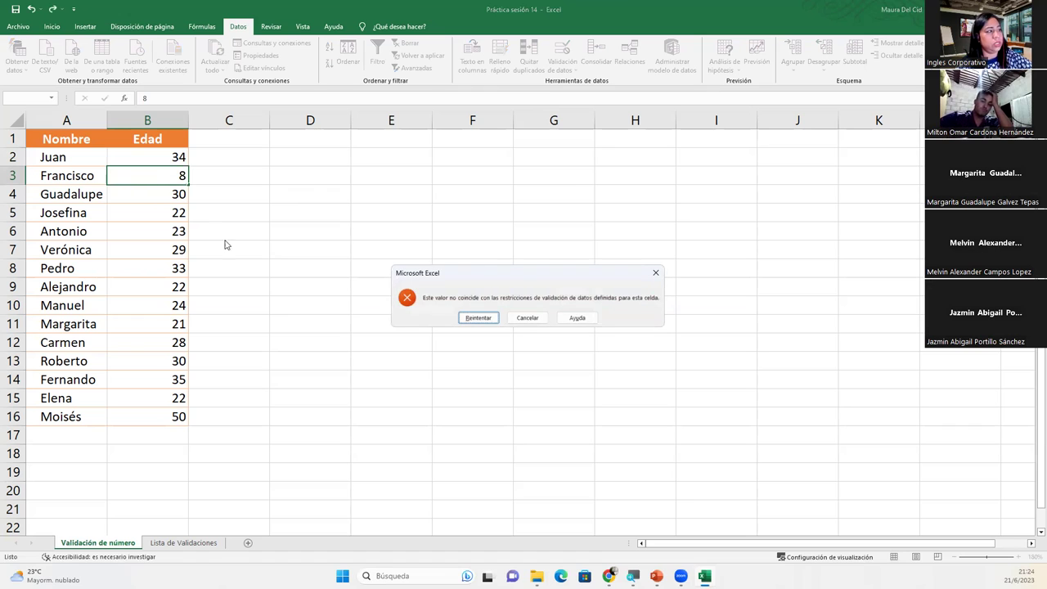
{"action": "left_click_drag", "start_coordinate": [490, 279], "coordinate": [446, 210]}
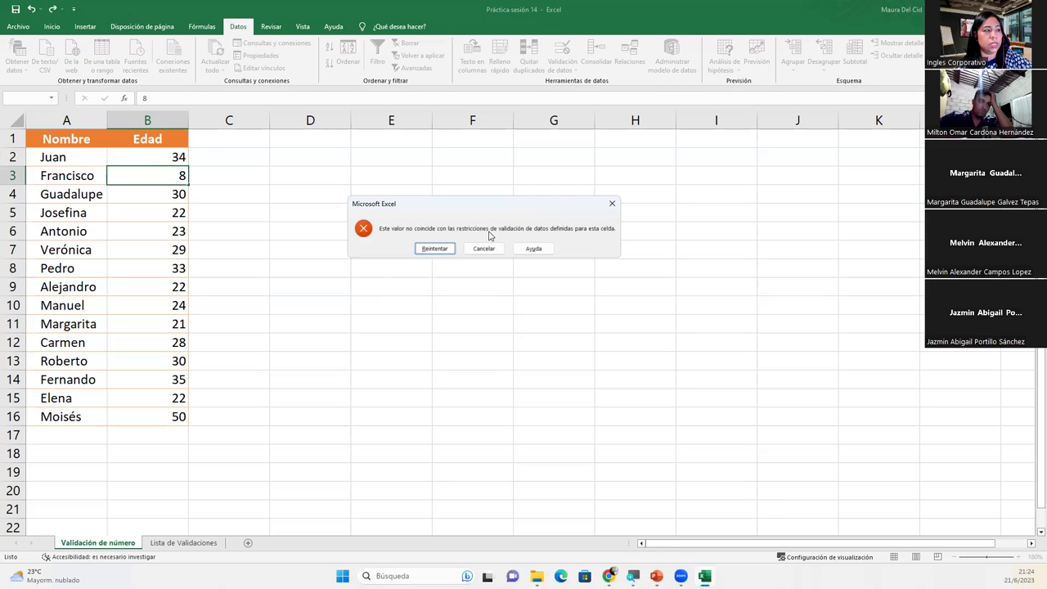
{"action": "left_click", "coordinate": [431, 249]}
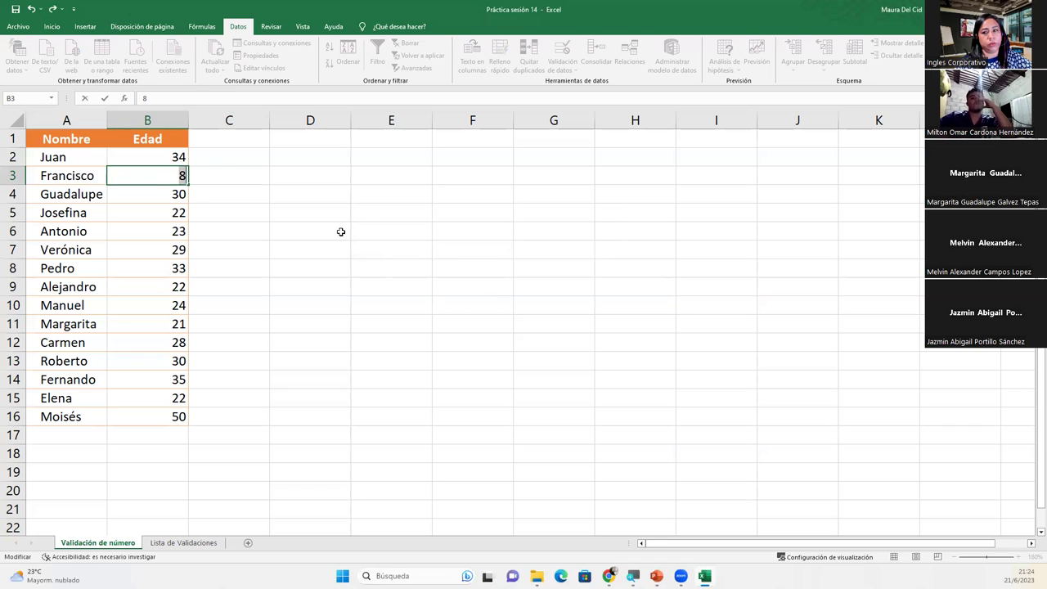
{"action": "key", "text": "BackSpace"}
{"action": "key", "text": "Return"}
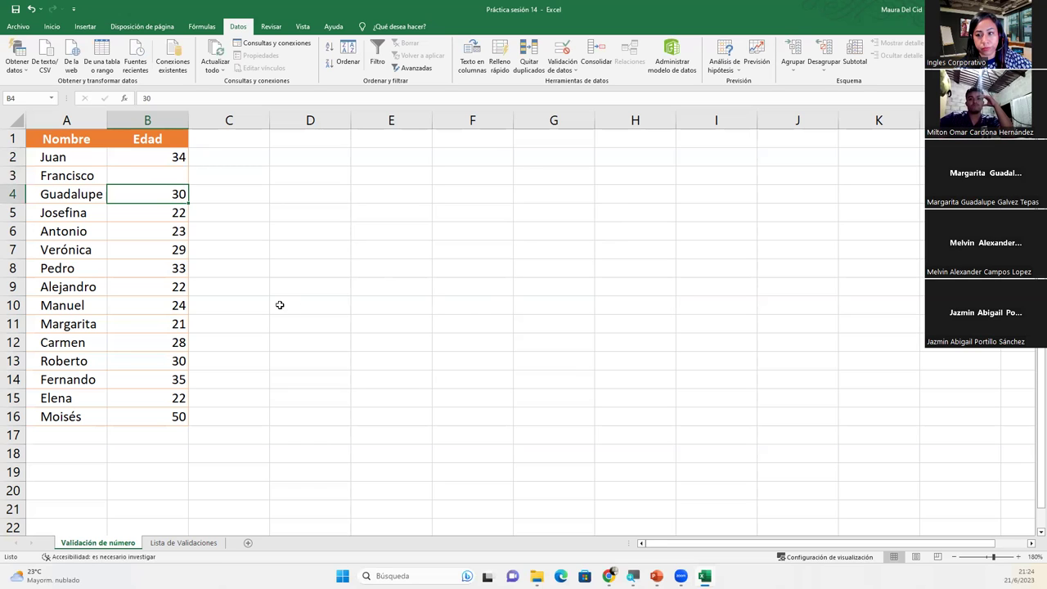
Step: Circle the invalid data in the Edad column again and enter 28 in the blank cell B3
{"action": "left_click", "coordinate": [562, 69]}
{"action": "left_click", "coordinate": [592, 96]}
{"action": "left_click", "coordinate": [127, 172]}
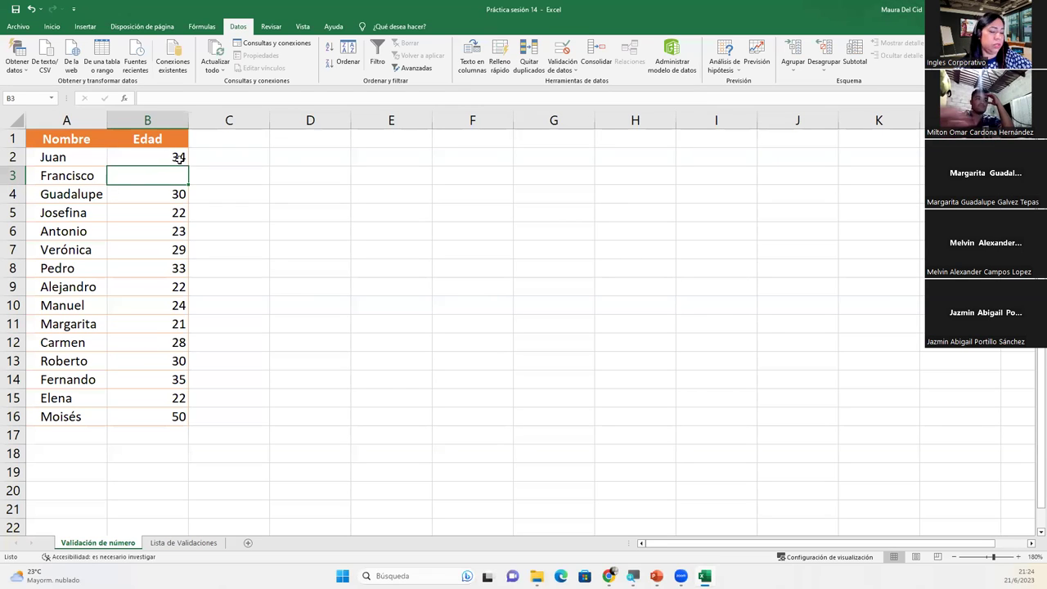
{"action": "type", "text": "28"}
Step: Open the data validation settings for the ages in B2:B16 and choose Número entero as the allowed type
{"action": "left_click_drag", "start_coordinate": [178, 157], "coordinate": [175, 433]}
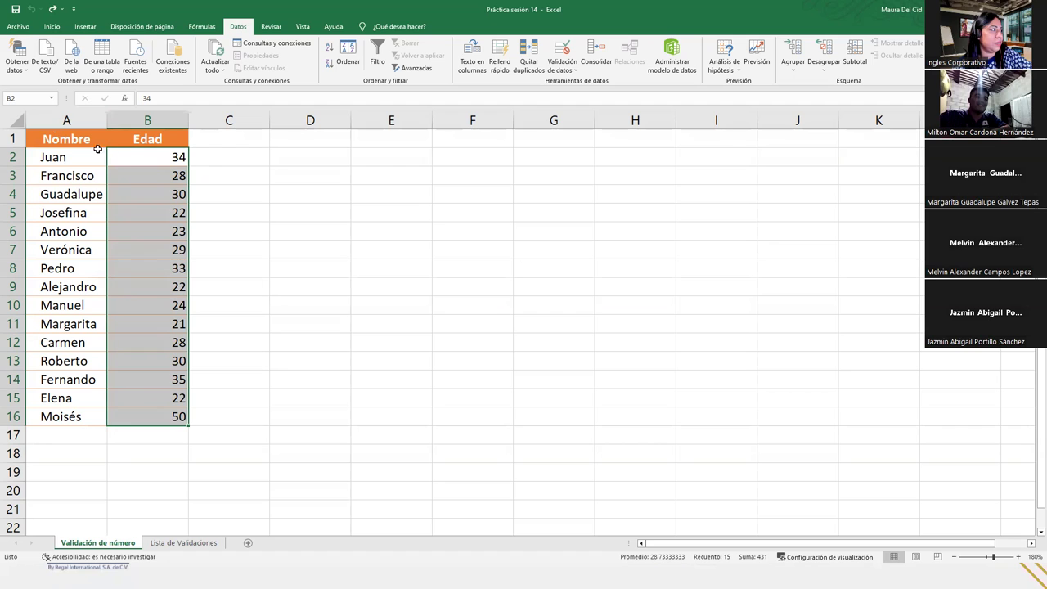
{"action": "left_click", "coordinate": [136, 157]}
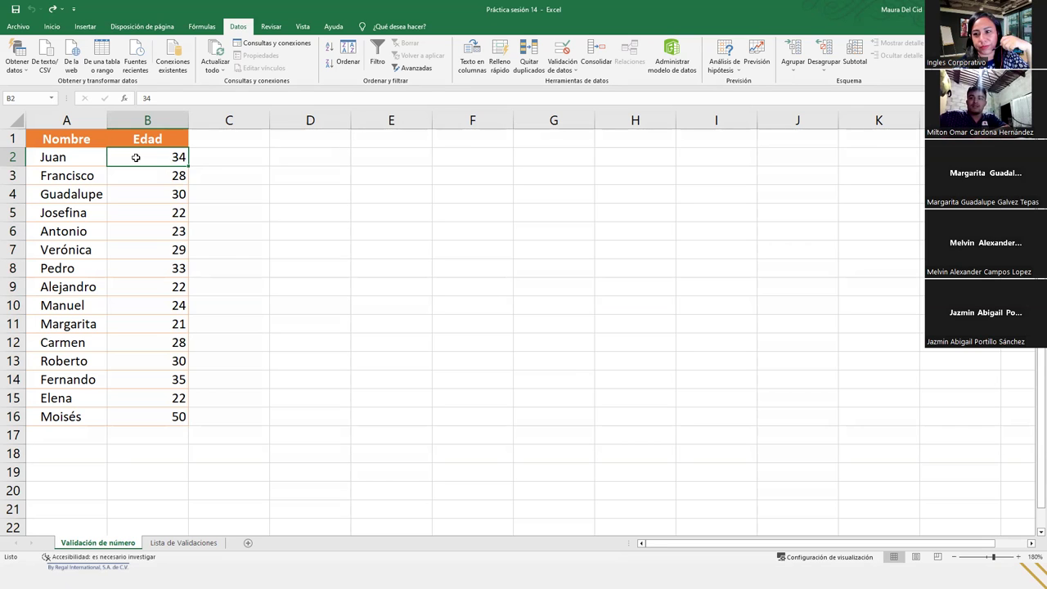
{"action": "left_click_drag", "start_coordinate": [122, 155], "coordinate": [136, 417]}
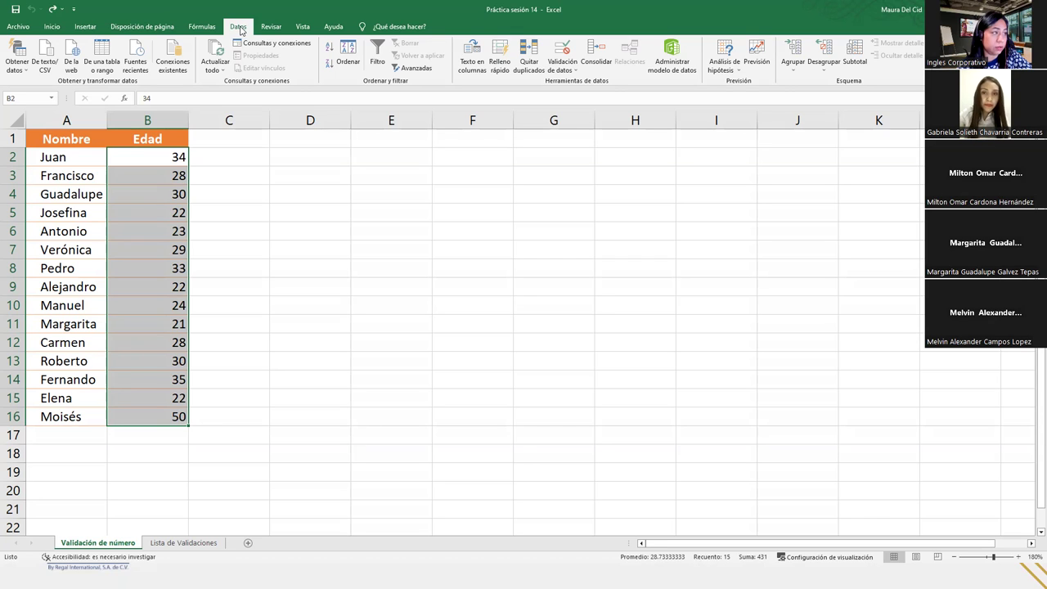
{"action": "left_click", "coordinate": [563, 67]}
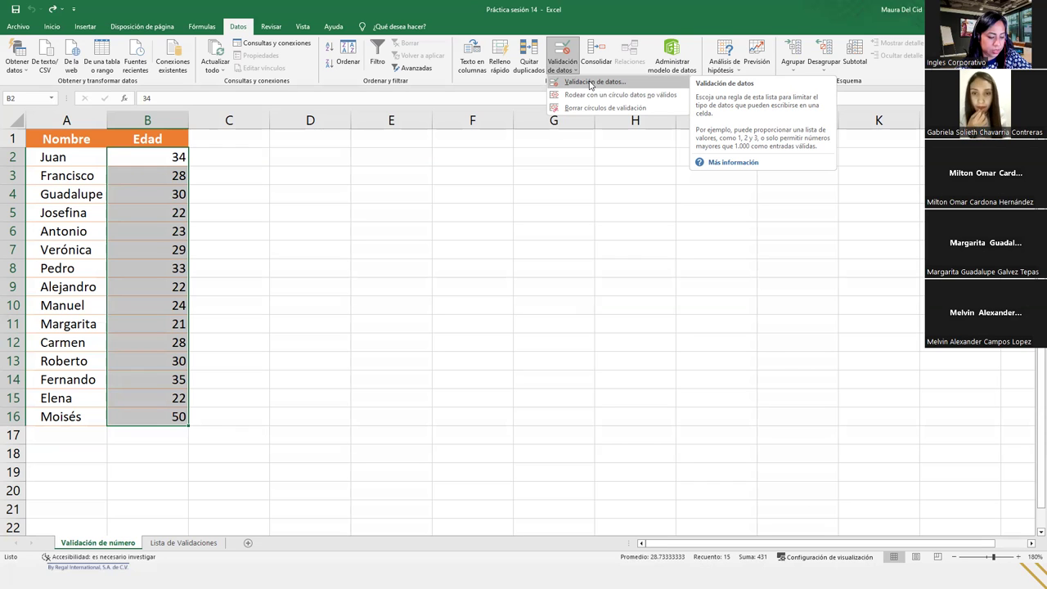
{"action": "left_click", "coordinate": [579, 84]}
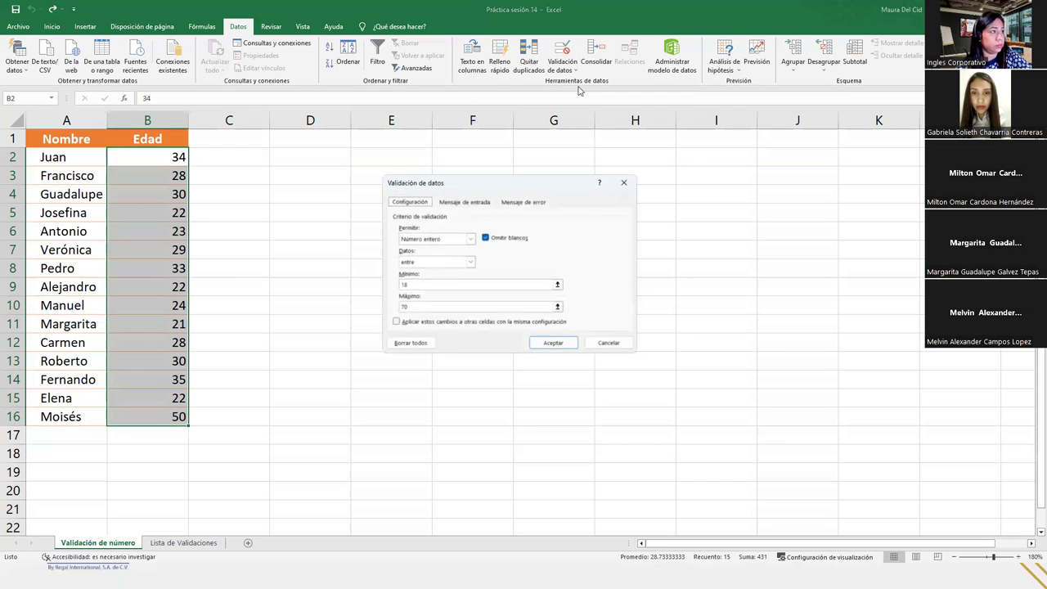
{"action": "left_click", "coordinate": [450, 242]}
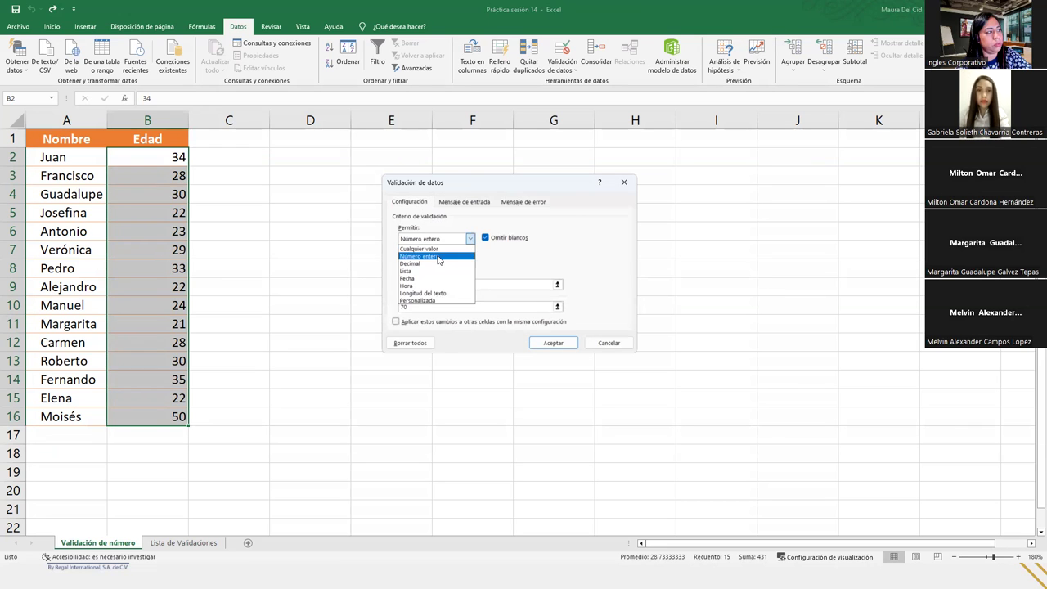
{"action": "left_click", "coordinate": [439, 257]}
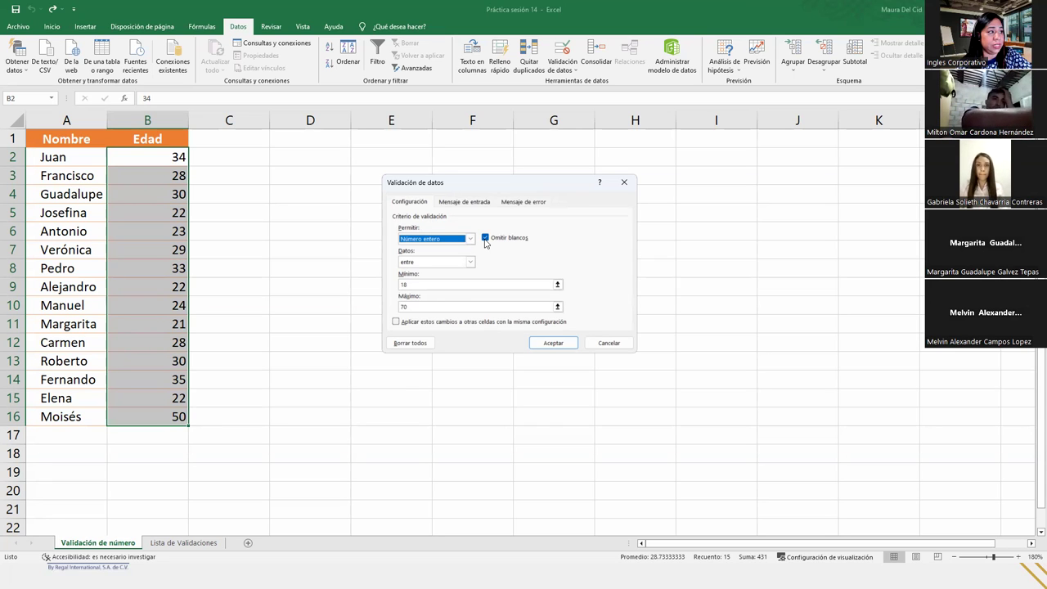
Step: Switch Omitir blancos off and on again, and keep the entre comparison with limits 18 and 70
{"action": "left_click", "coordinate": [485, 239]}
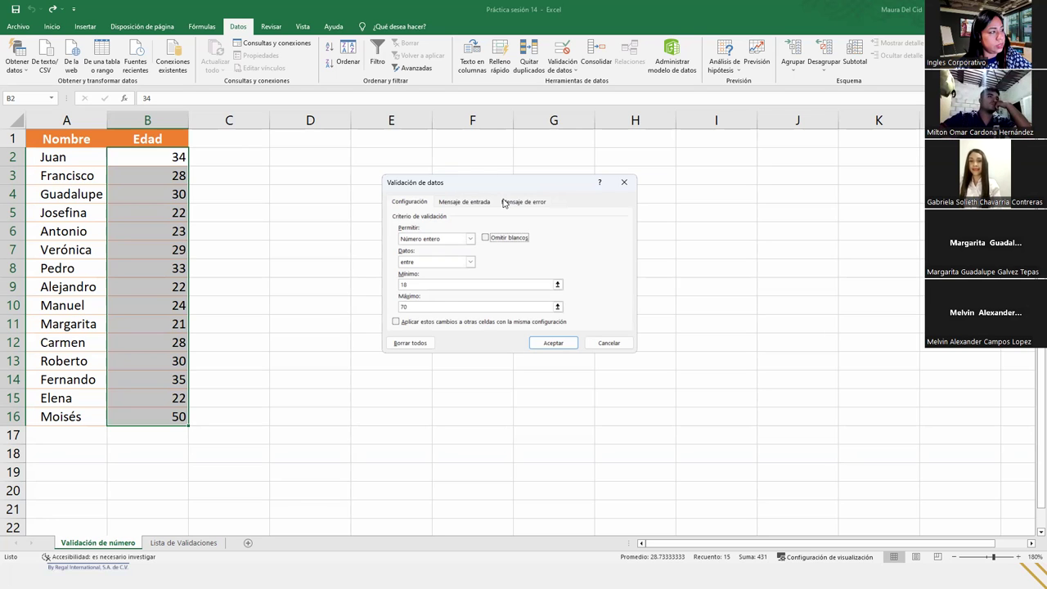
{"action": "left_click", "coordinate": [491, 242]}
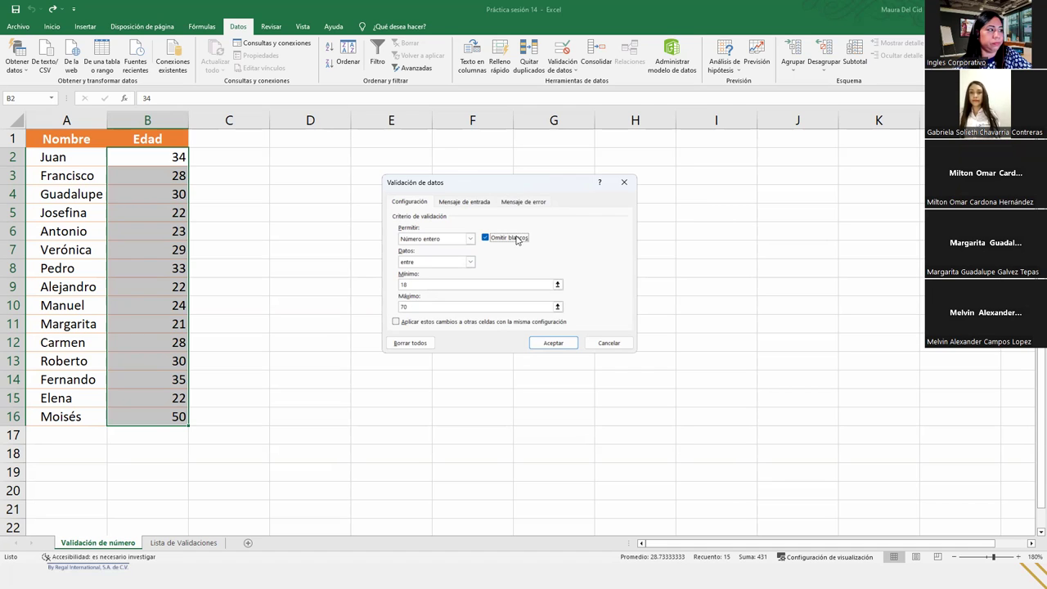
{"action": "left_click", "coordinate": [427, 263]}
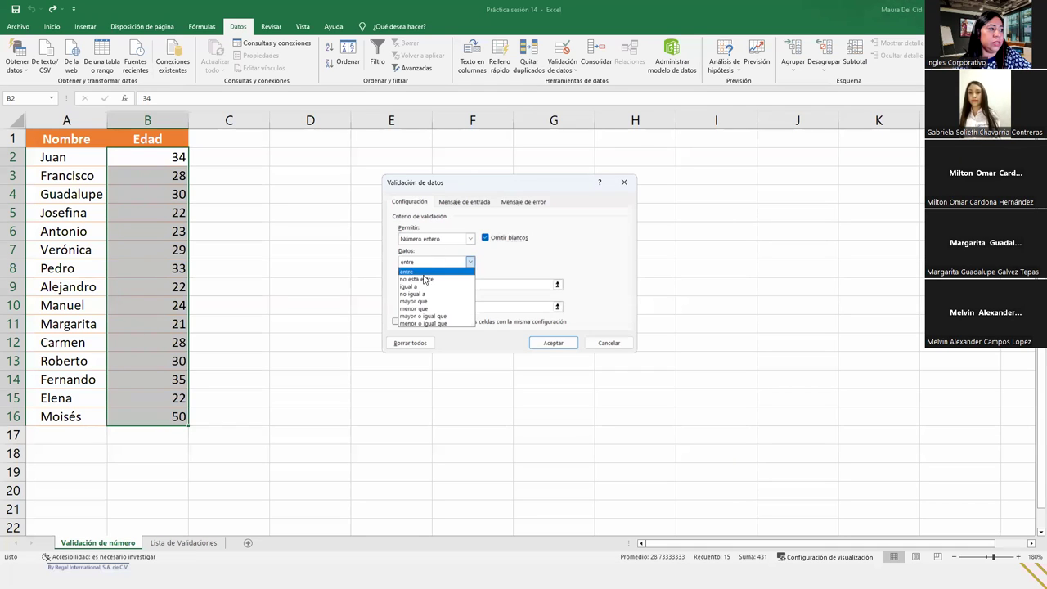
{"action": "left_click", "coordinate": [425, 271]}
{"action": "key", "text": "Tab"}
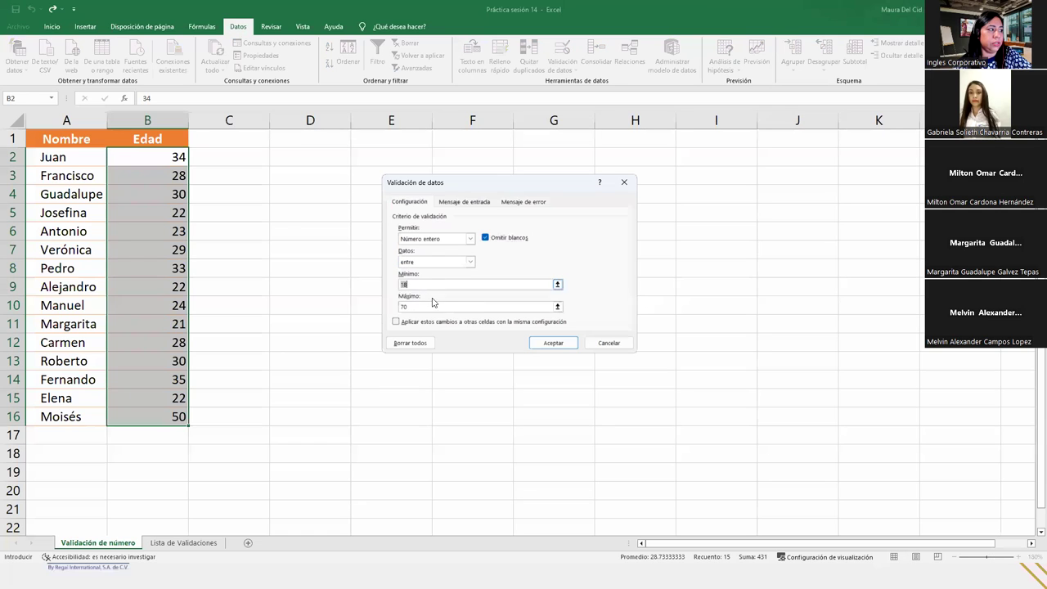
{"action": "left_click", "coordinate": [433, 307]}
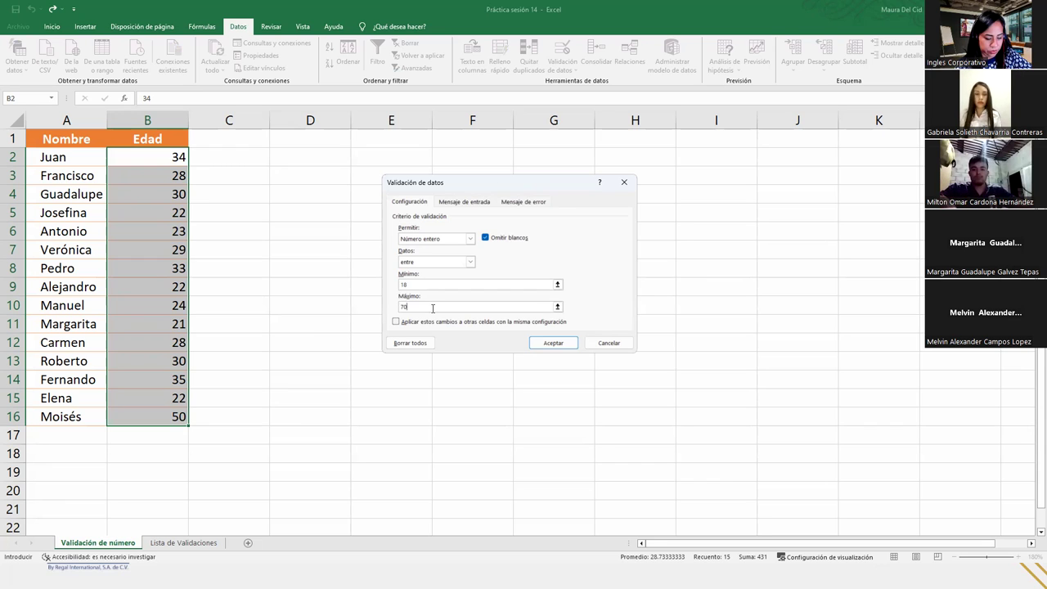
Step: Set the validation's error alert to the Alto style with the title "Edad no permitida"
{"action": "left_click", "coordinate": [513, 206]}
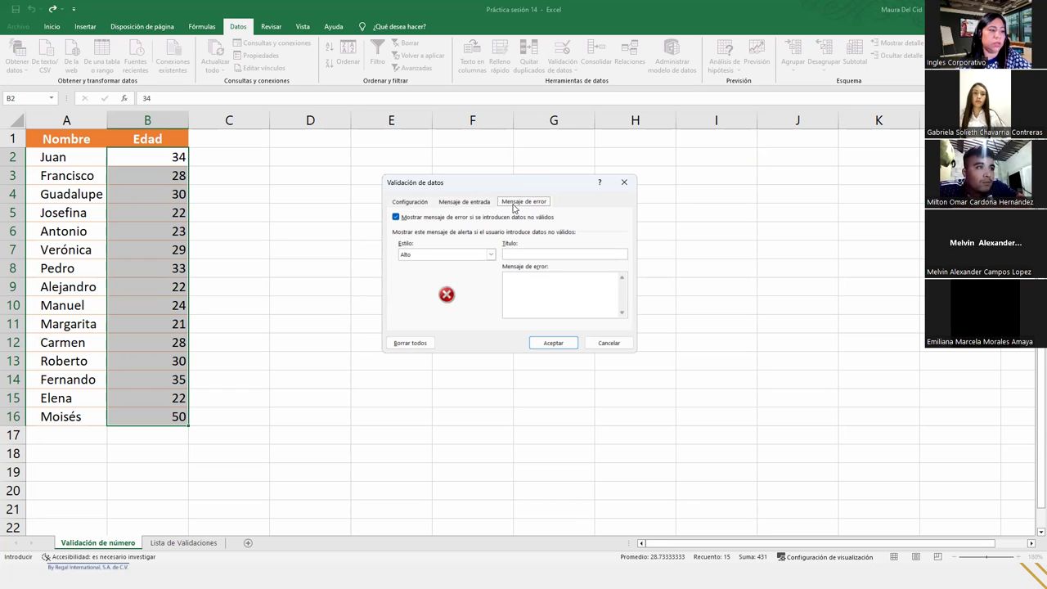
{"action": "left_click", "coordinate": [436, 254]}
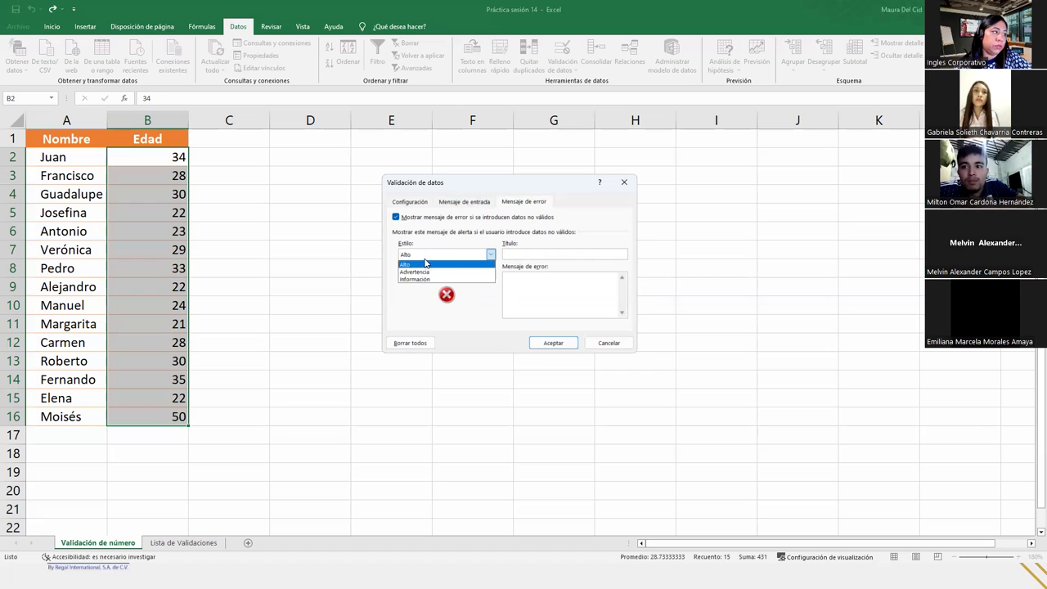
{"action": "left_click", "coordinate": [425, 265]}
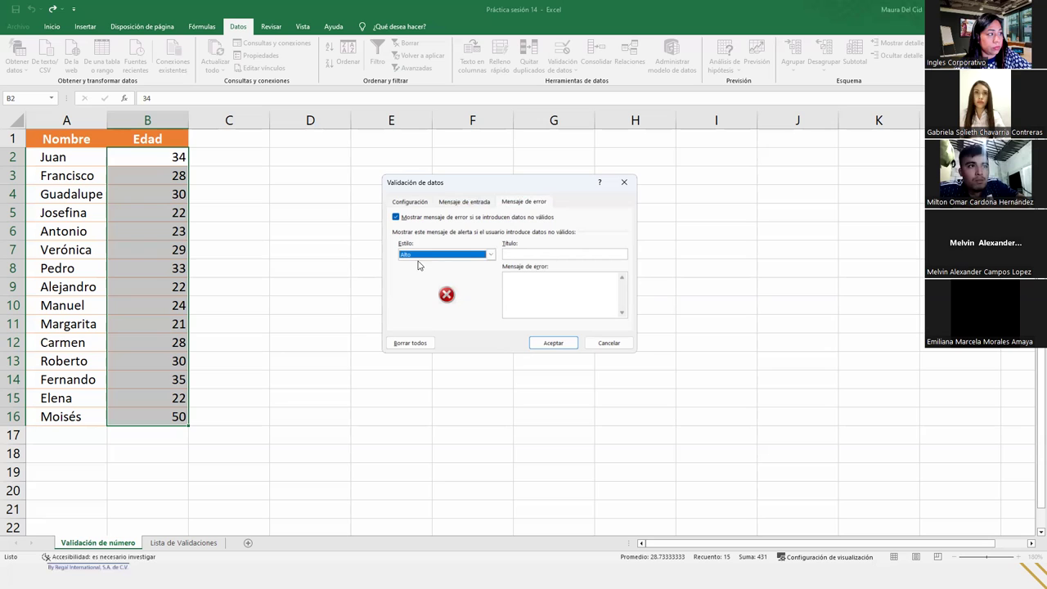
{"action": "left_click", "coordinate": [516, 254]}
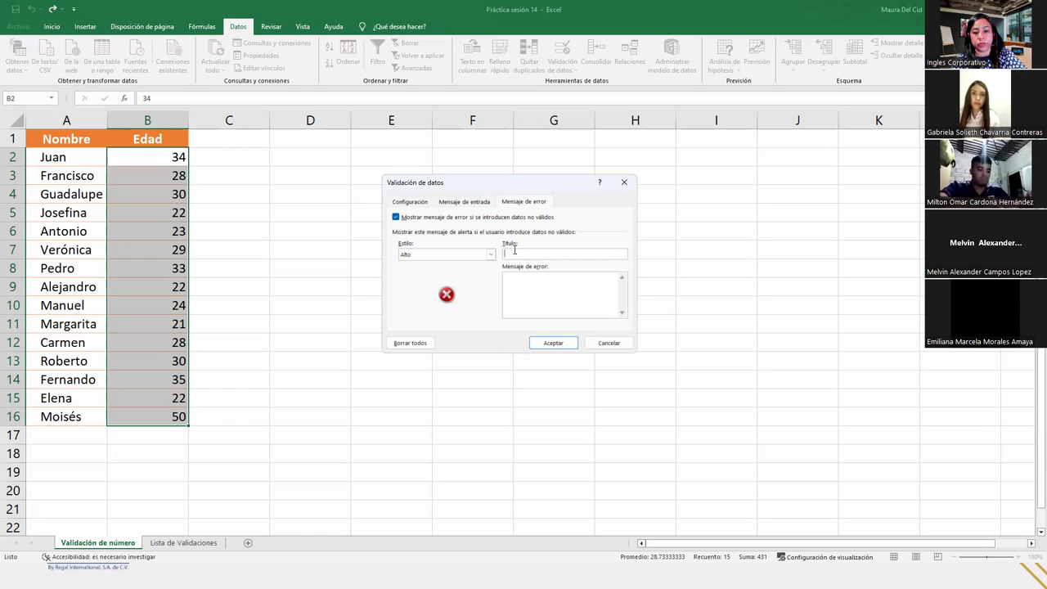
{"action": "type", "text": "Edad"}
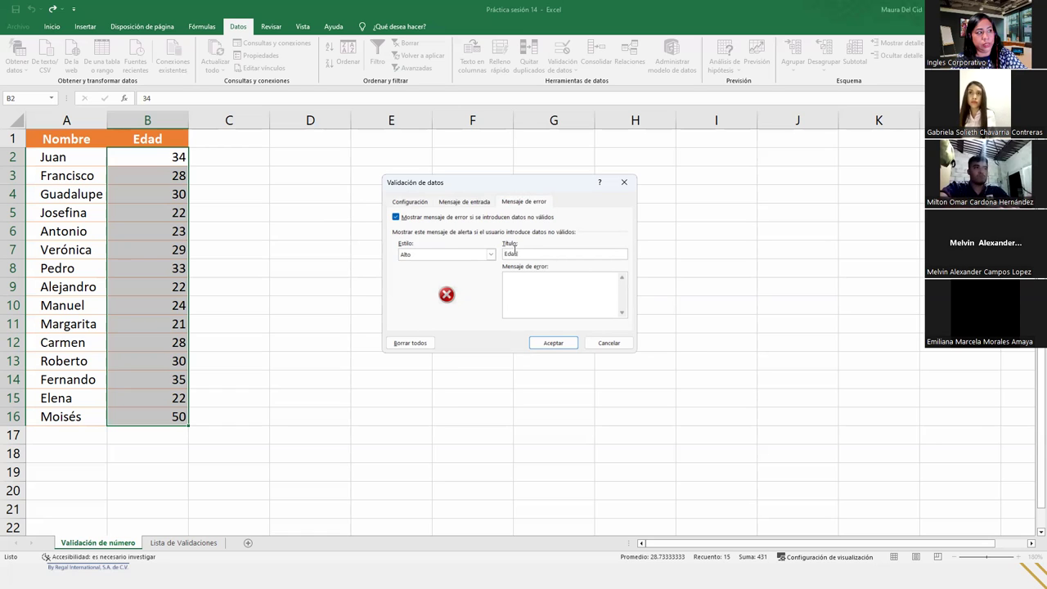
{"action": "type", "text": " no permitida"}
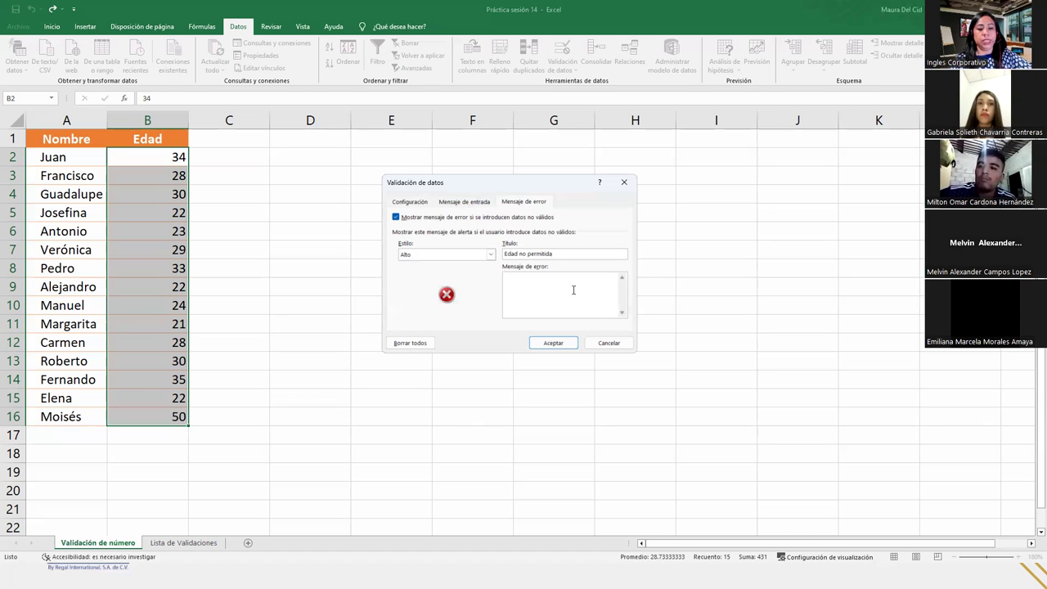
Step: Enter the error message "Recuerde que la edad mínima es de 18 años y la edad máxima es de 70 años para todos." and apply the validation
{"action": "type", "text": "Recuerde que las"}
{"action": "key", "text": "BackSpace"}
{"action": "type", "text": "edad mi"}
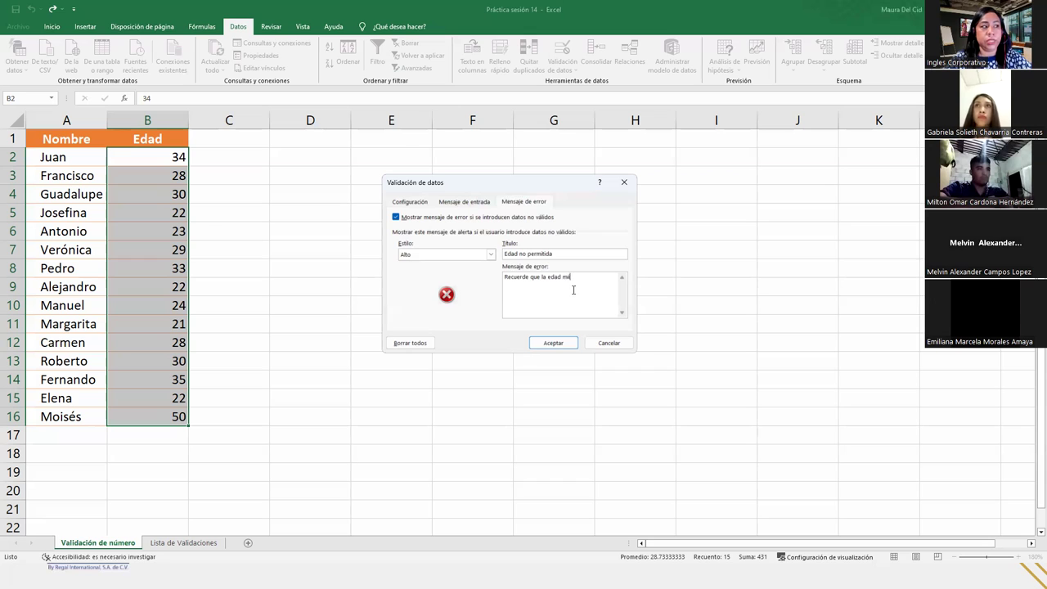
{"action": "type", "text": "nima es de 18 y"}
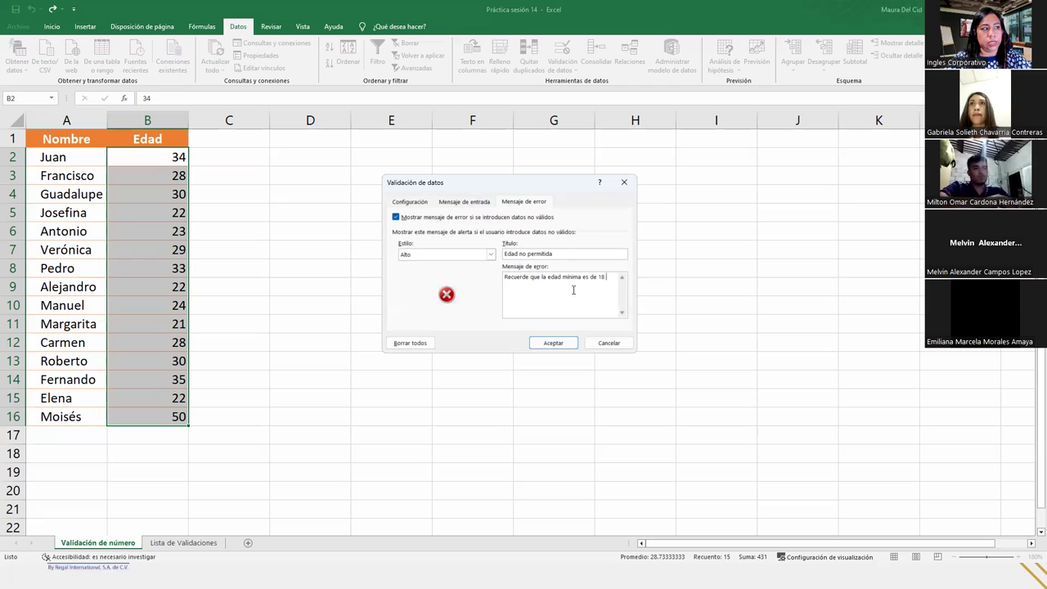
{"action": "type", "text": "años"}
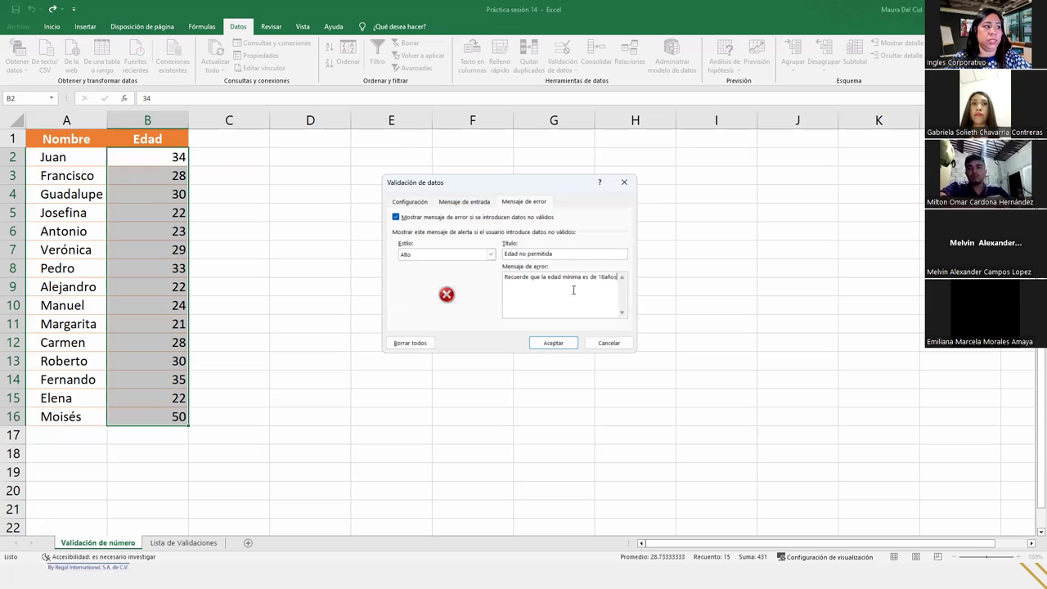
{"action": "type", "text": "y la e"}
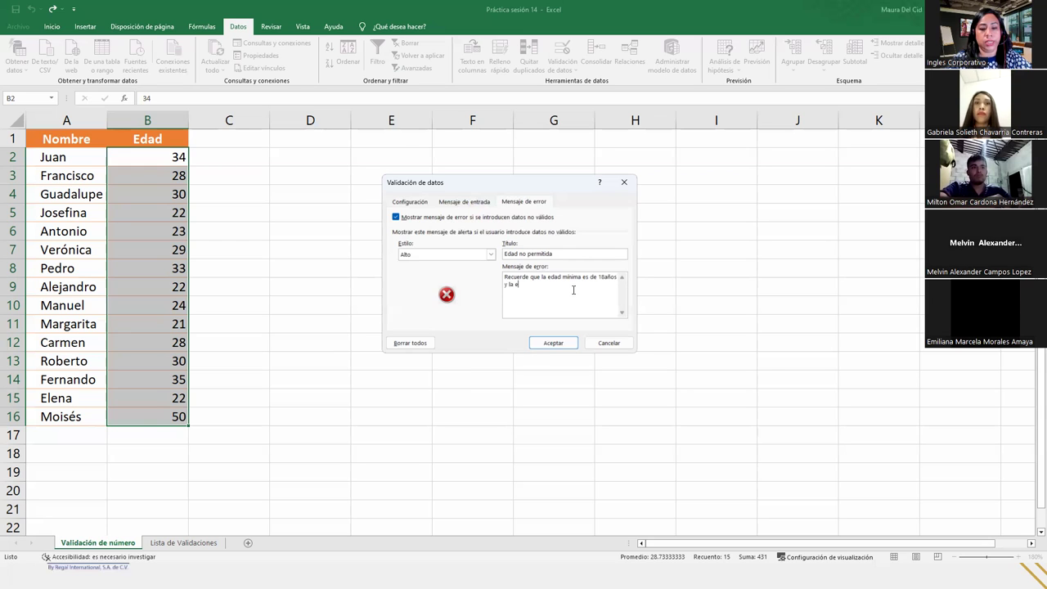
{"action": "type", "text": "dad máxim"}
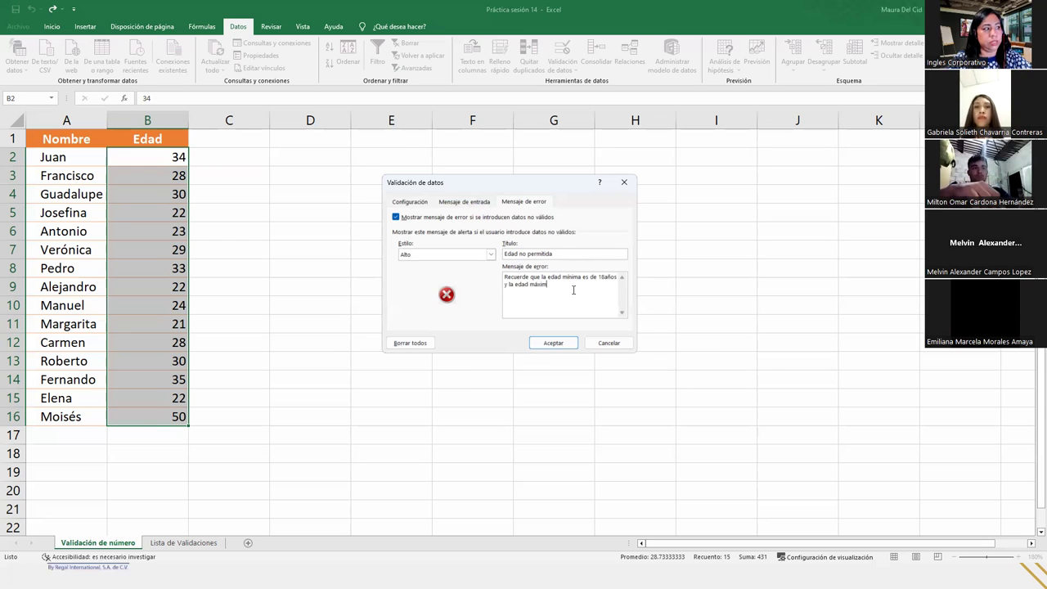
{"action": "type", "text": "a es de"}
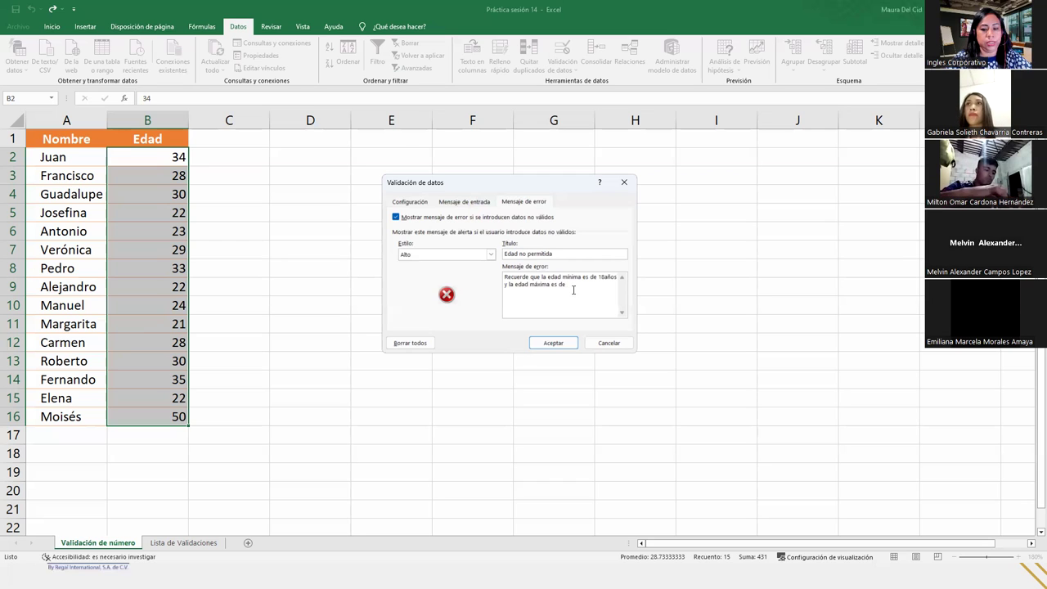
{"action": "type", "text": " 70a"}
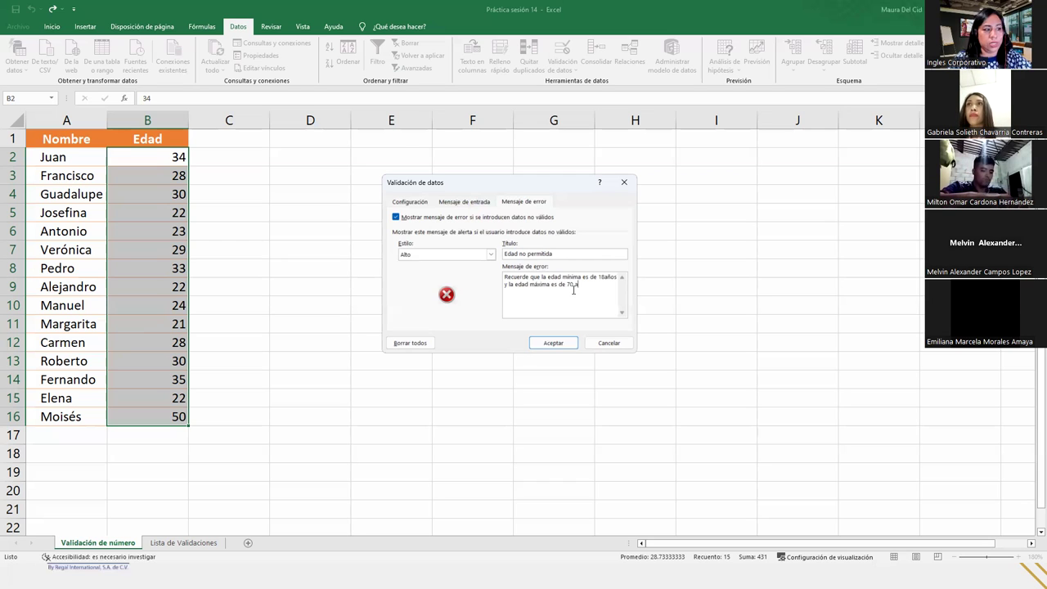
{"action": "type", "text": "ños para am"}
{"action": "key", "text": "BackSpace"}
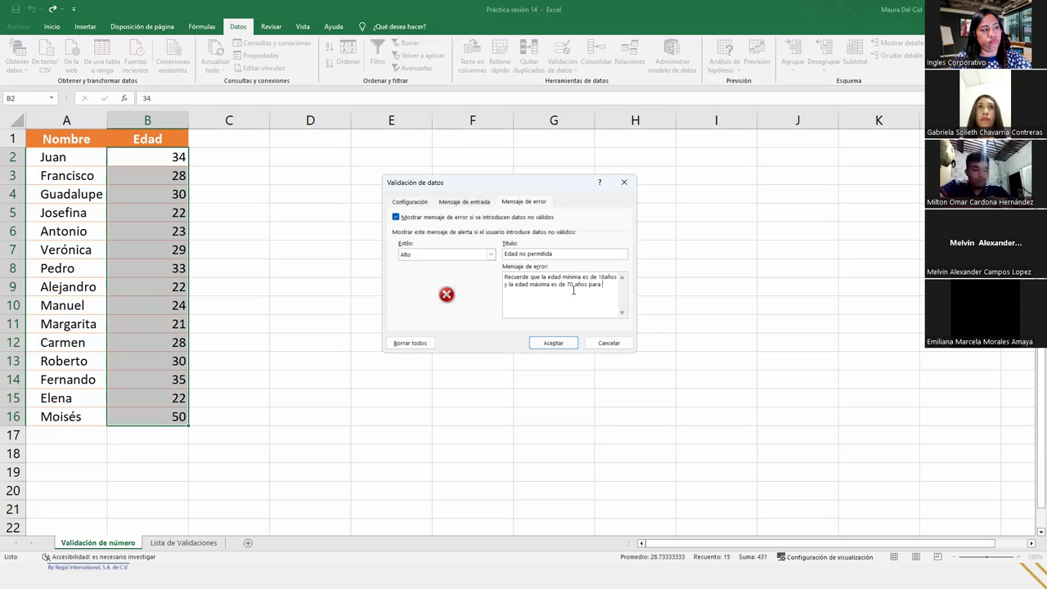
{"action": "type", "text": "todos."}
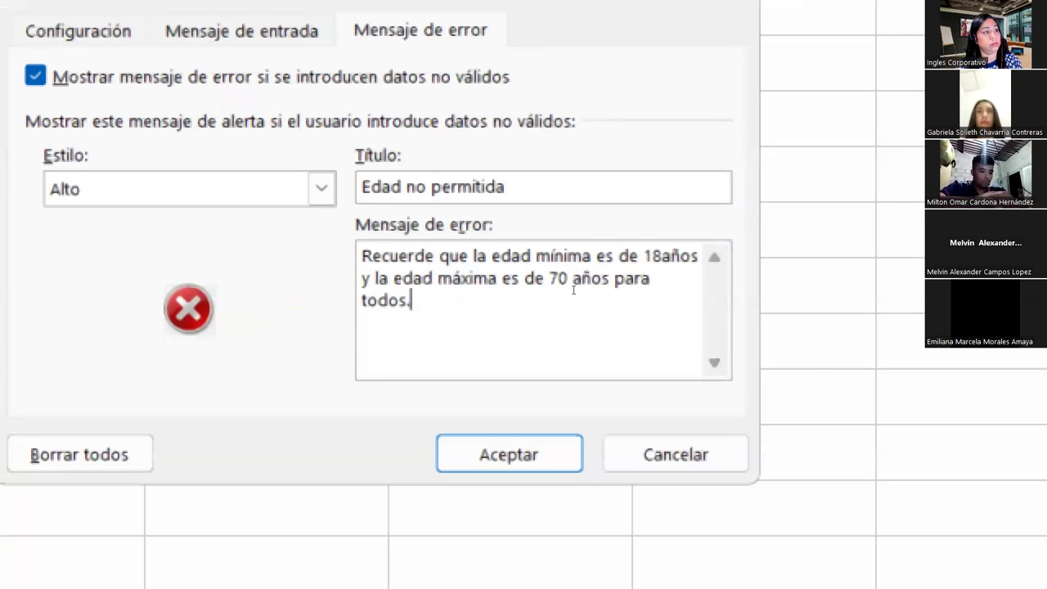
{"action": "left_click", "coordinate": [660, 256]}
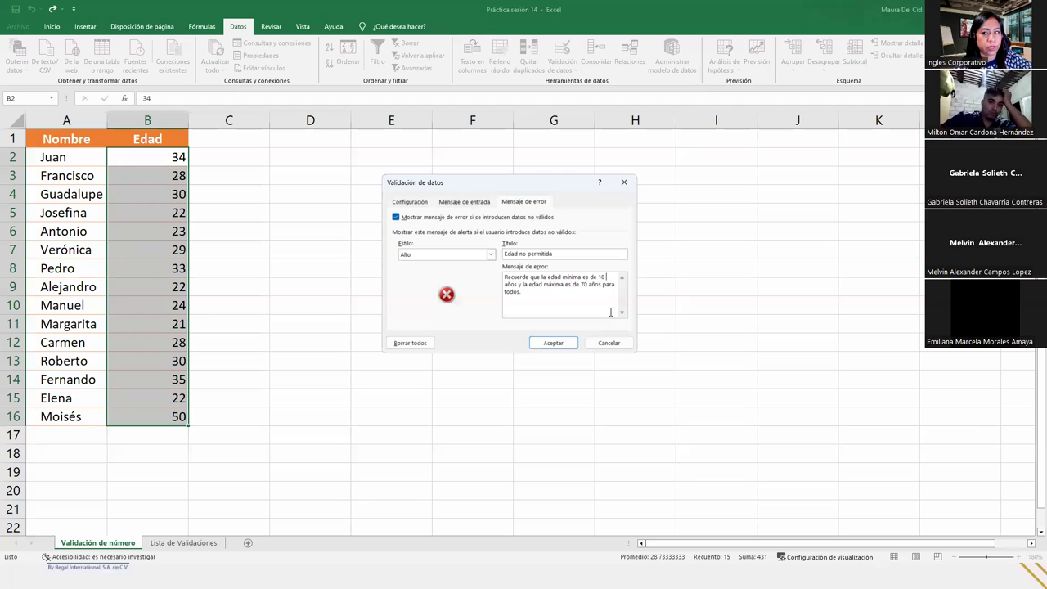
{"action": "left_click", "coordinate": [558, 343]}
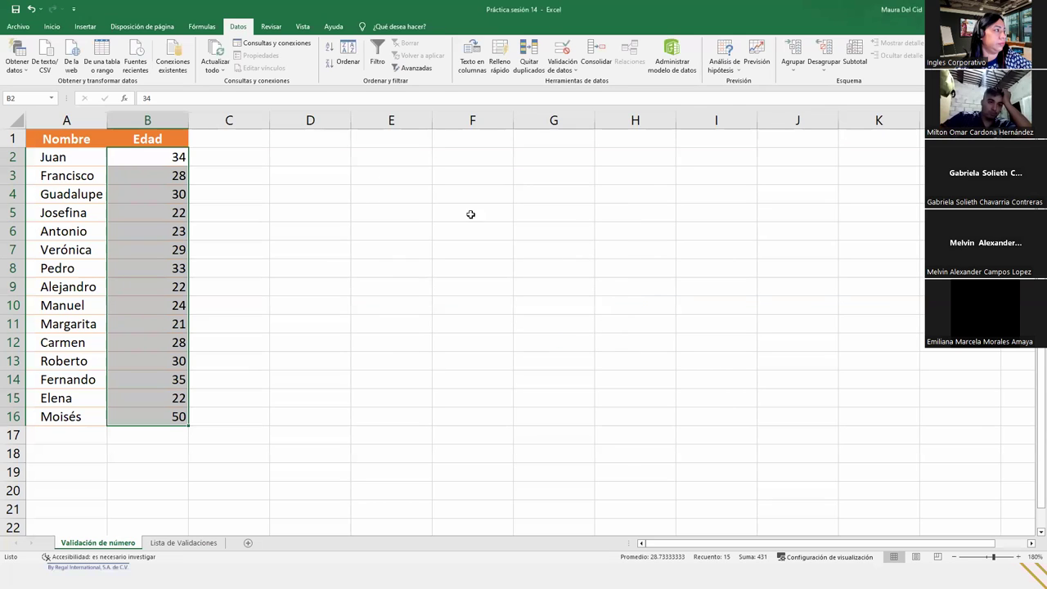
Step: Test the age validation by trying to enter 3 in cell B2, and clear that entry
{"action": "left_click", "coordinate": [167, 162]}
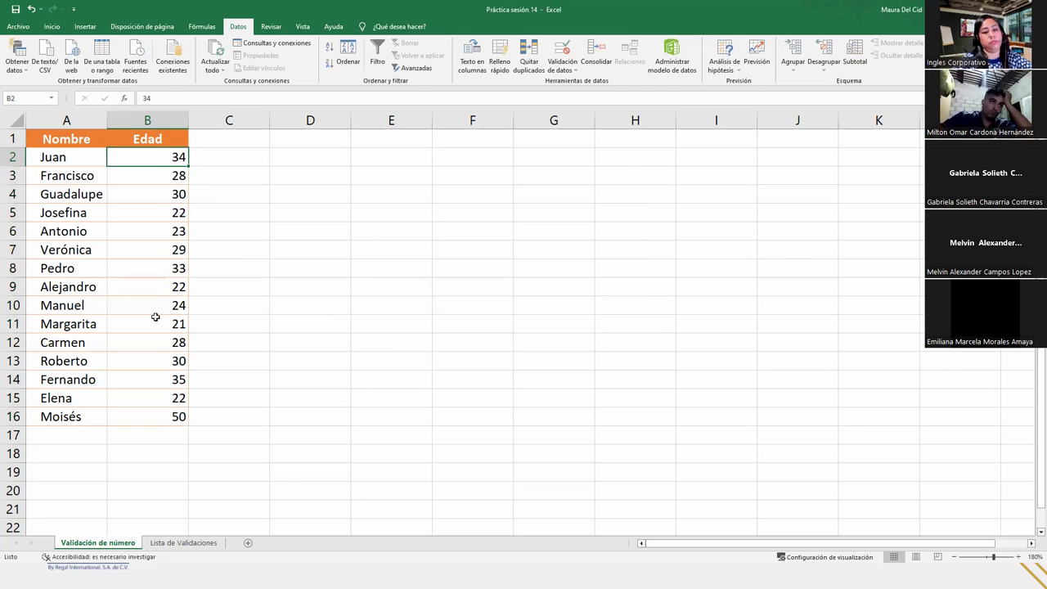
{"action": "type", "text": "3"}
{"action": "key", "text": "Return"}
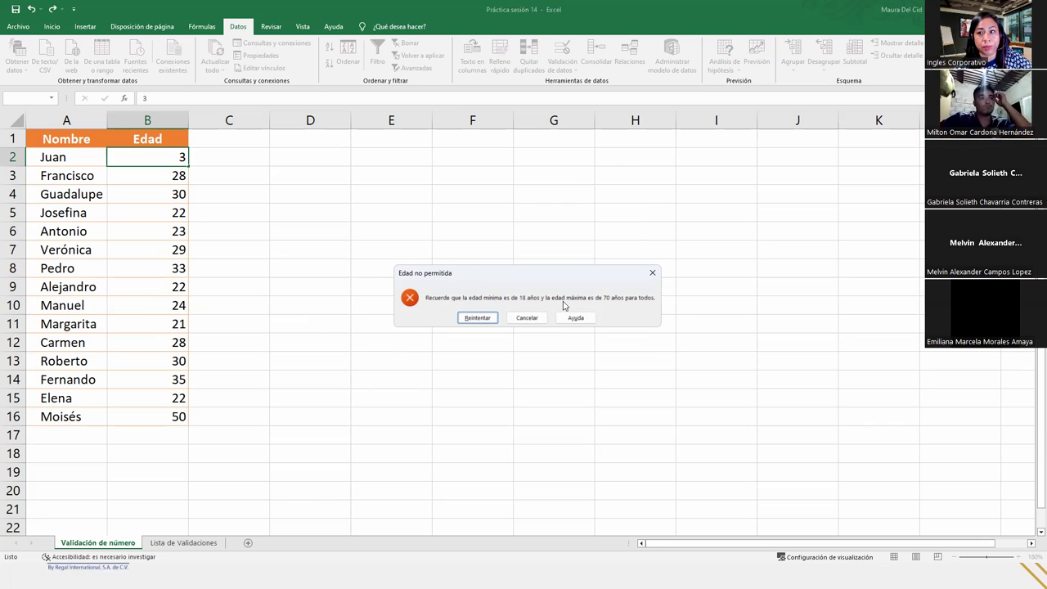
{"action": "left_click", "coordinate": [484, 317]}
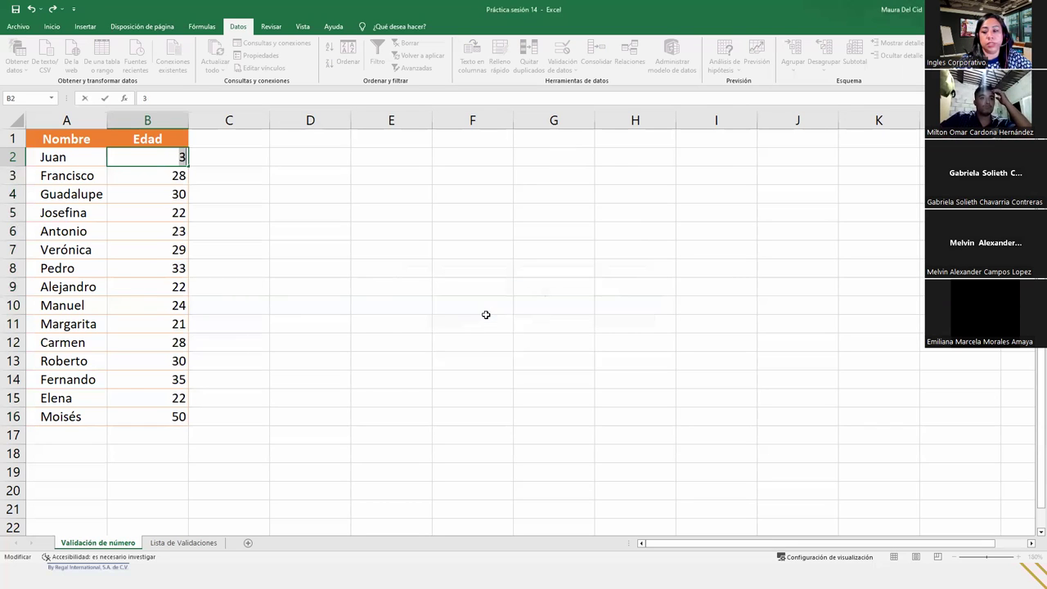
{"action": "key", "text": "BackSpace"}
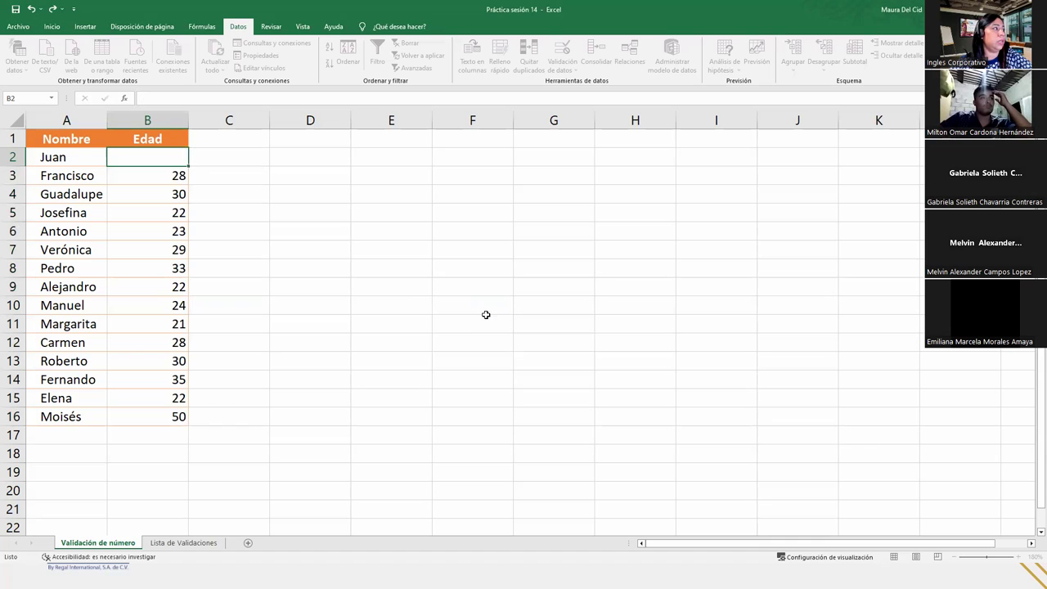
{"action": "key", "text": "Return"}
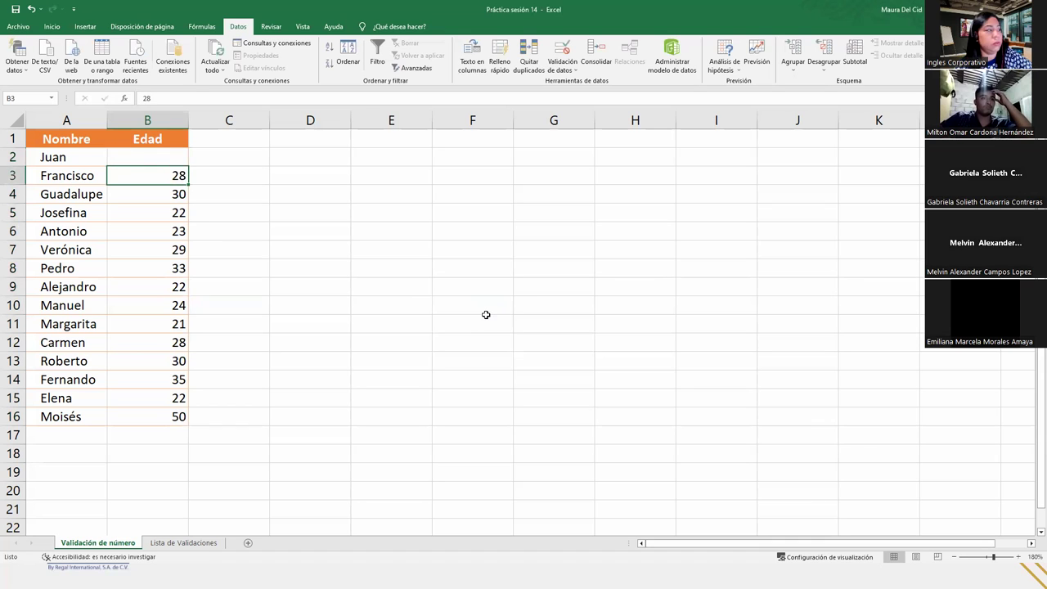
Step: Enter 34 as the age in the blank cell B2
{"action": "left_click", "coordinate": [159, 152]}
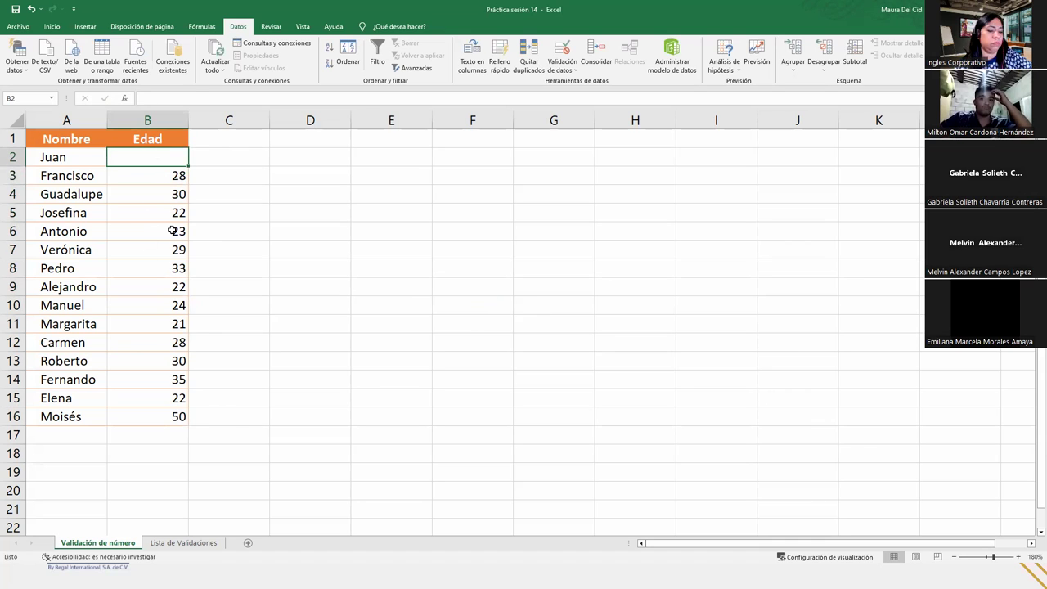
{"action": "type", "text": "34"}
{"action": "key", "text": "Return"}
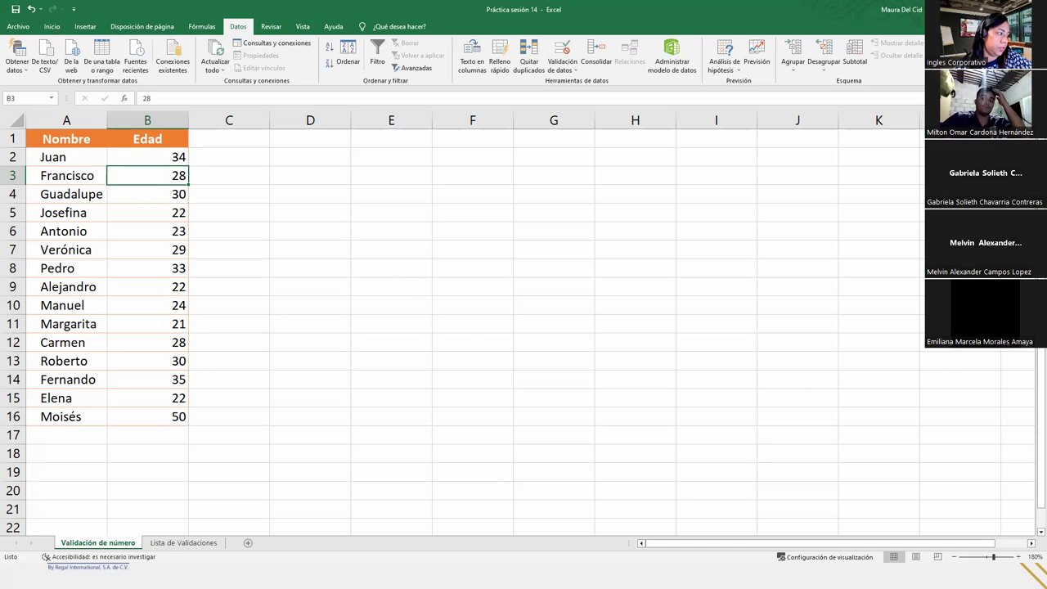
Step: Add a new sheet after Lista de Validaciones and rename it "Deptos de El Salvador"
{"action": "left_click", "coordinate": [167, 545]}
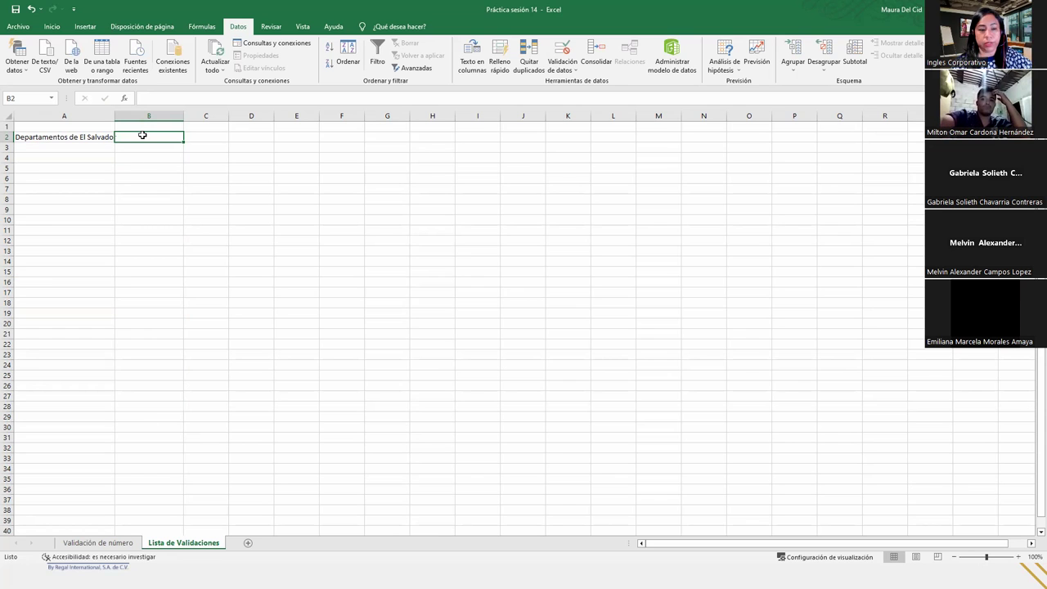
{"action": "left_click", "coordinate": [249, 544]}
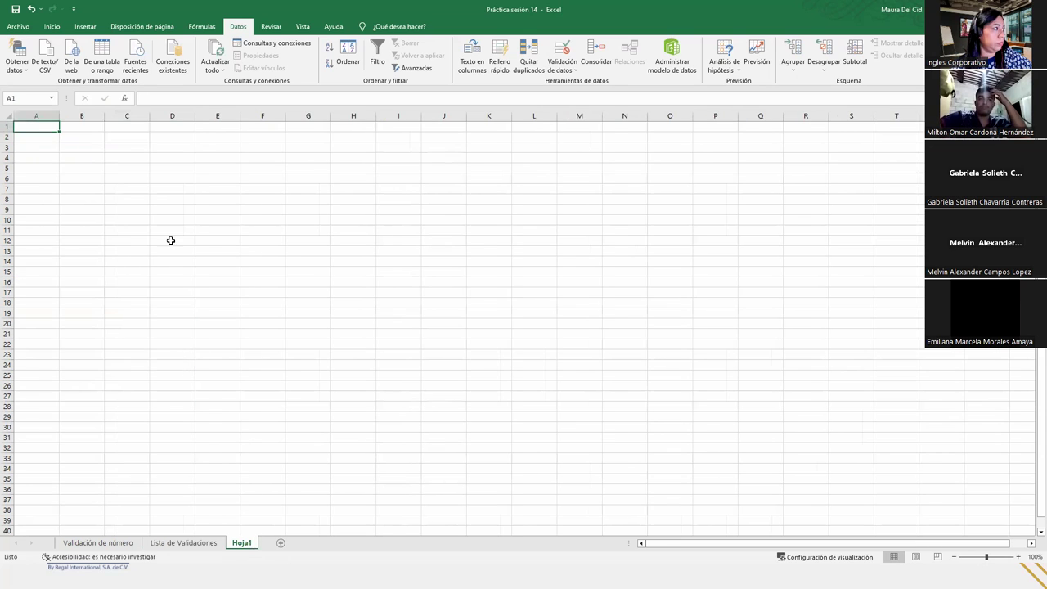
{"action": "double_click", "coordinate": [246, 542]}
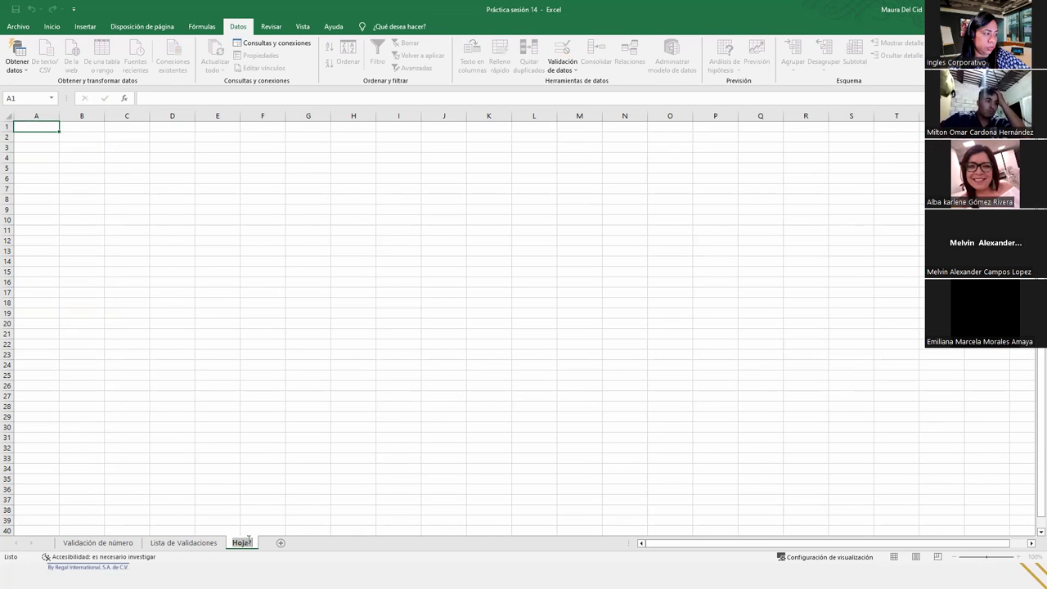
{"action": "left_click", "coordinate": [355, 481]}
{"action": "right_click", "coordinate": [243, 544]}
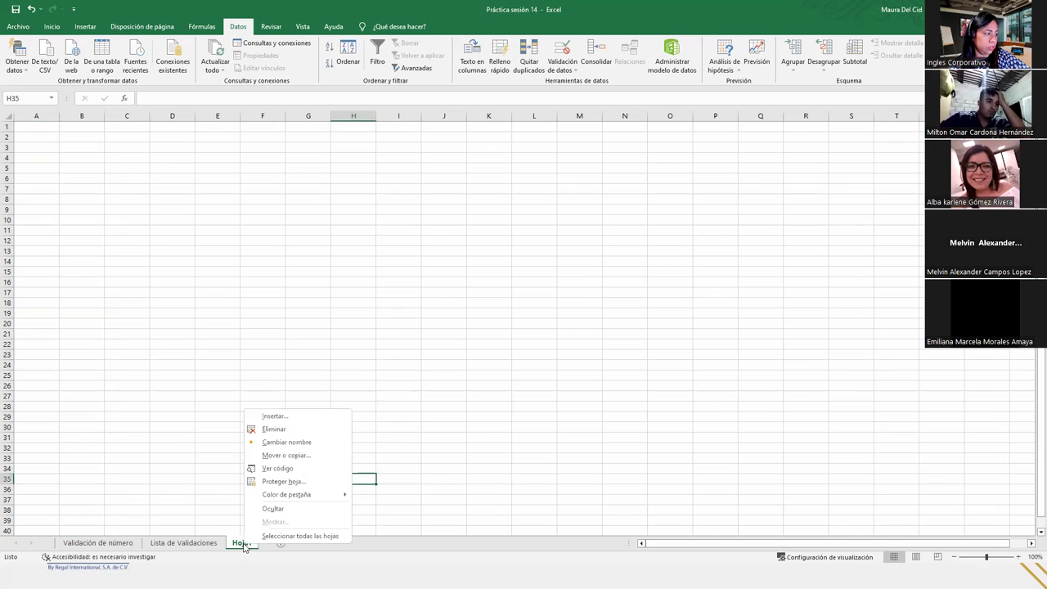
{"action": "left_click", "coordinate": [299, 445]}
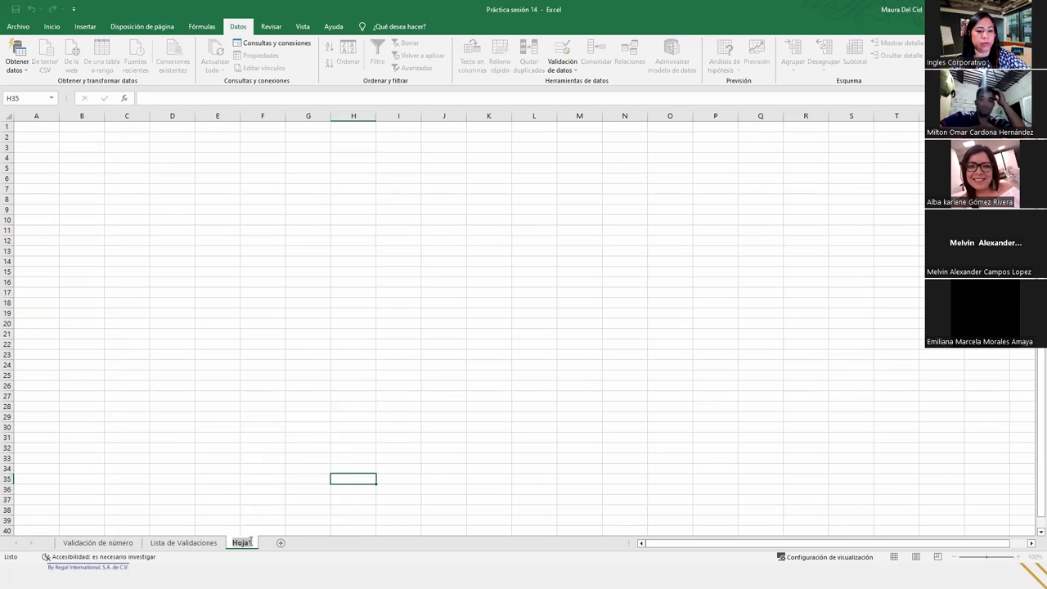
{"action": "type", "text": "Deptos"}
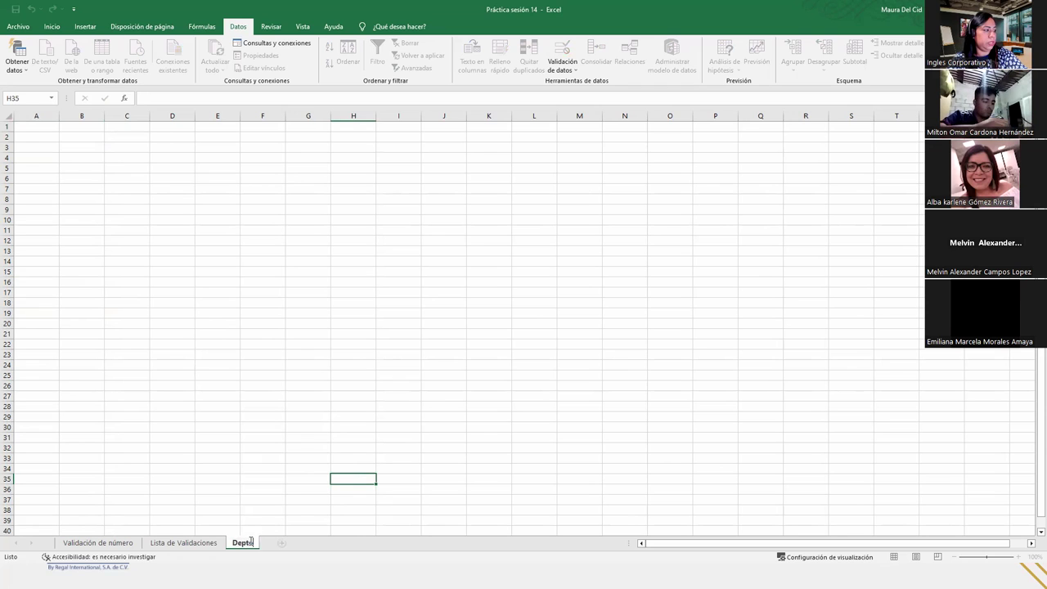
{"action": "type", "text": " de El Sa"}
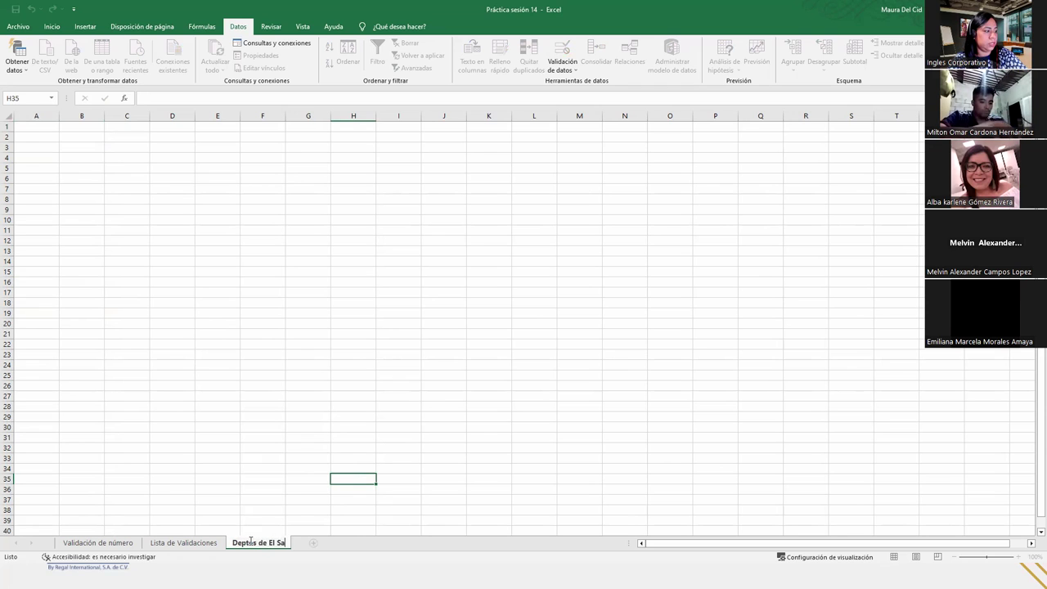
{"action": "type", "text": "lvador"}
{"action": "key", "text": "Return"}
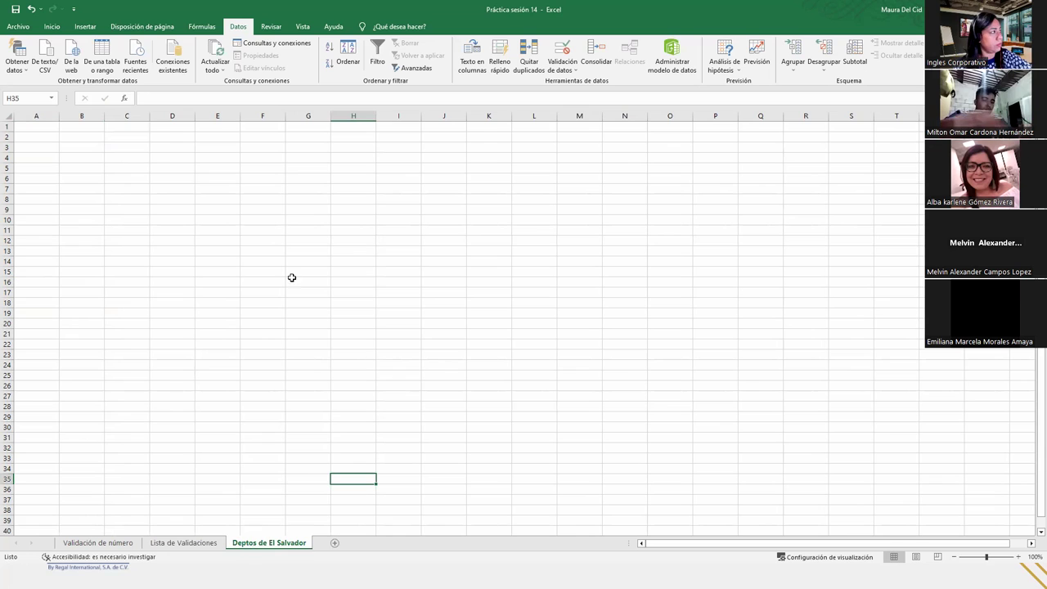
Step: Zoom the new Deptos de El Salvador sheet in to 210% and select cell B2
{"action": "left_click", "coordinate": [68, 145]}
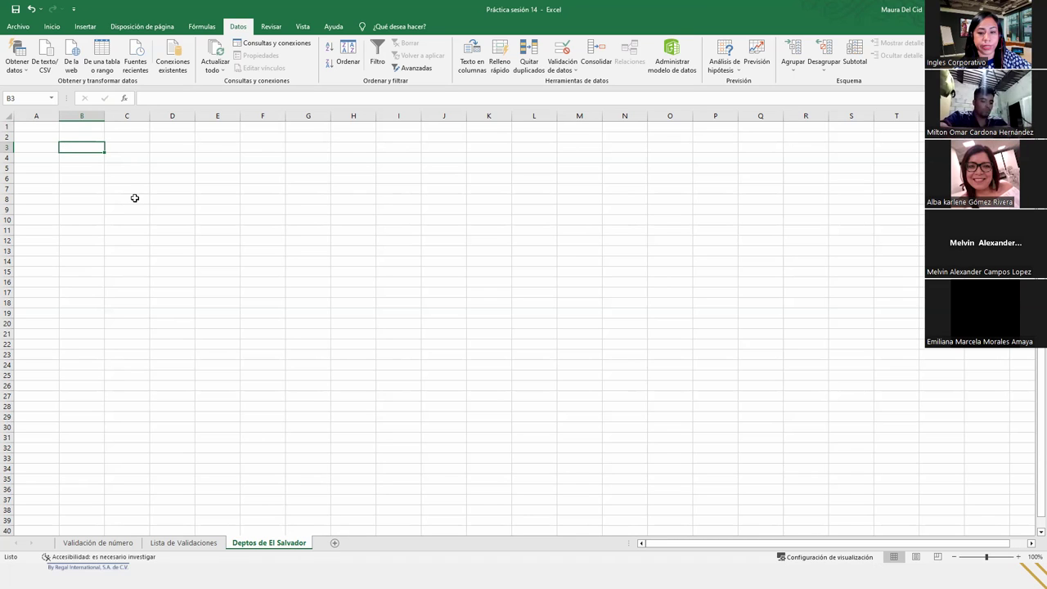
{"action": "left_click", "coordinate": [1017, 558]}
{"action": "left_click", "coordinate": [995, 557]}
{"action": "left_click", "coordinate": [179, 168]}
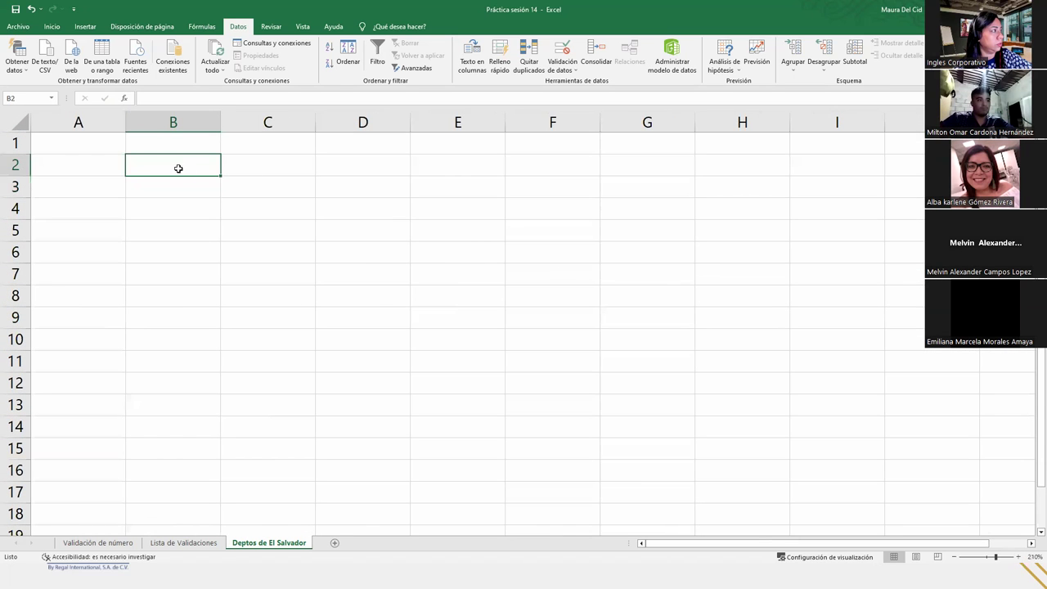
{"action": "left_click", "coordinate": [78, 171]}
{"action": "left_click", "coordinate": [121, 147]}
{"action": "left_click", "coordinate": [260, 161]}
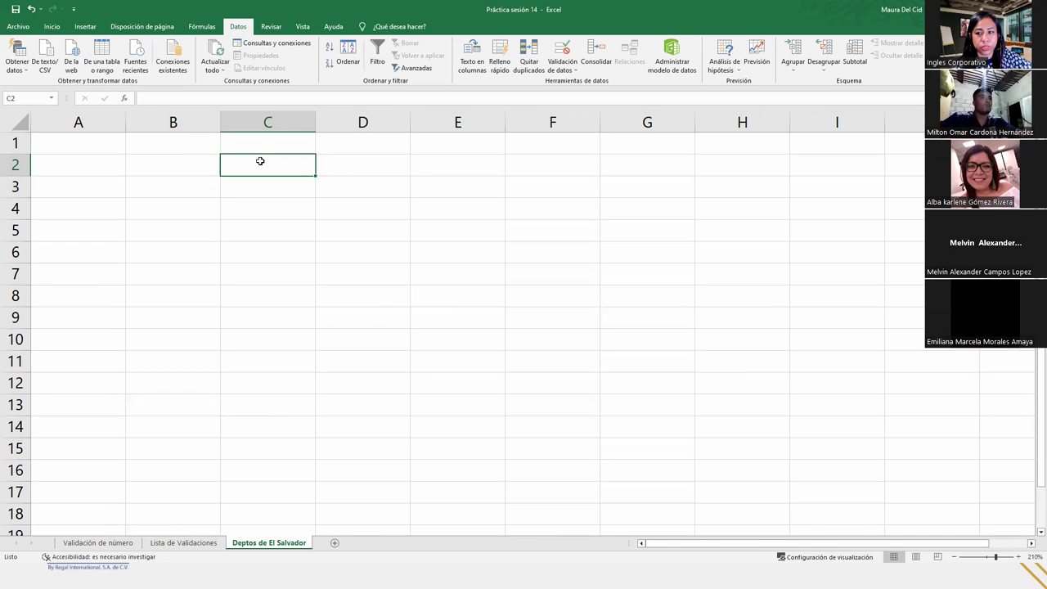
{"action": "left_click", "coordinate": [147, 160]}
{"action": "left_click", "coordinate": [107, 158]}
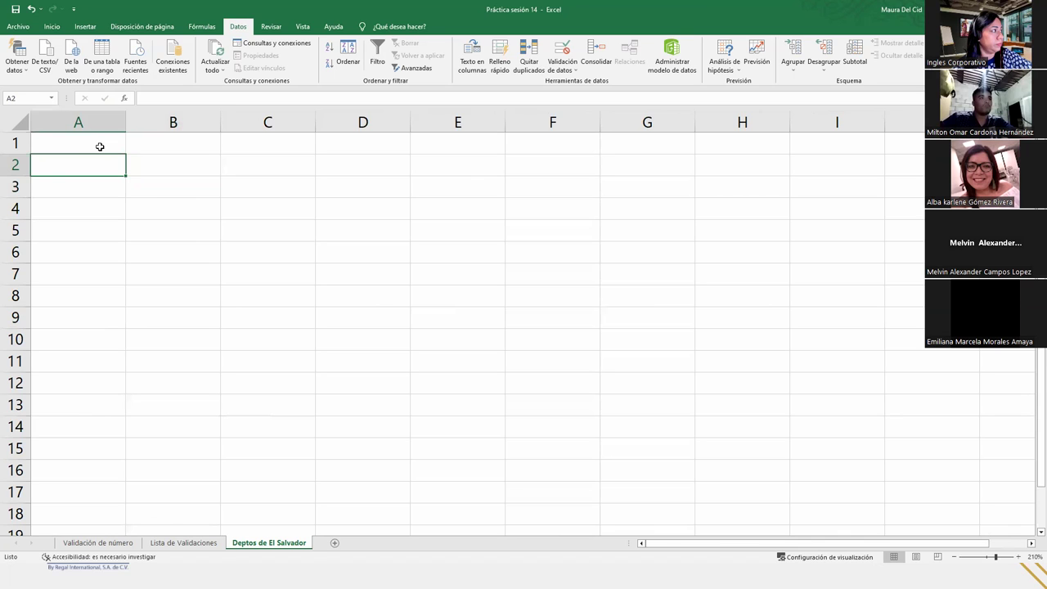
{"action": "left_click", "coordinate": [100, 146]}
{"action": "left_click", "coordinate": [105, 169]}
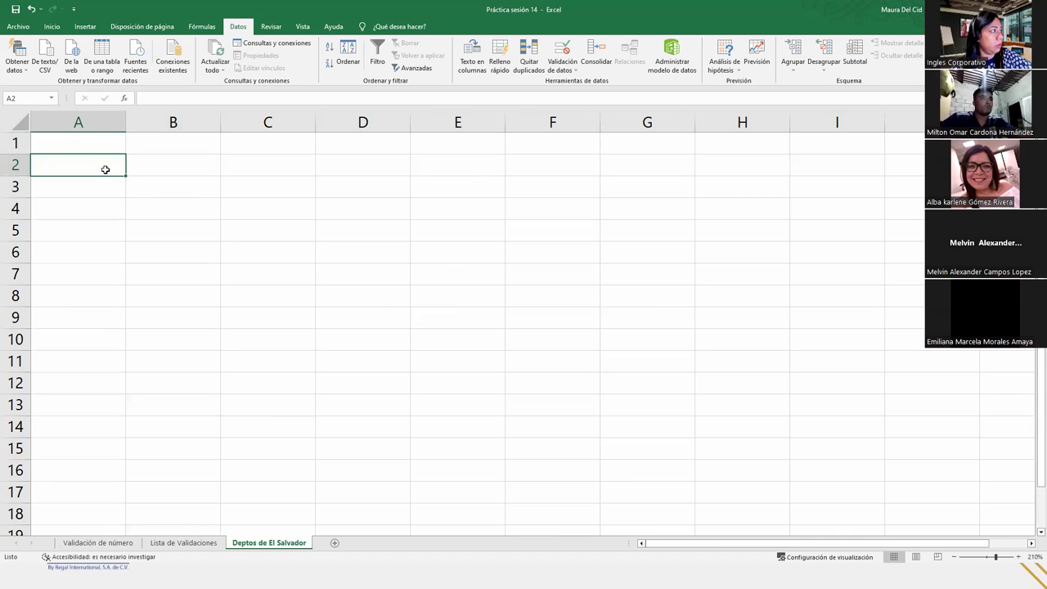
Step: Enter "Ahuachapán" in cell B2 of the departments sheet and select that cell again
{"action": "left_click", "coordinate": [142, 173]}
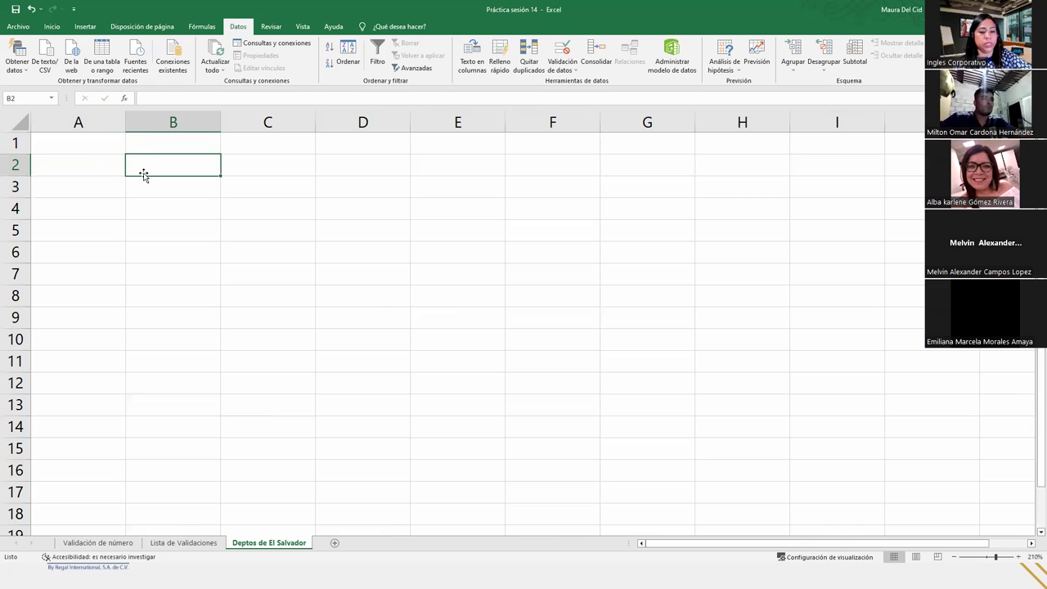
{"action": "type", "text": "Ahuacha"}
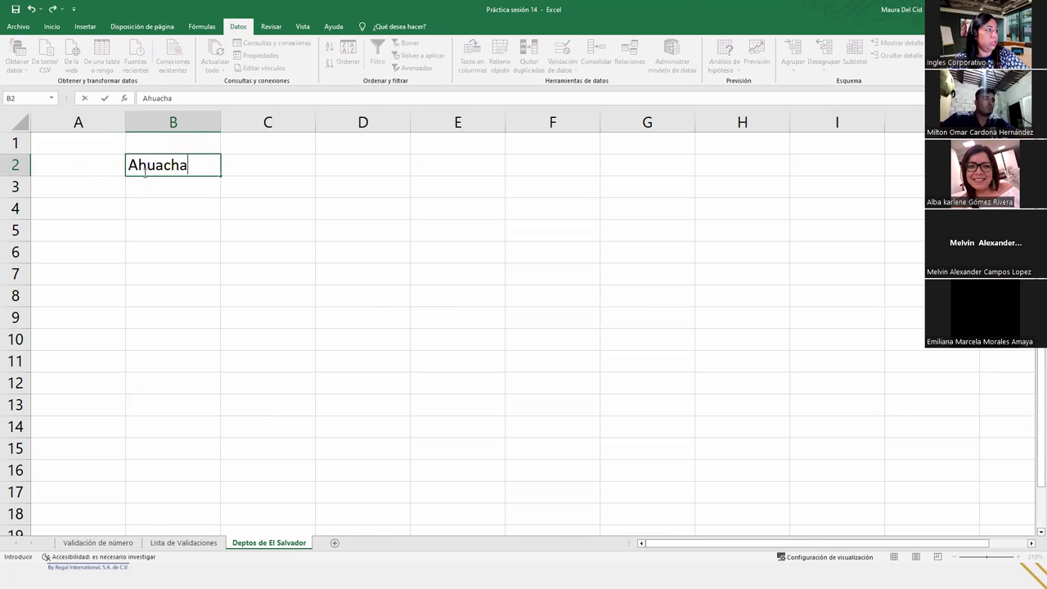
{"action": "type", "text": "pán"}
{"action": "key", "text": "Return"}
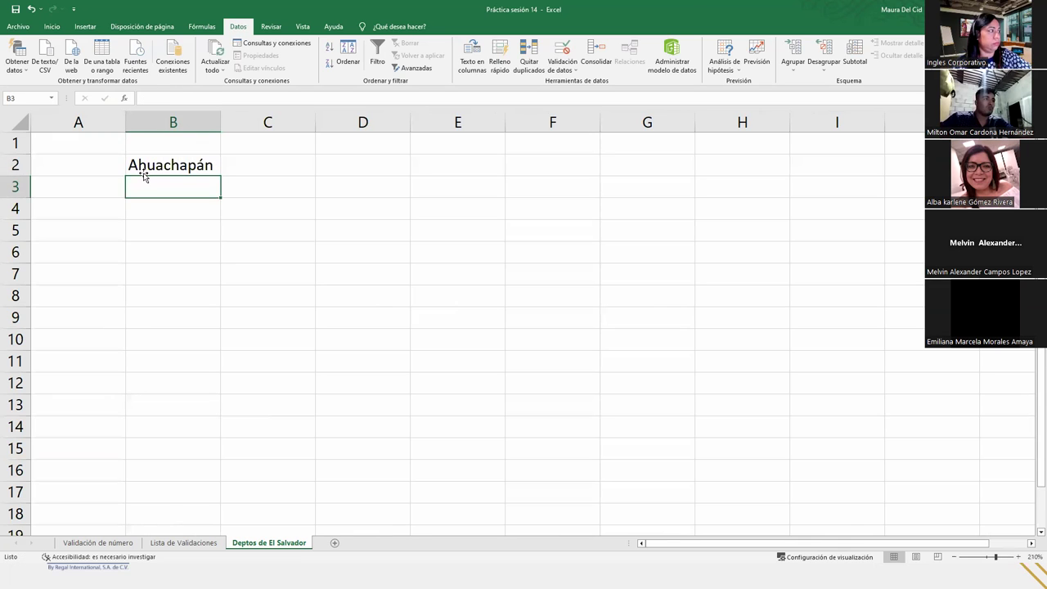
{"action": "left_click", "coordinate": [170, 167]}
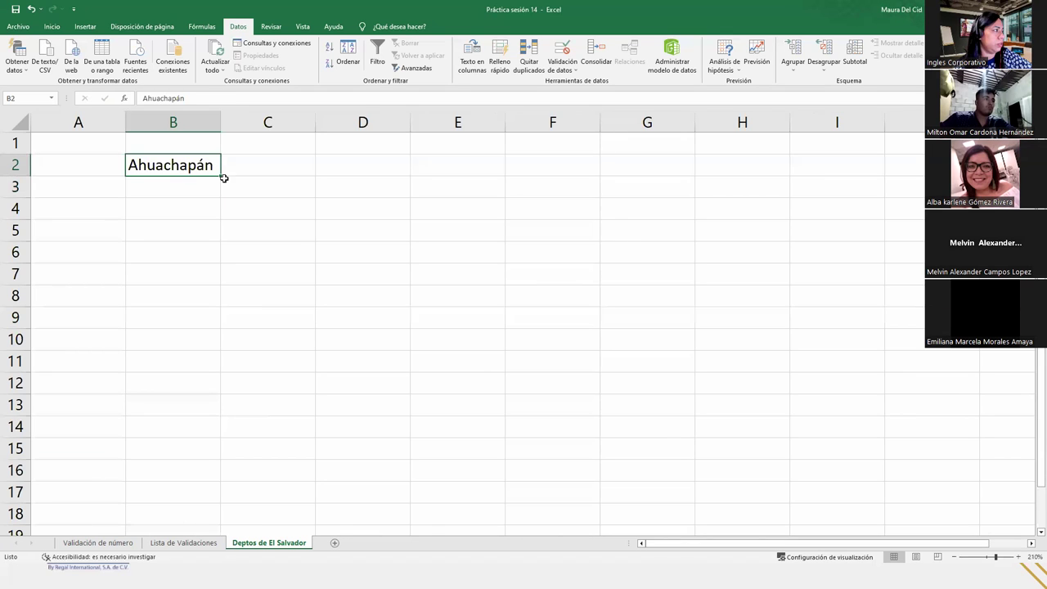
Step: Autofill the department names from B2 down to B15 and widen column B to fit them
{"action": "left_click_drag", "start_coordinate": [220, 177], "coordinate": [243, 451]}
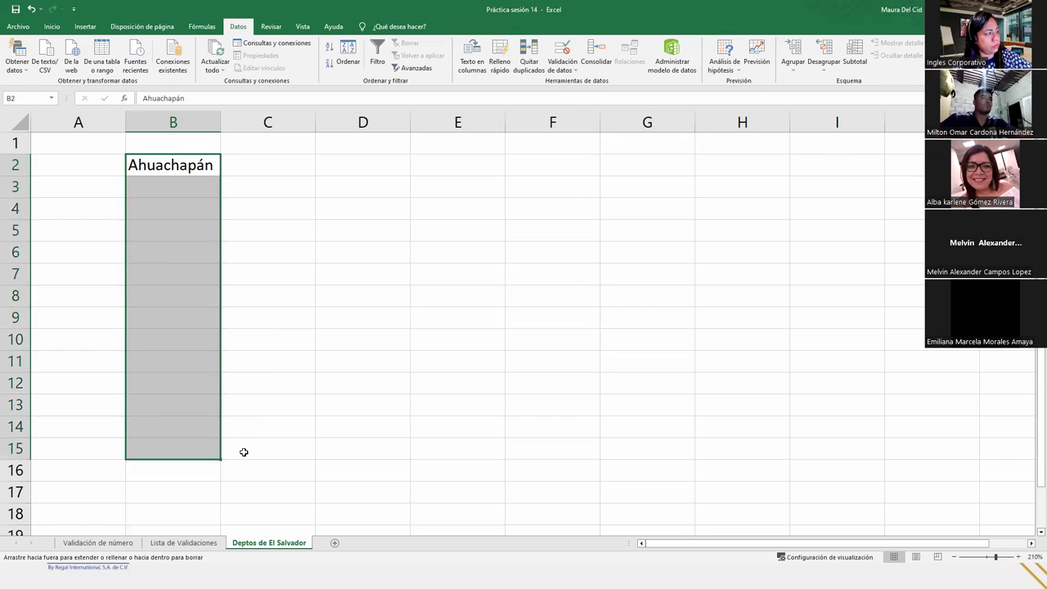
{"action": "left_click_drag", "start_coordinate": [224, 120], "coordinate": [227, 120]}
{"action": "left_click", "coordinate": [190, 168]}
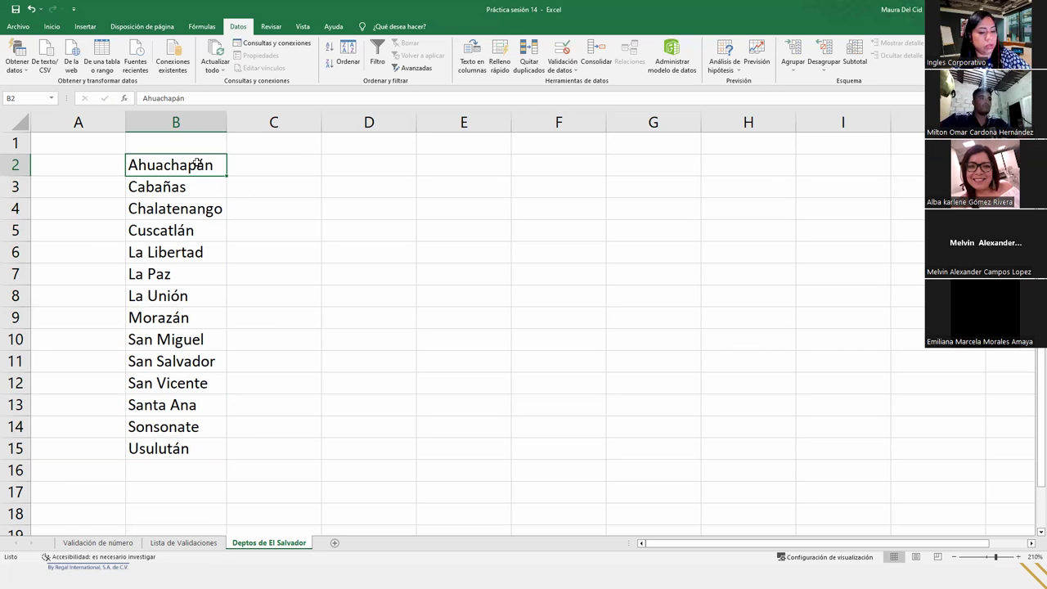
Step: Undo the column widening, the downward fill and the Ahuachapán entry so column B is empty again
{"action": "key", "text": "ctrl+z"}
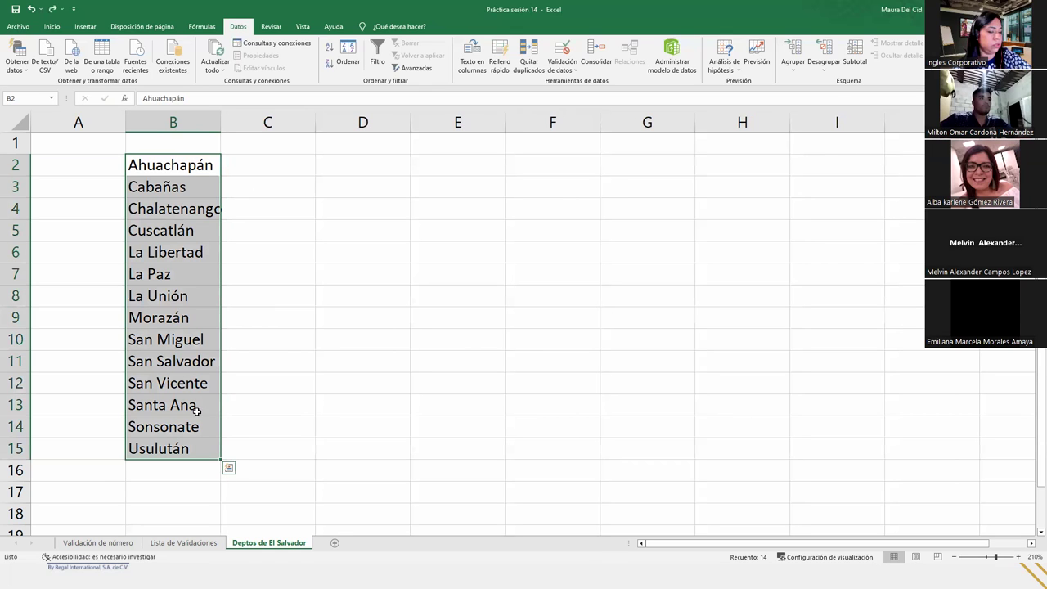
{"action": "key", "text": "ctrl+z"}
{"action": "left_click", "coordinate": [199, 437]}
{"action": "key", "text": "ctrl+z"}
Step: Enter "Usulutan" in cell B15 of the Deptos de El Salvador sheet
{"action": "left_click", "coordinate": [193, 453]}
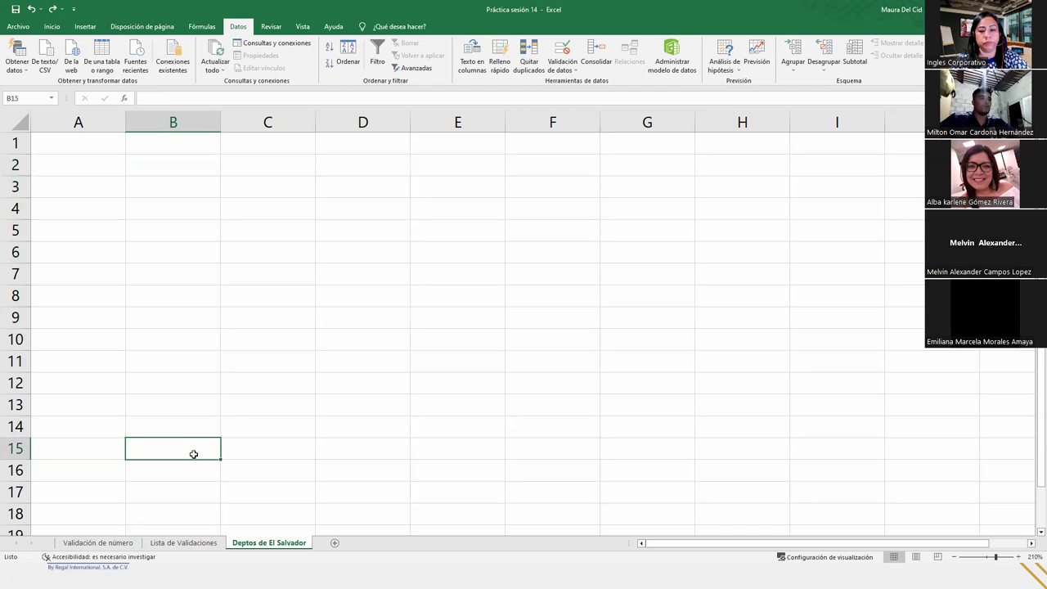
{"action": "type", "text": "Usulutan"}
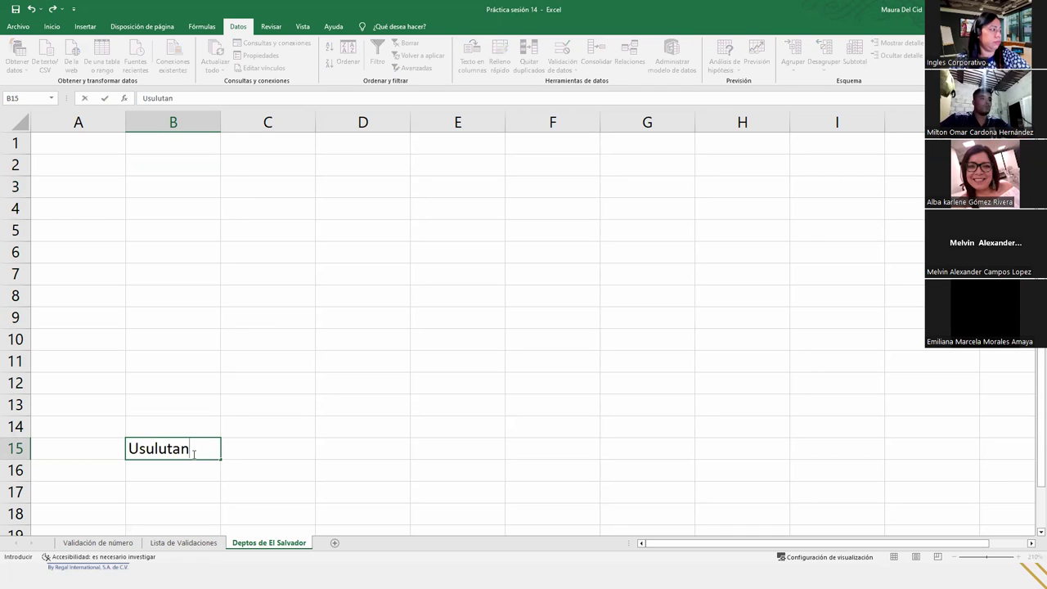
{"action": "key", "text": "Return"}
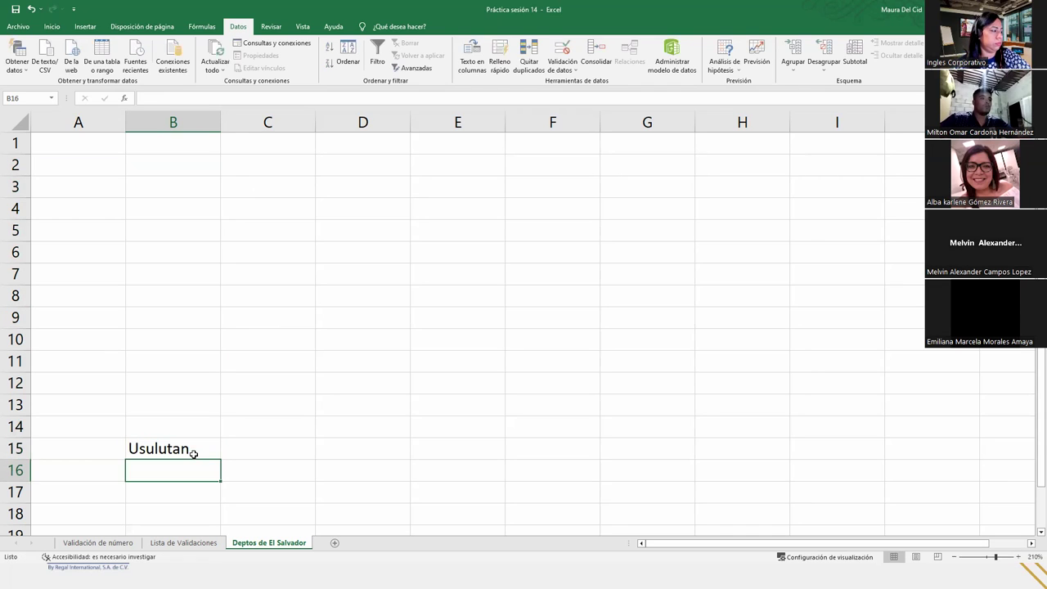
Step: Autofill the departments upward from B15 to B2 and fit the width of column B to its contents
{"action": "left_click", "coordinate": [193, 454]}
{"action": "left_click_drag", "start_coordinate": [219, 459], "coordinate": [217, 422]}
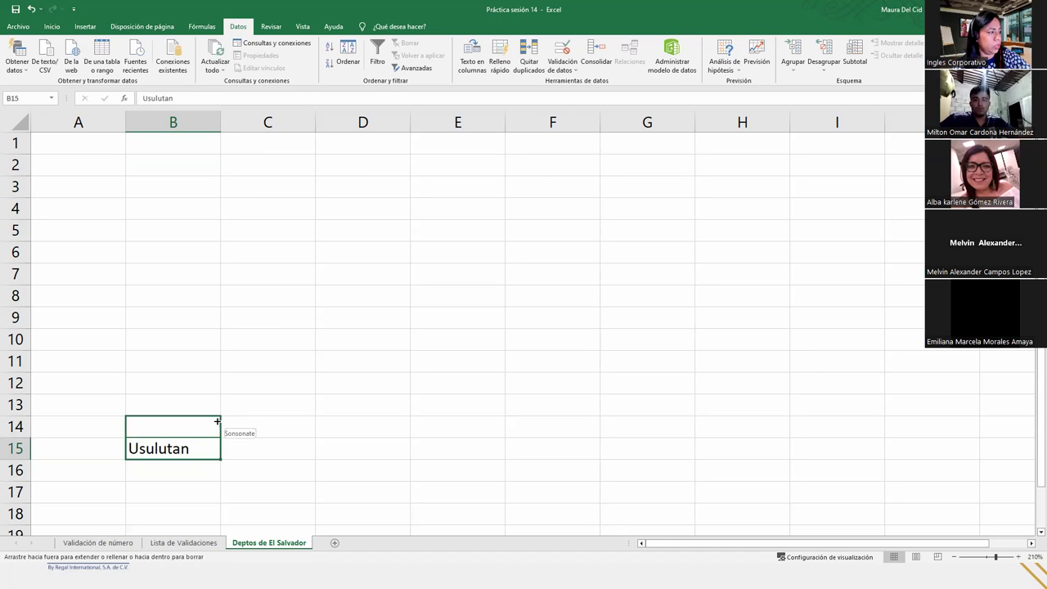
{"action": "left_click_drag", "start_coordinate": [216, 421], "coordinate": [257, 156]}
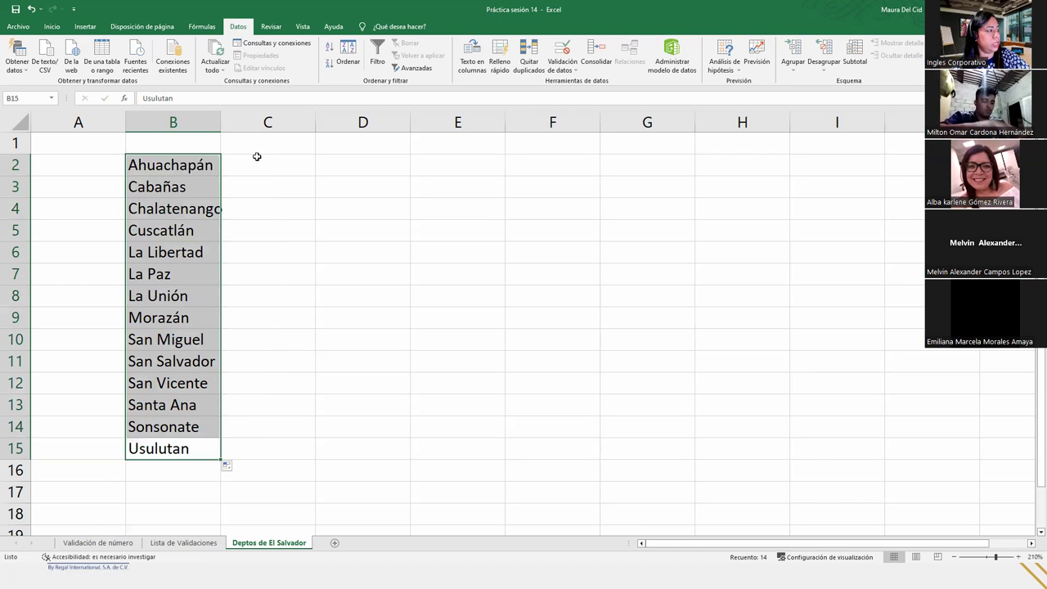
{"action": "double_click", "coordinate": [221, 122]}
{"action": "left_click", "coordinate": [180, 365]}
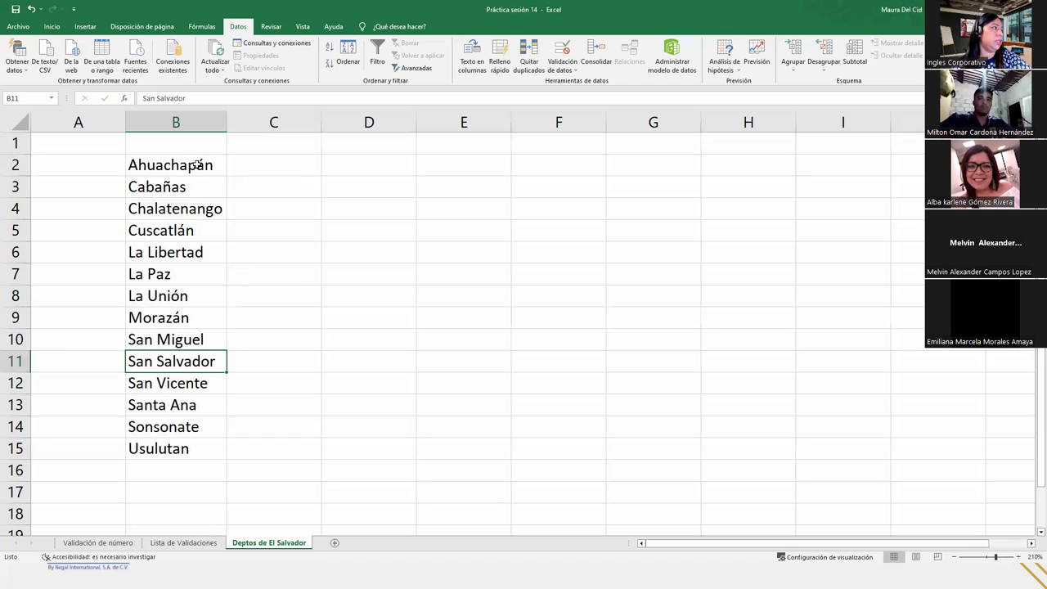
Step: Autofill the departments across row 2 from Ahuachapán in B2, and undo that horizontal fill
{"action": "left_click", "coordinate": [211, 167]}
{"action": "left_click_drag", "start_coordinate": [227, 176], "coordinate": [904, 168]}
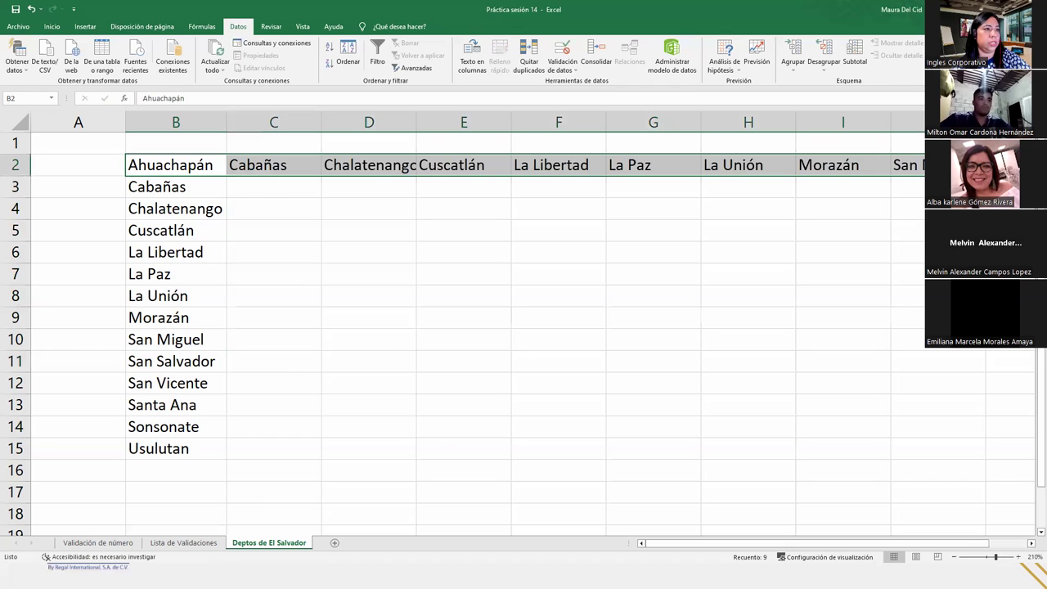
{"action": "key", "text": "ctrl+z"}
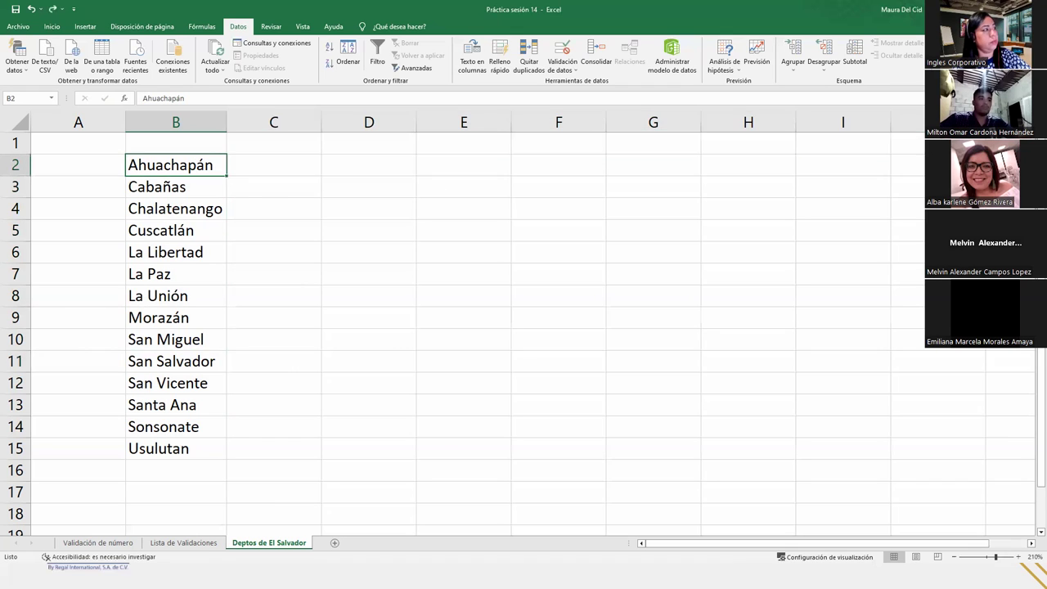
{"action": "left_click", "coordinate": [194, 195]}
{"action": "left_click", "coordinate": [189, 245]}
{"action": "left_click", "coordinate": [182, 321]}
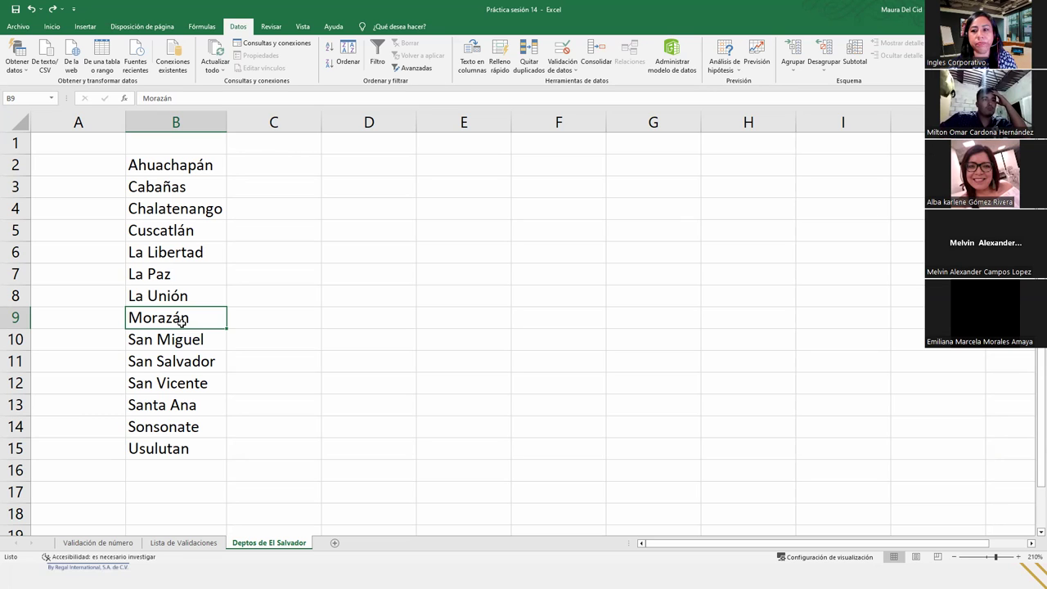
{"action": "left_click", "coordinate": [200, 168]}
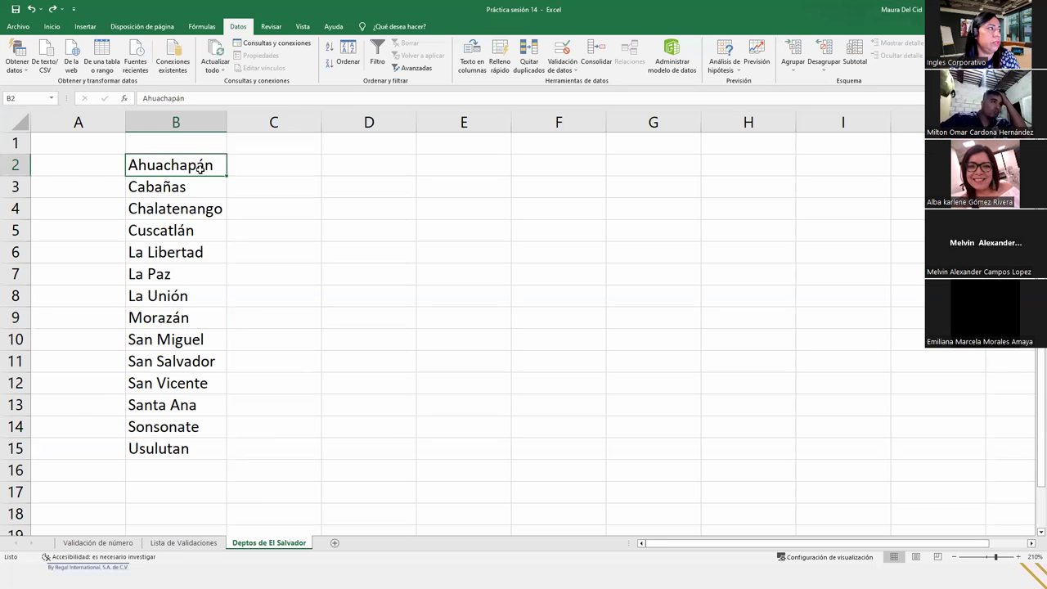
{"action": "double_click", "coordinate": [201, 168]}
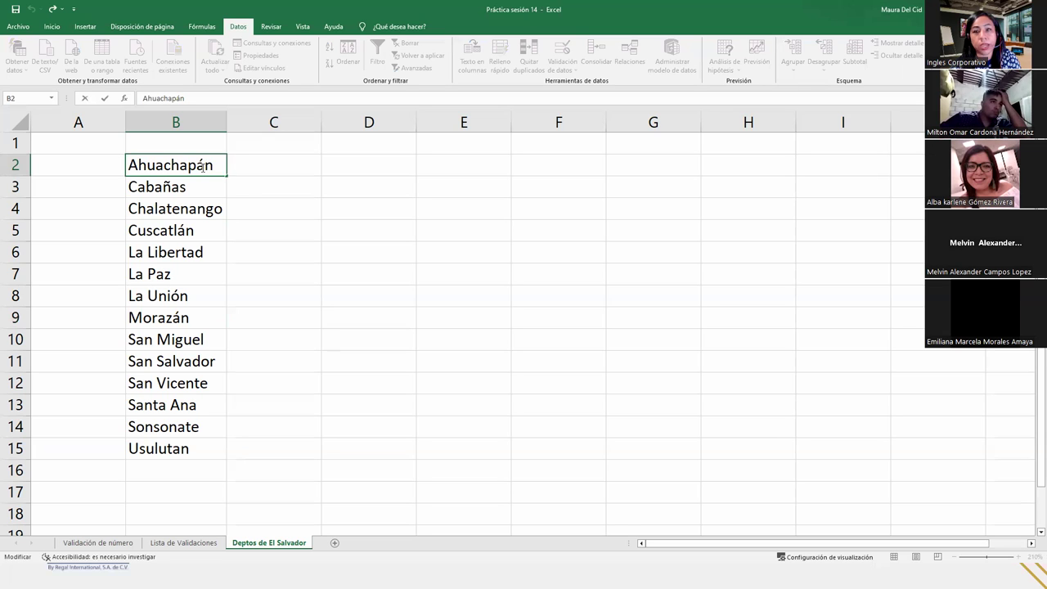
{"action": "left_click", "coordinate": [238, 169]}
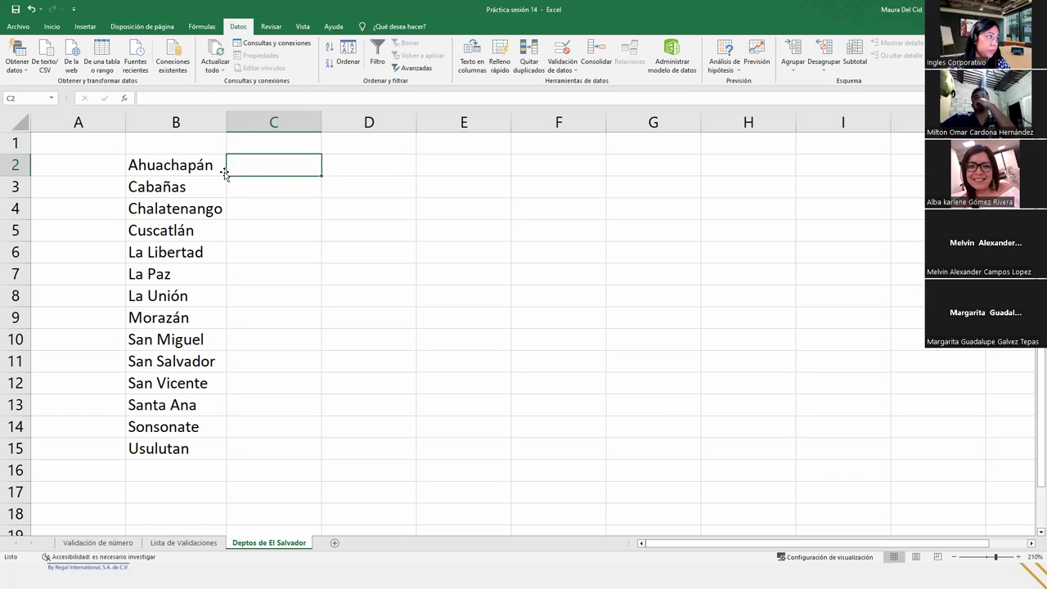
Step: Switch to the Lista de Validaciones sheet and zoom it in to 230%
{"action": "left_click", "coordinate": [203, 544]}
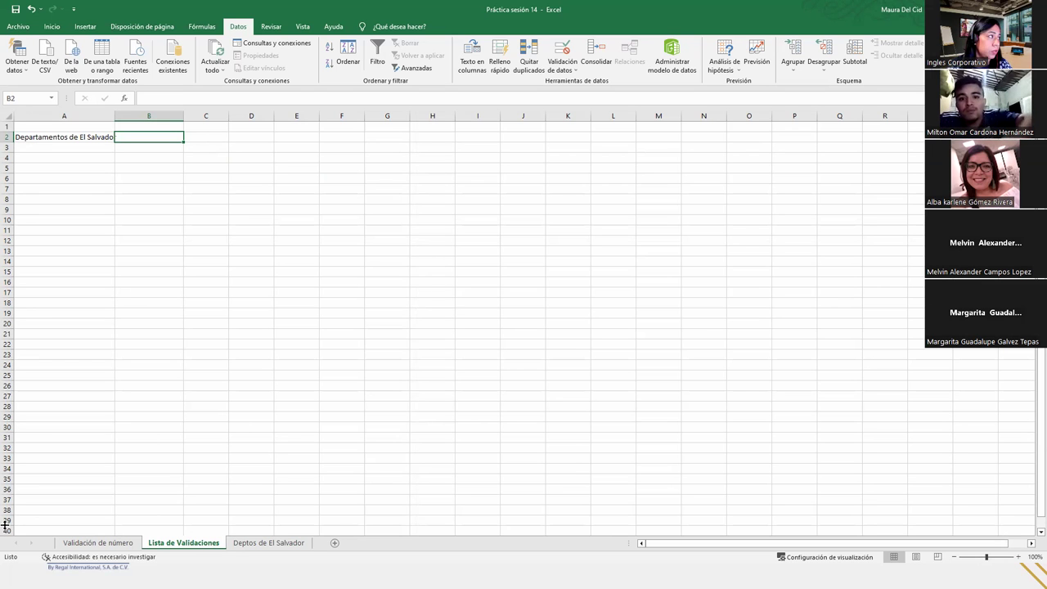
{"action": "left_click", "coordinate": [1018, 557]}
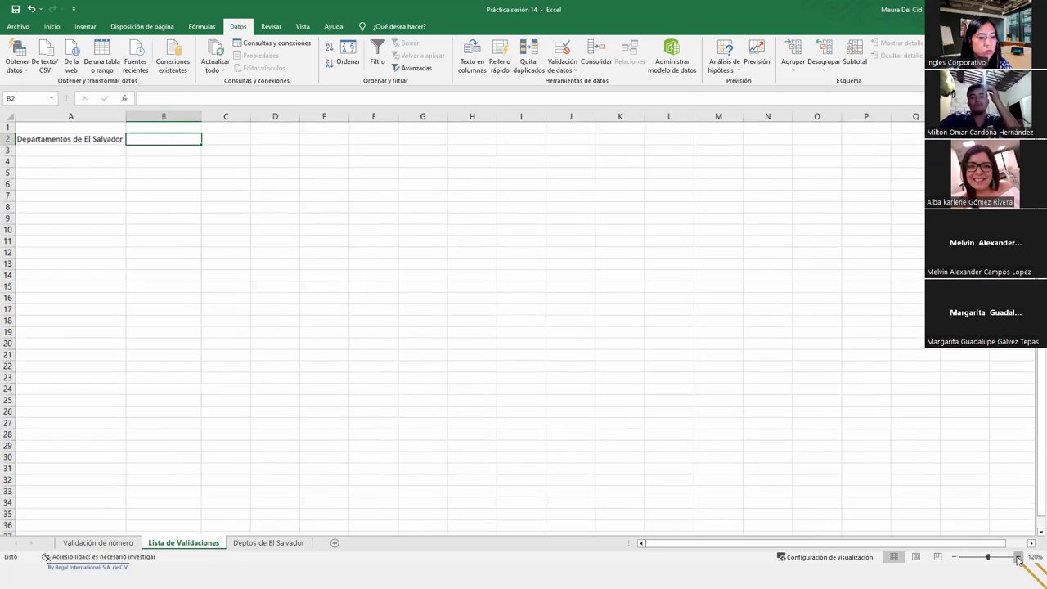
{"action": "left_click", "coordinate": [1018, 557]}
{"action": "left_click", "coordinate": [1018, 557]}
{"action": "left_click", "coordinate": [1018, 557]}
{"action": "left_click", "coordinate": [1018, 557]}
{"action": "left_click", "coordinate": [1018, 557]}
{"action": "left_click", "coordinate": [1018, 557]}
{"action": "left_click", "coordinate": [1018, 557]}
{"action": "left_click", "coordinate": [1018, 557]}
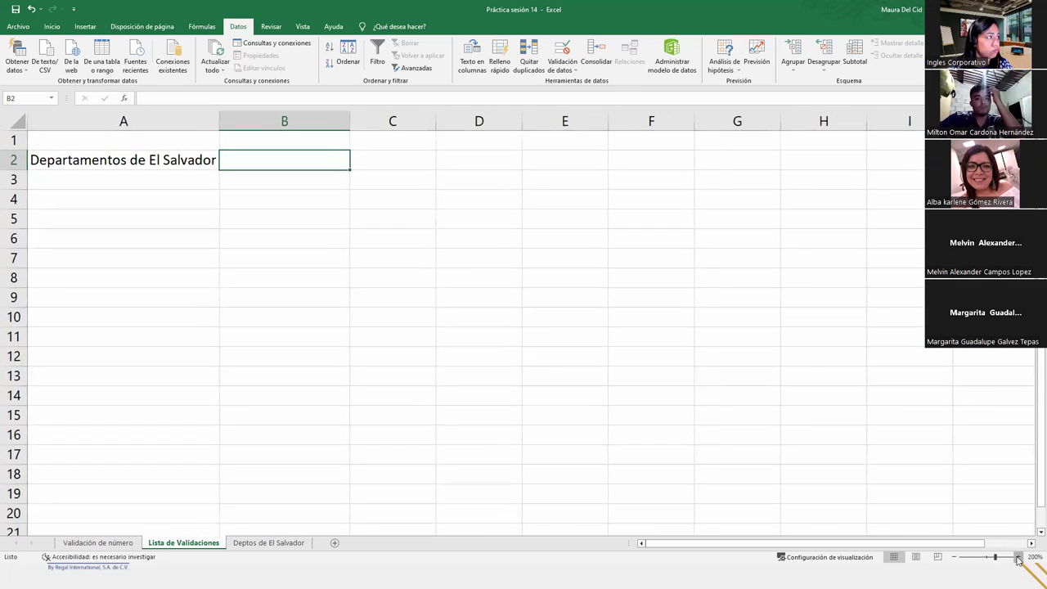
{"action": "left_click", "coordinate": [1019, 557]}
{"action": "left_click", "coordinate": [1019, 557]}
{"action": "left_click", "coordinate": [1018, 557]}
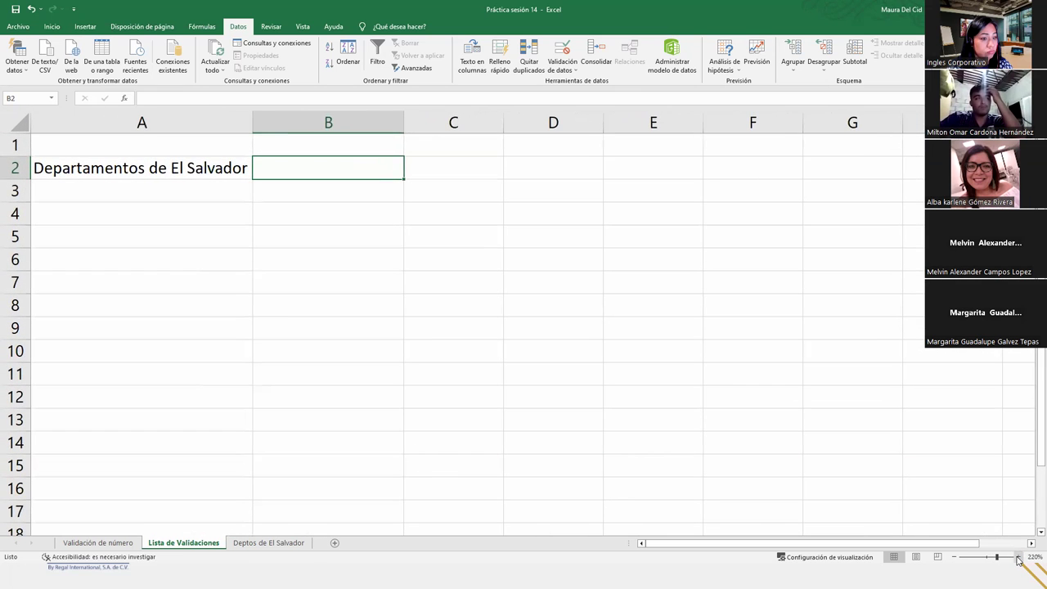
{"action": "left_click", "coordinate": [1018, 557]}
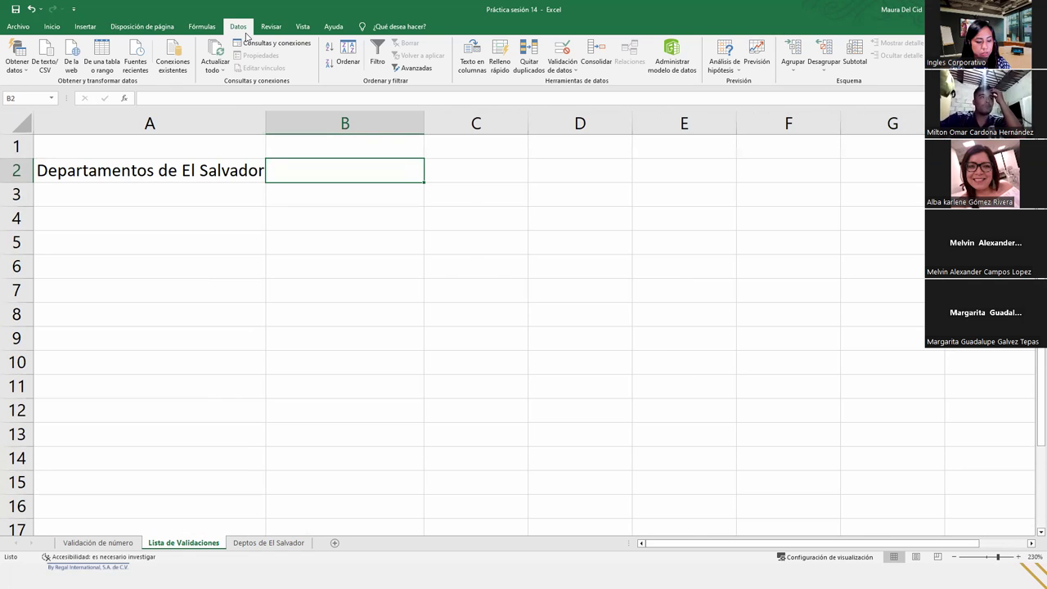
{"action": "left_click", "coordinate": [571, 68]}
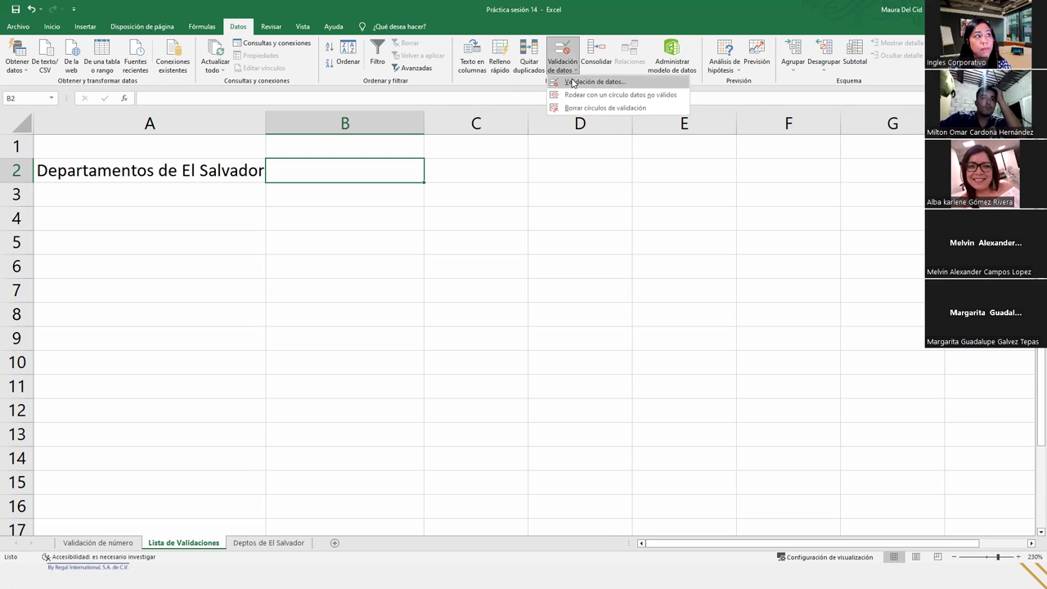
{"action": "left_click", "coordinate": [574, 82]}
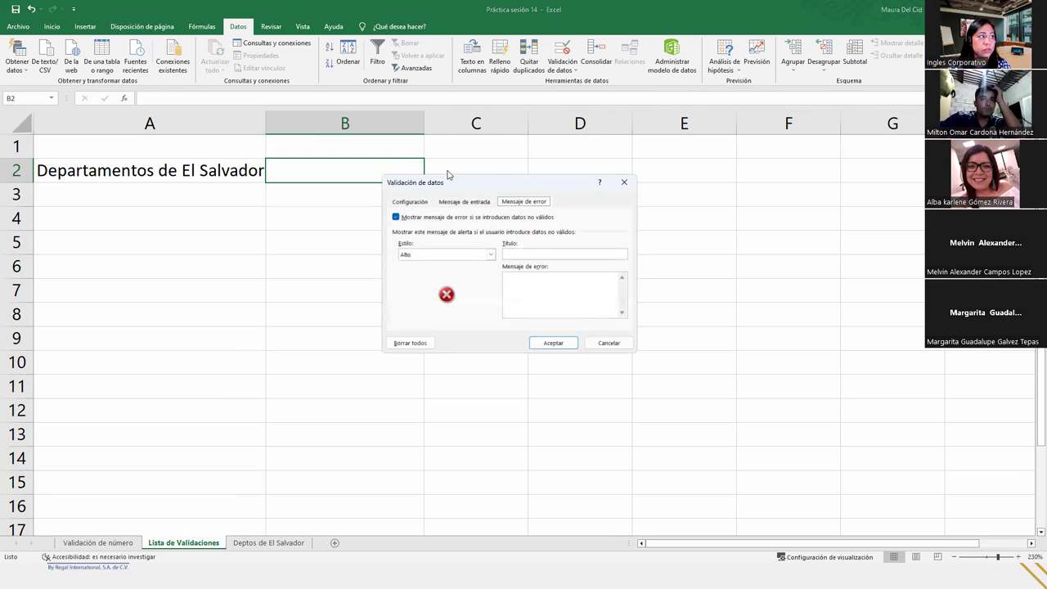
{"action": "left_click", "coordinate": [419, 205]}
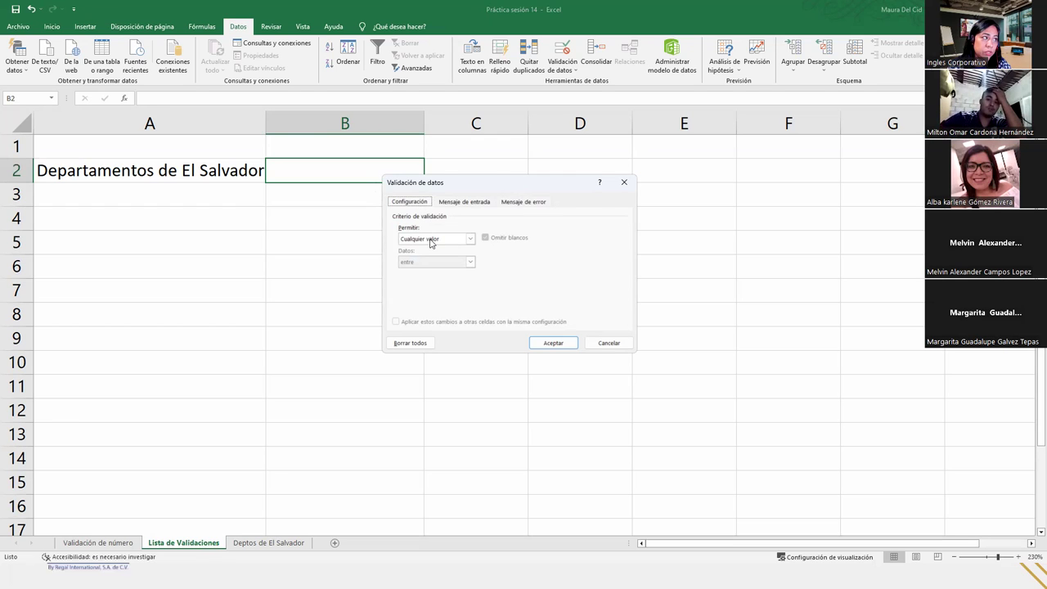
{"action": "left_click", "coordinate": [432, 239]}
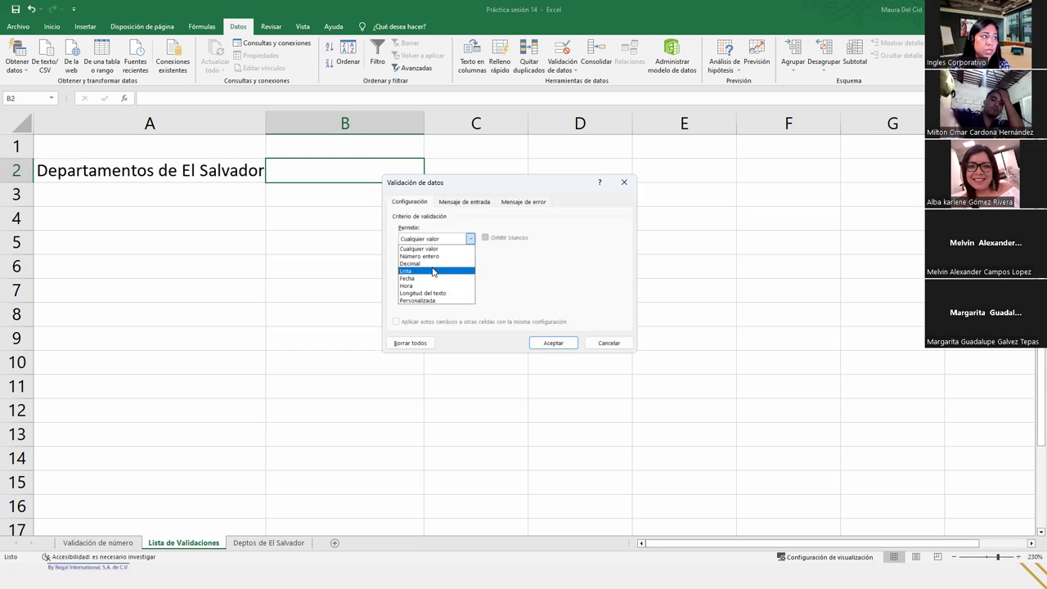
{"action": "left_click", "coordinate": [434, 270]}
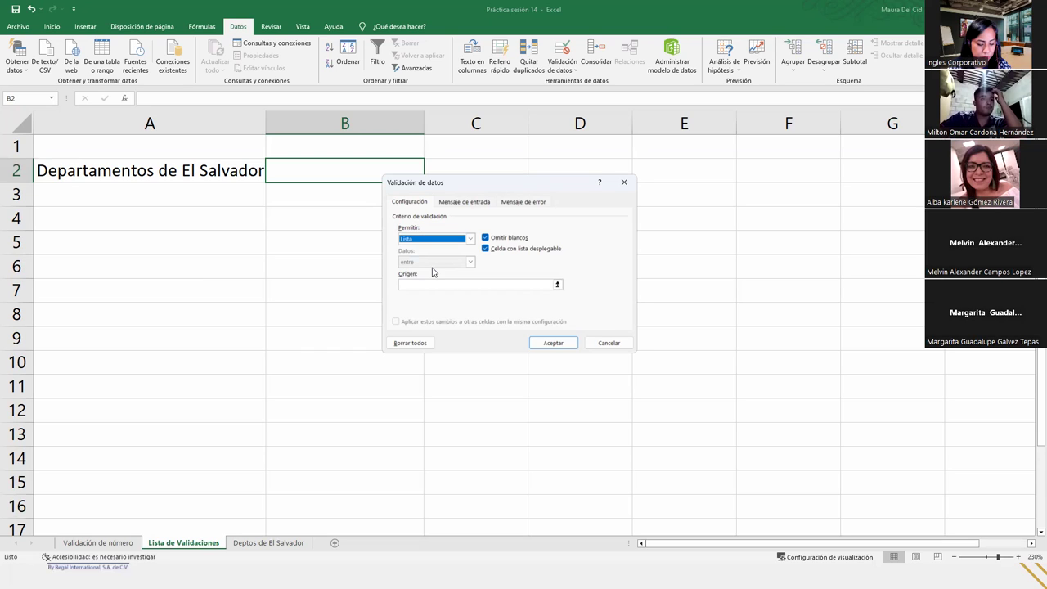
{"action": "left_click", "coordinate": [471, 240]}
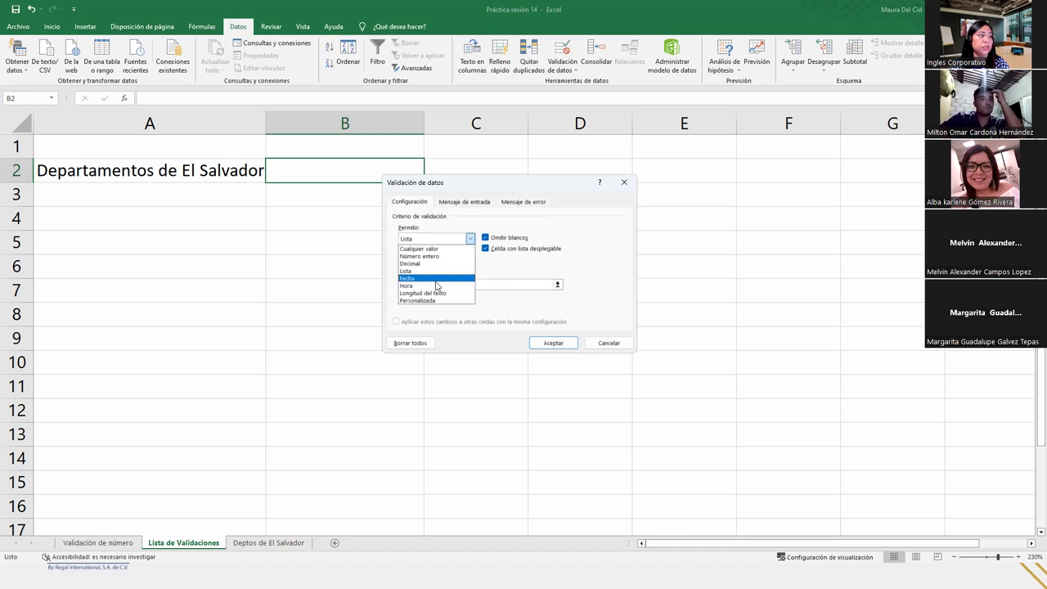
{"action": "left_click", "coordinate": [432, 271]}
{"action": "left_click", "coordinate": [424, 283]}
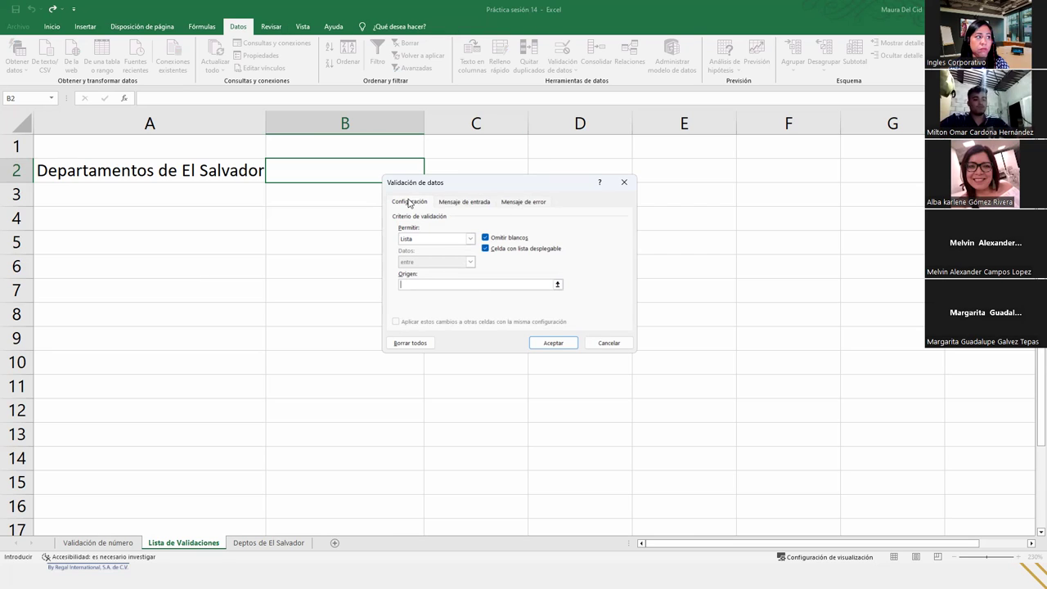
{"action": "left_click", "coordinate": [469, 239]}
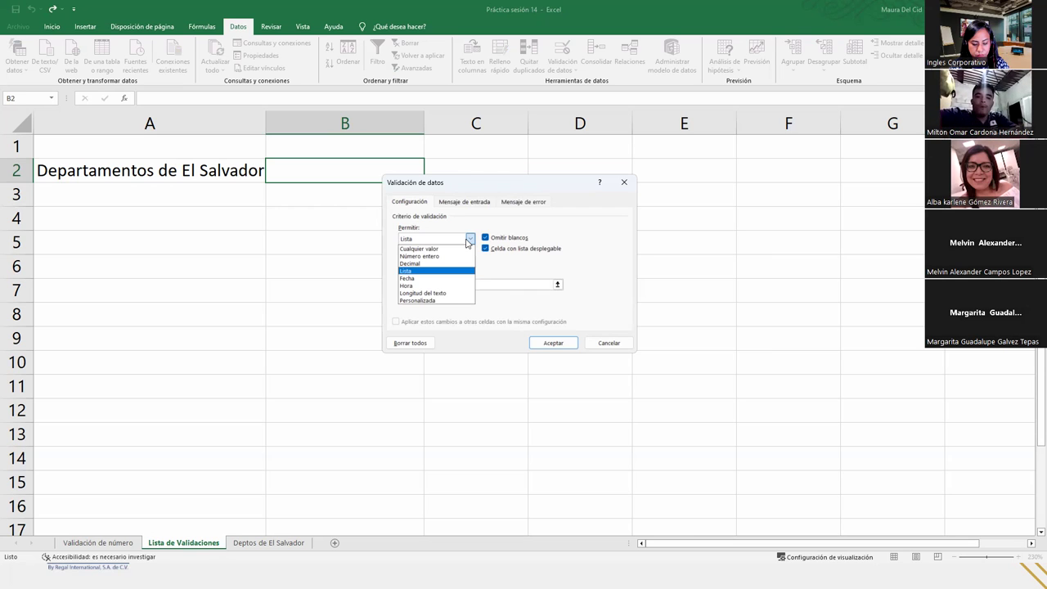
{"action": "left_click", "coordinate": [622, 181]}
{"action": "left_click", "coordinate": [621, 181]}
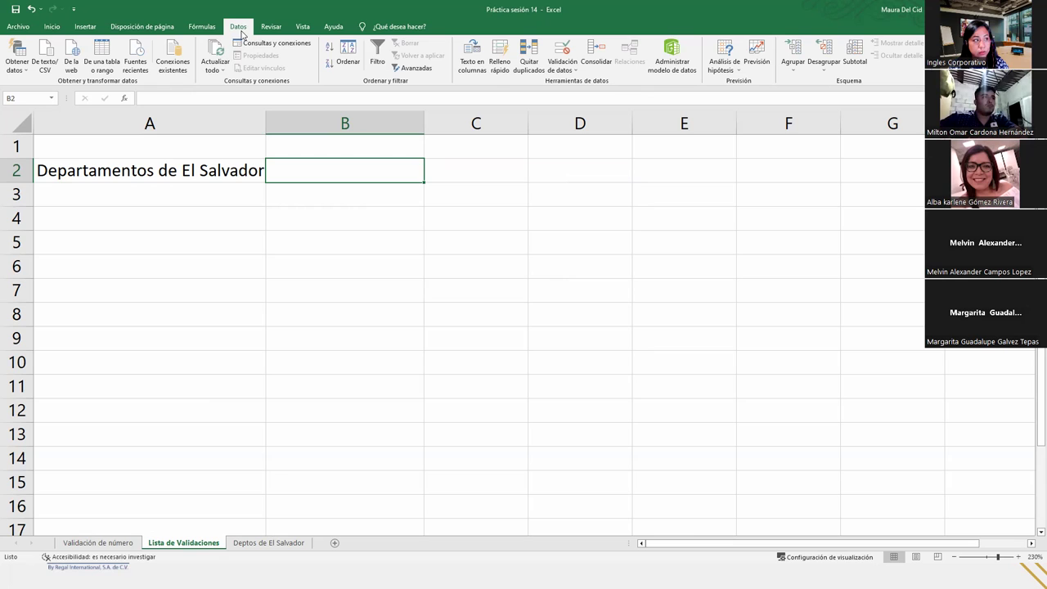
Step: Start a data validation rule for cell B2 of Lista de Validaciones that allows a Lista
{"action": "left_click", "coordinate": [564, 68]}
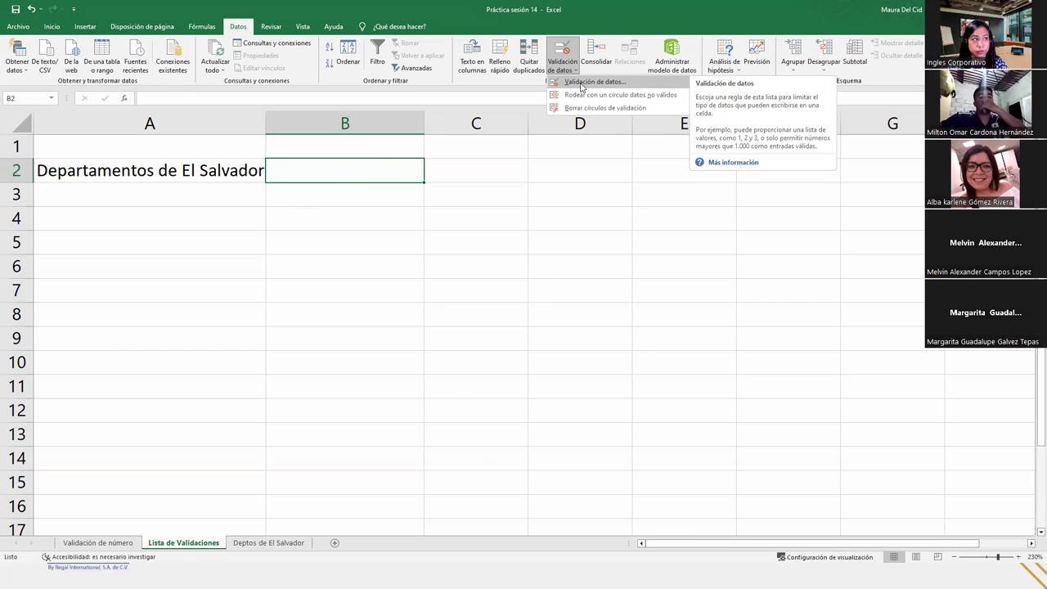
{"action": "left_click", "coordinate": [582, 84]}
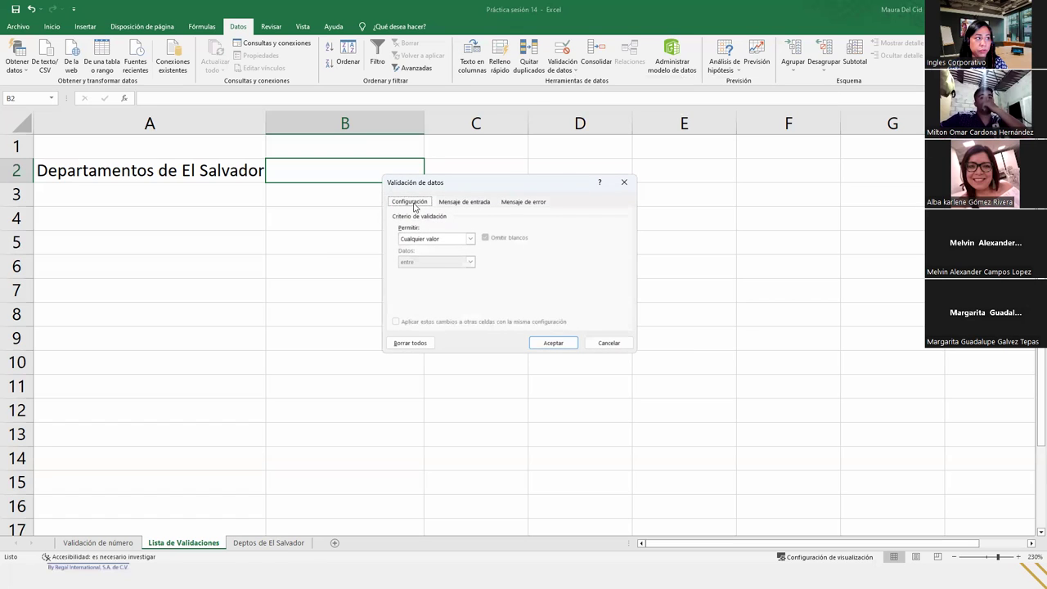
{"action": "left_click", "coordinate": [470, 239]}
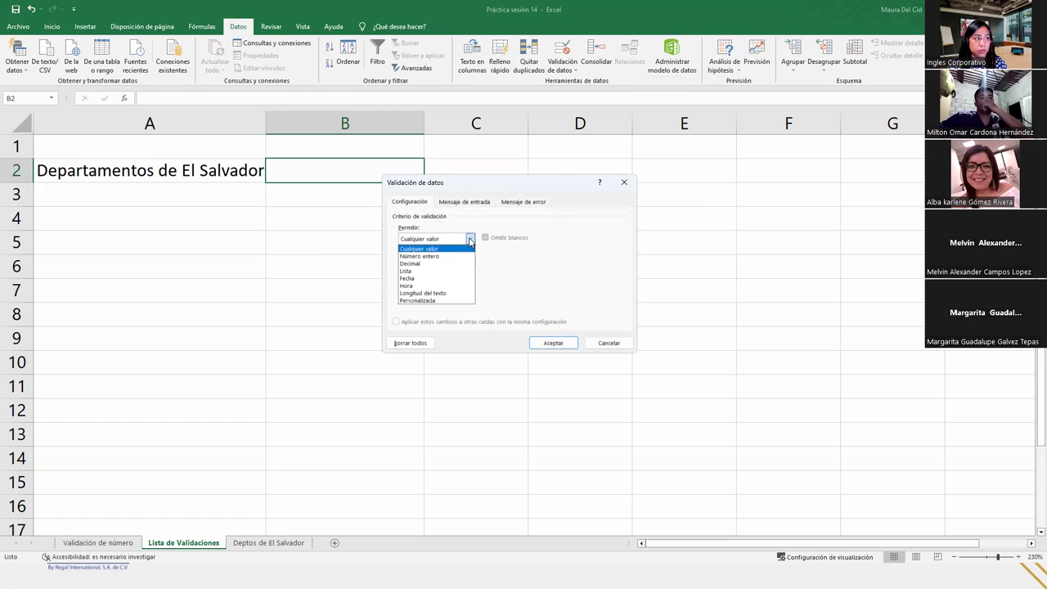
{"action": "left_click", "coordinate": [423, 272]}
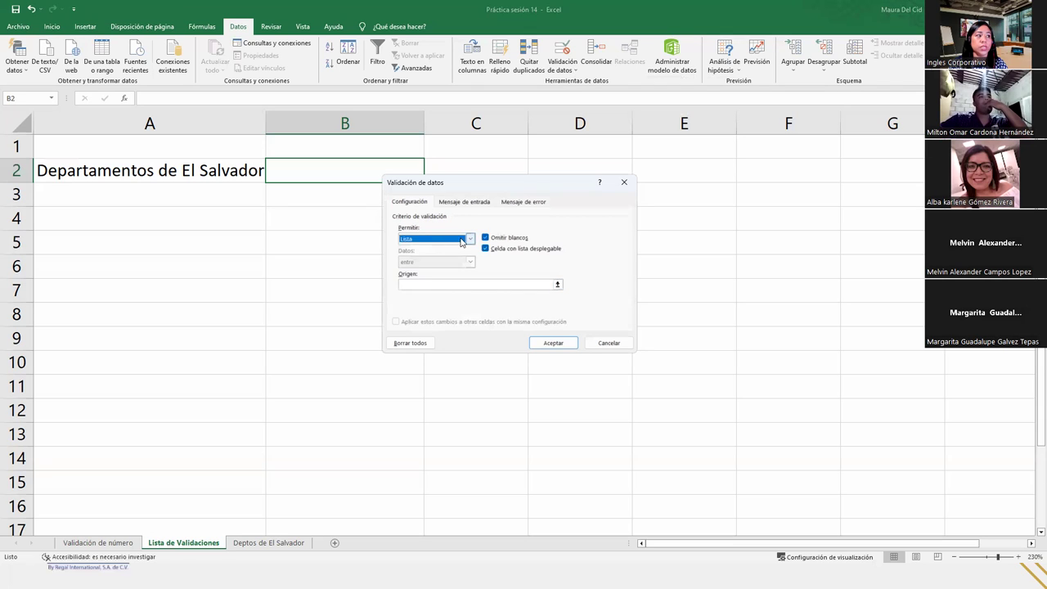
{"action": "left_click", "coordinate": [470, 238]}
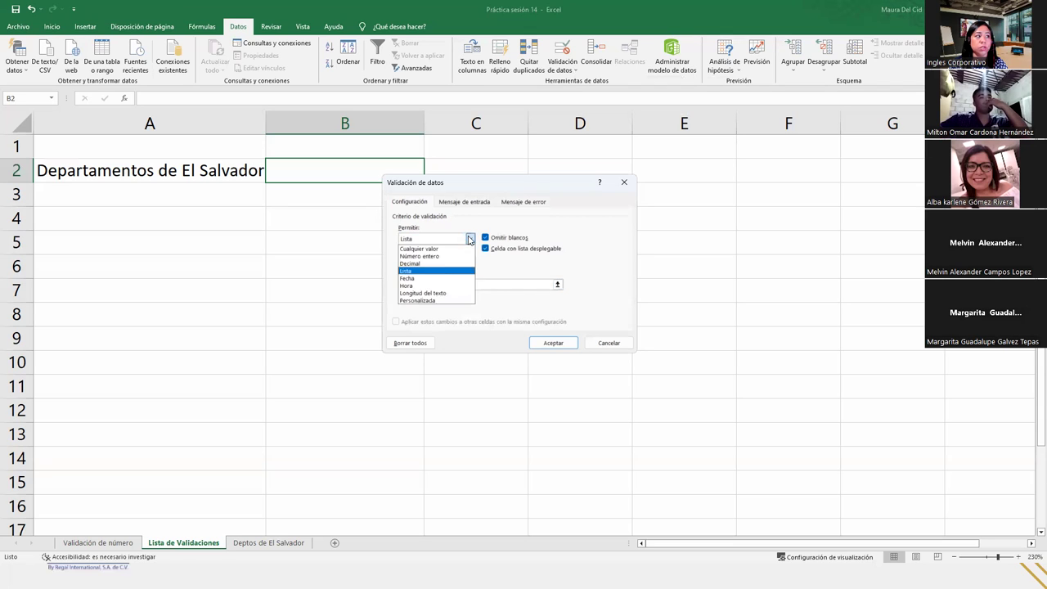
{"action": "left_click", "coordinate": [446, 272]}
{"action": "left_click", "coordinate": [443, 284]}
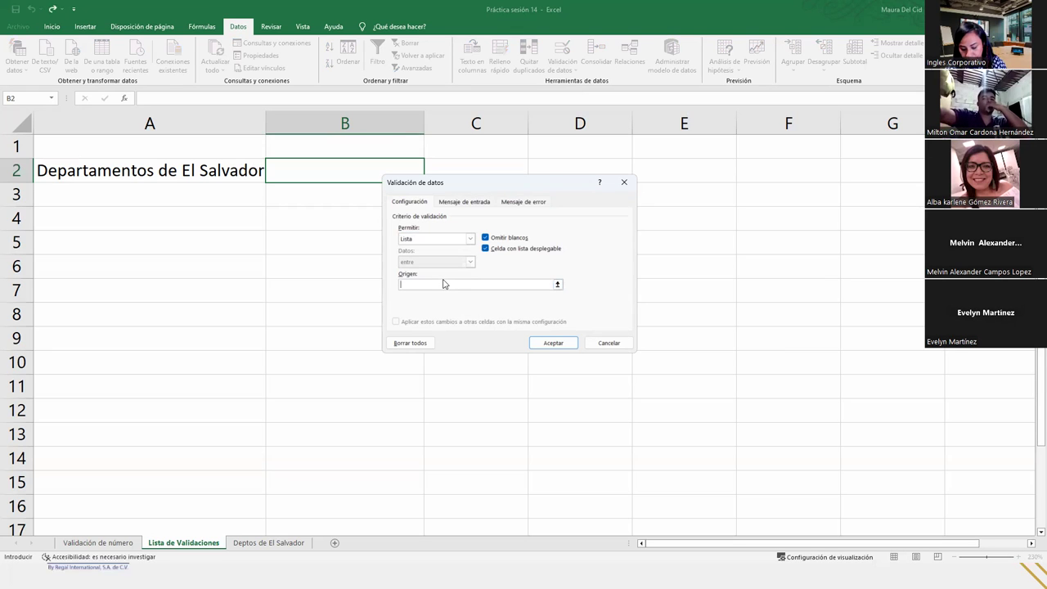
{"action": "type", "text": "Ahuach"}
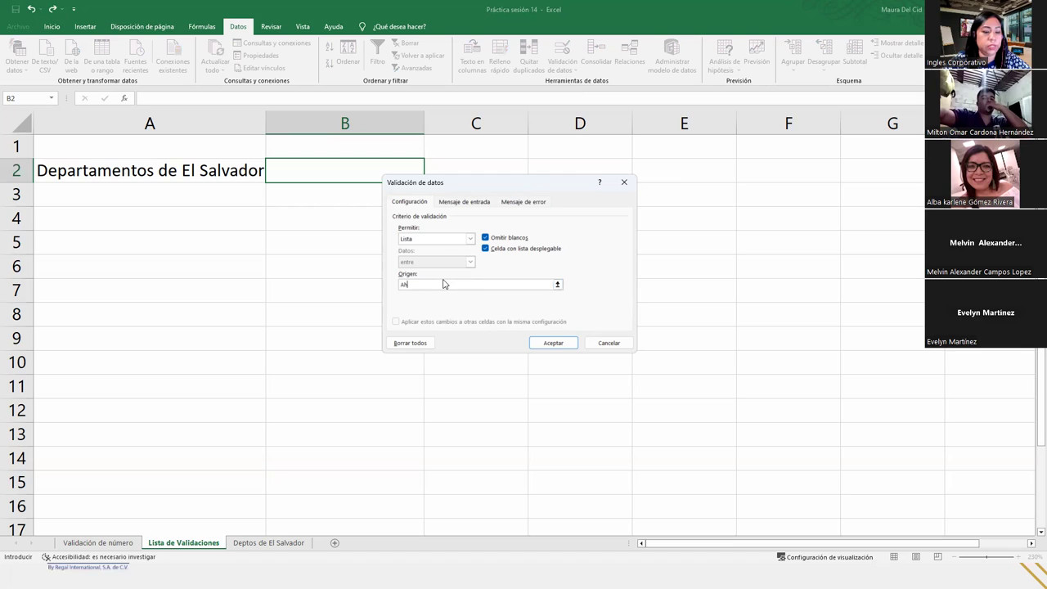
{"action": "key", "text": "BackSpace"}
{"action": "key", "text": "BackSpace"}
{"action": "type", "text": "chapan,"}
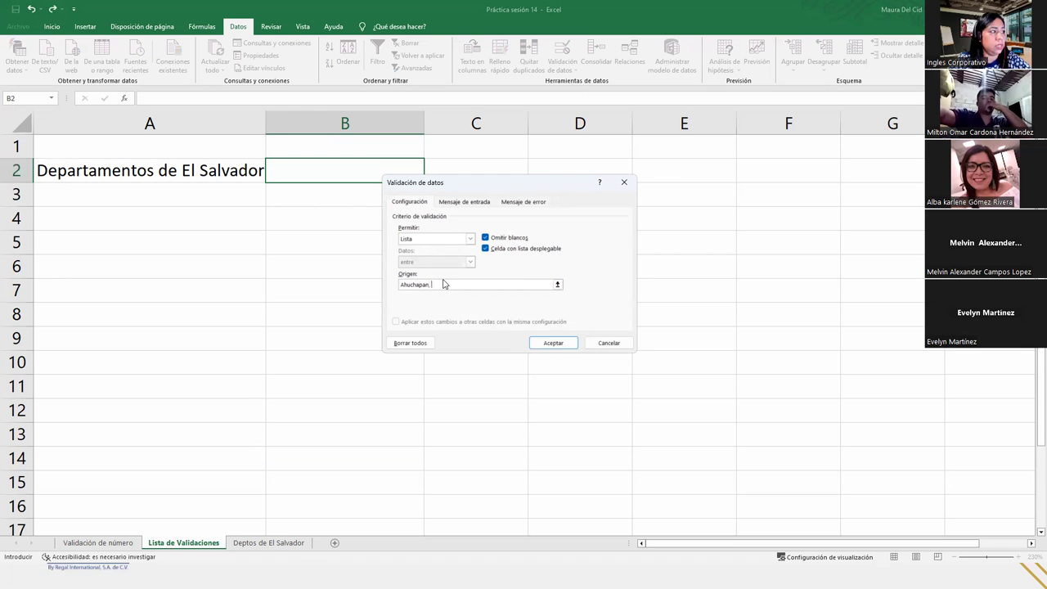
{"action": "key", "text": "BackSpace"}
{"action": "key", "text": "BackSpace"}
{"action": "key", "text": "BackSpace"}
{"action": "key", "text": "BackSpace"}
{"action": "key", "text": "BackSpace"}
{"action": "key", "text": "BackSpace"}
{"action": "key", "text": "BackSpace"}
{"action": "key", "text": "BackSpace"}
{"action": "key", "text": "BackSpace"}
{"action": "key", "text": "BackSpace"}
{"action": "key", "text": "BackSpace"}
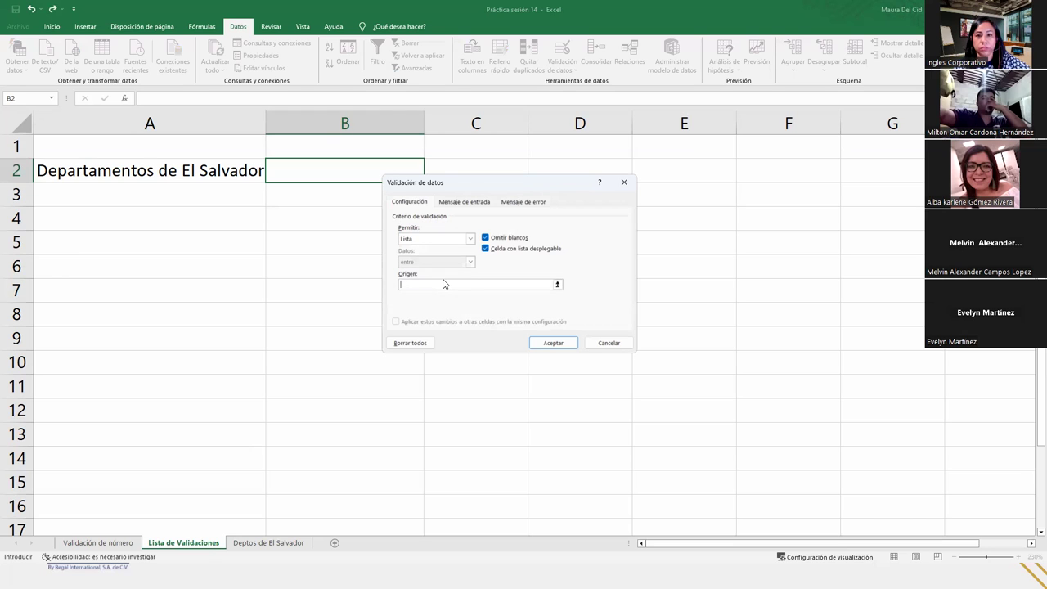
Step: Set the list's source to B2:B15 of the Deptos de El Salvador sheet and apply the validation
{"action": "left_click", "coordinate": [558, 284]}
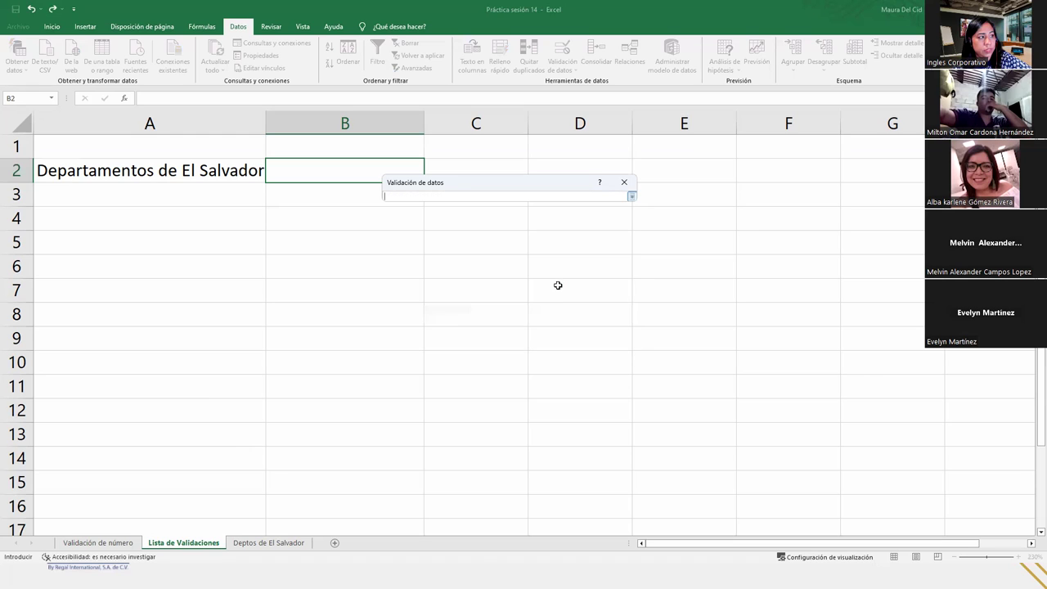
{"action": "left_click", "coordinate": [265, 544]}
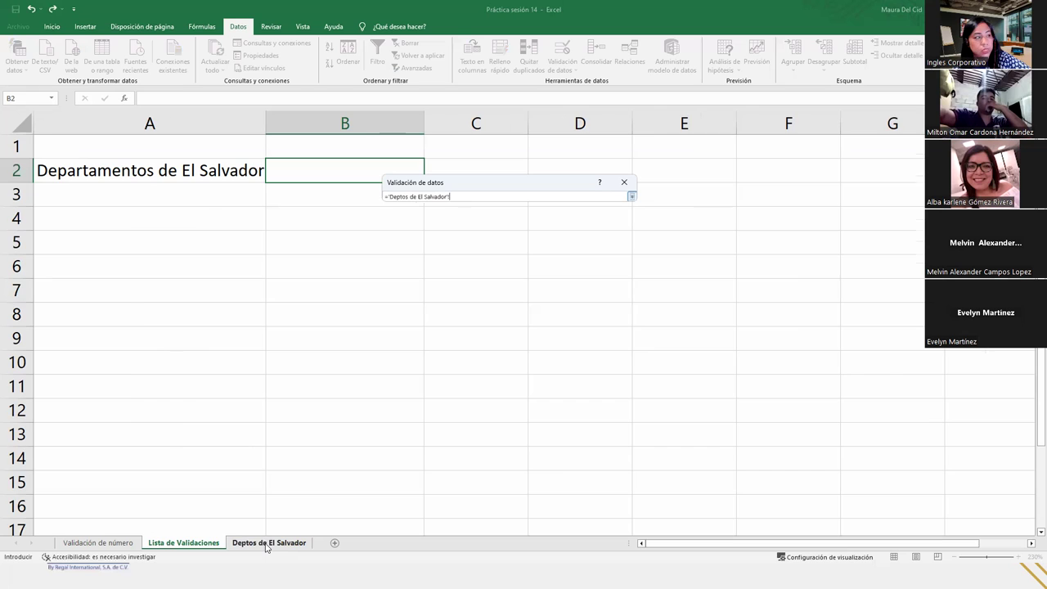
{"action": "left_click_drag", "start_coordinate": [175, 164], "coordinate": [189, 449]}
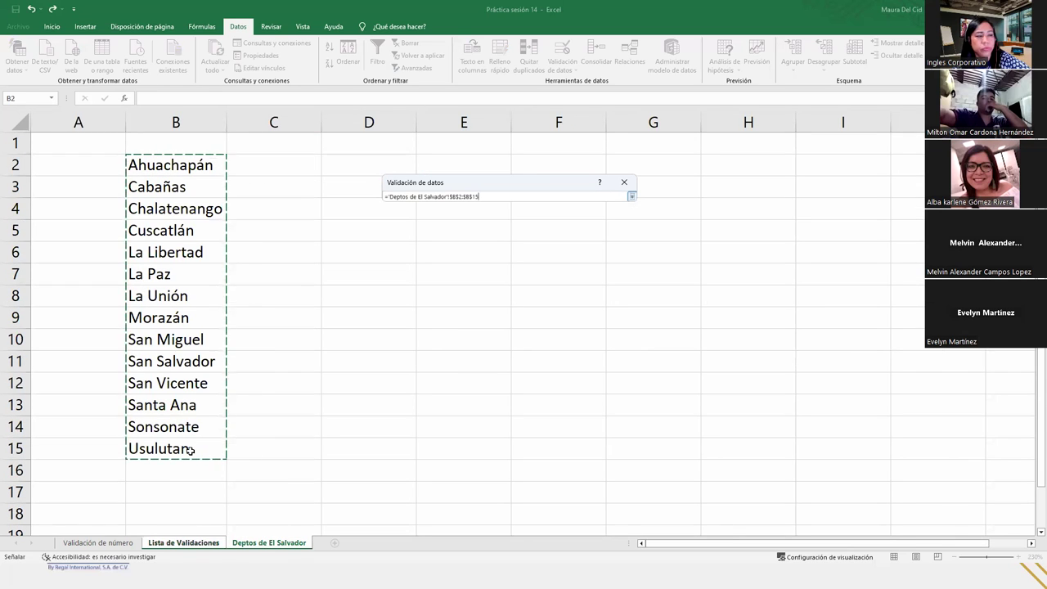
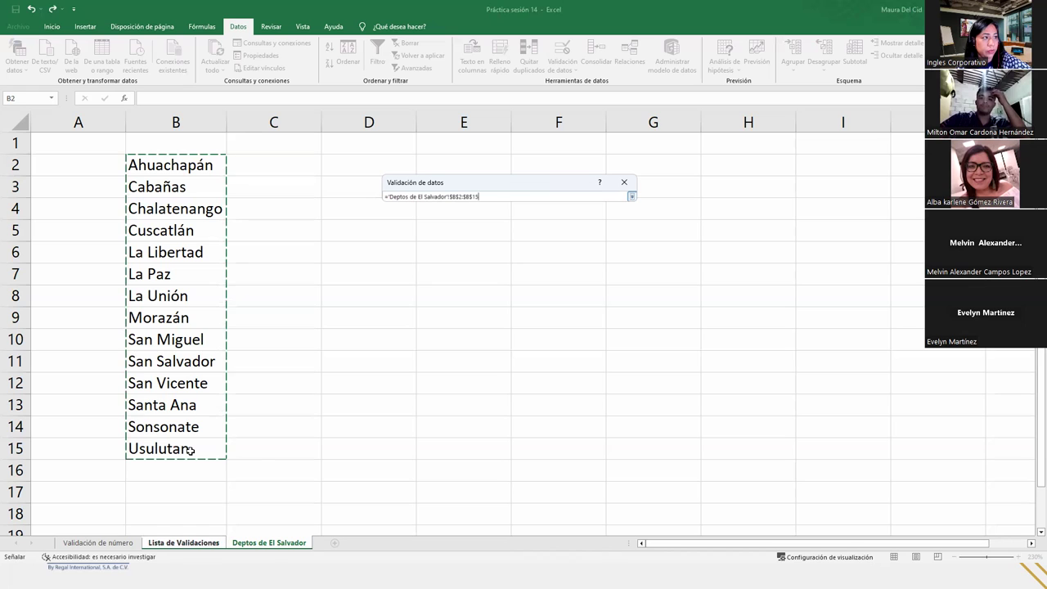
{"action": "left_click", "coordinate": [632, 198]}
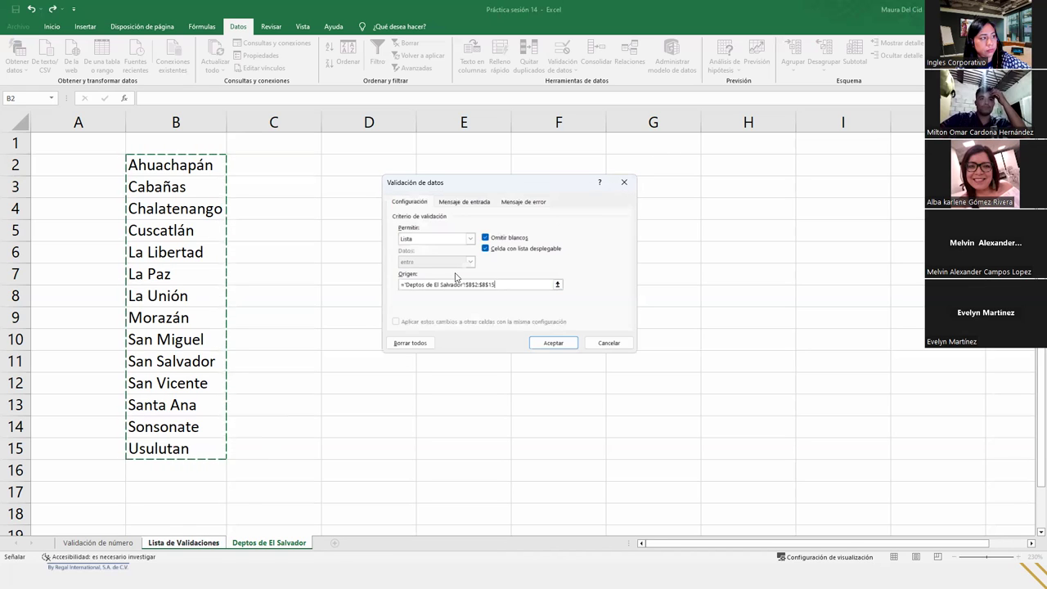
{"action": "left_click", "coordinate": [554, 344]}
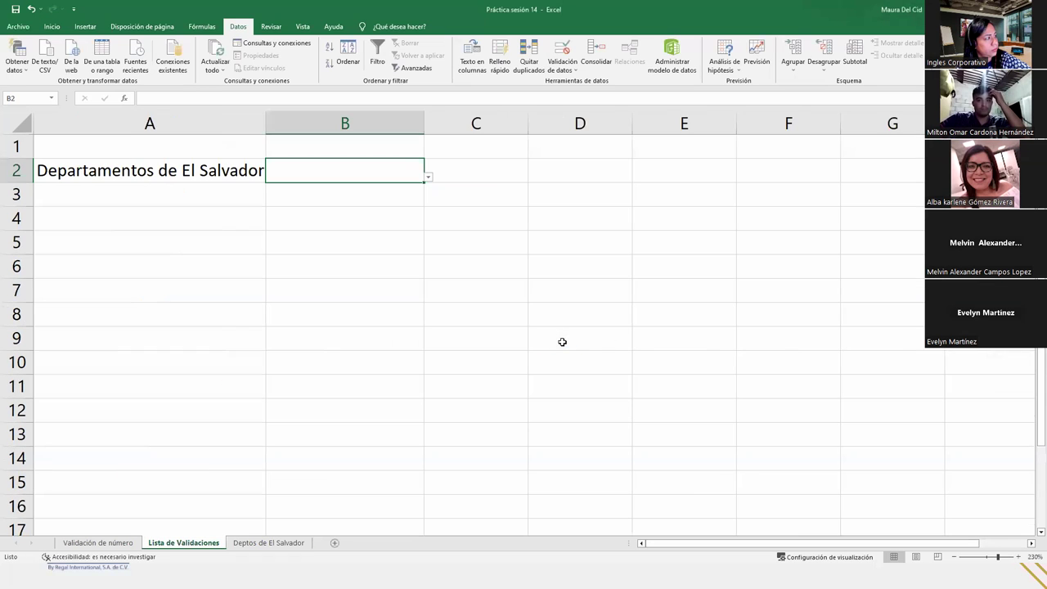
Step: Look through the departments in B2's drop-down list and choose La Libertad
{"action": "left_click", "coordinate": [427, 177]}
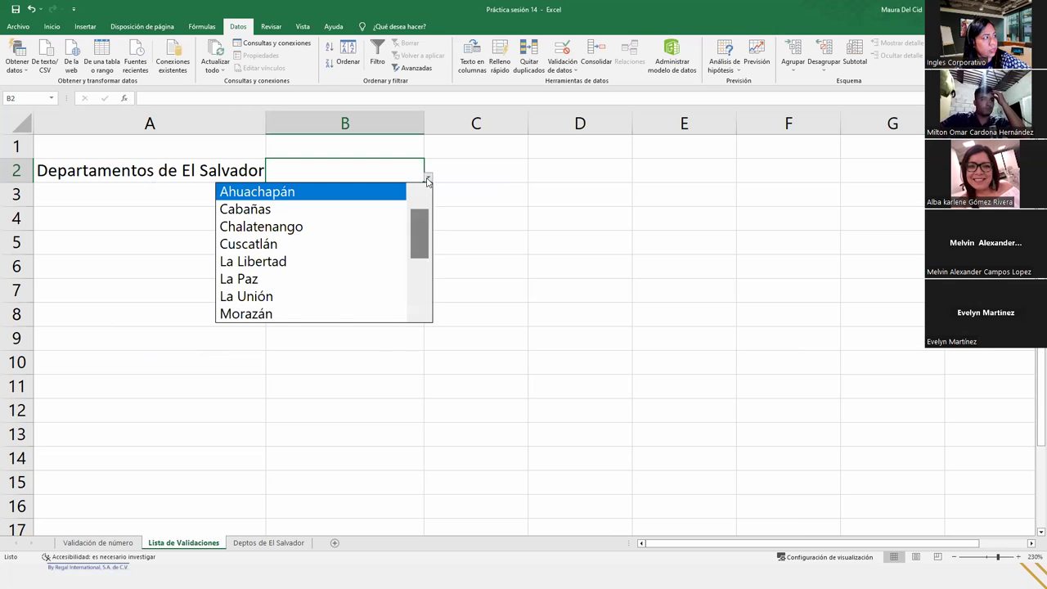
{"action": "left_click_drag", "start_coordinate": [419, 224], "coordinate": [429, 304]}
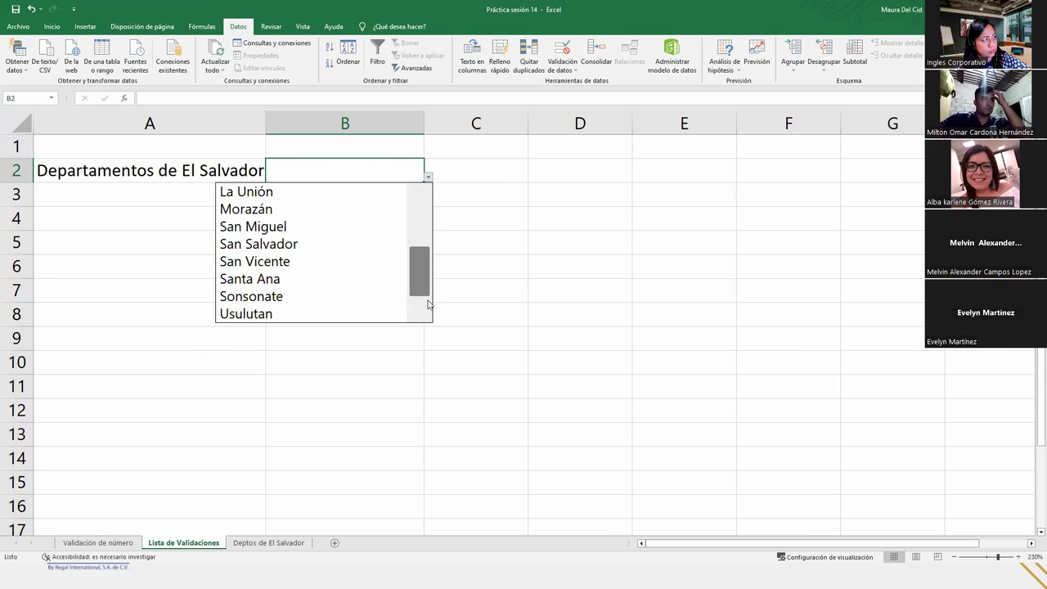
{"action": "scroll", "coordinate": [424, 212], "scroll_direction": "up", "scroll_amount": 3}
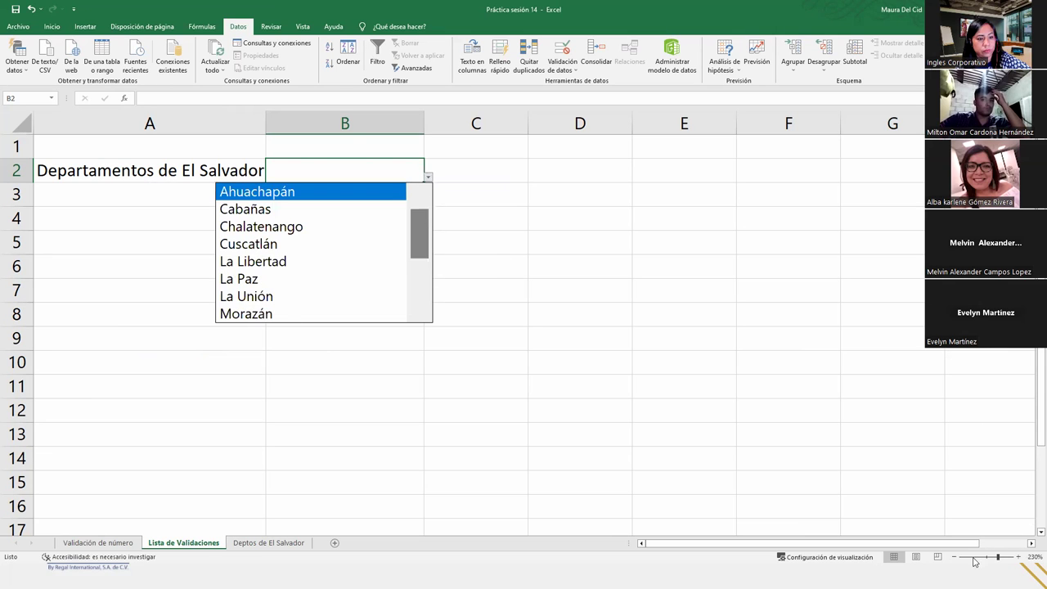
{"action": "left_click", "coordinate": [952, 560]}
{"action": "left_click", "coordinate": [954, 559]}
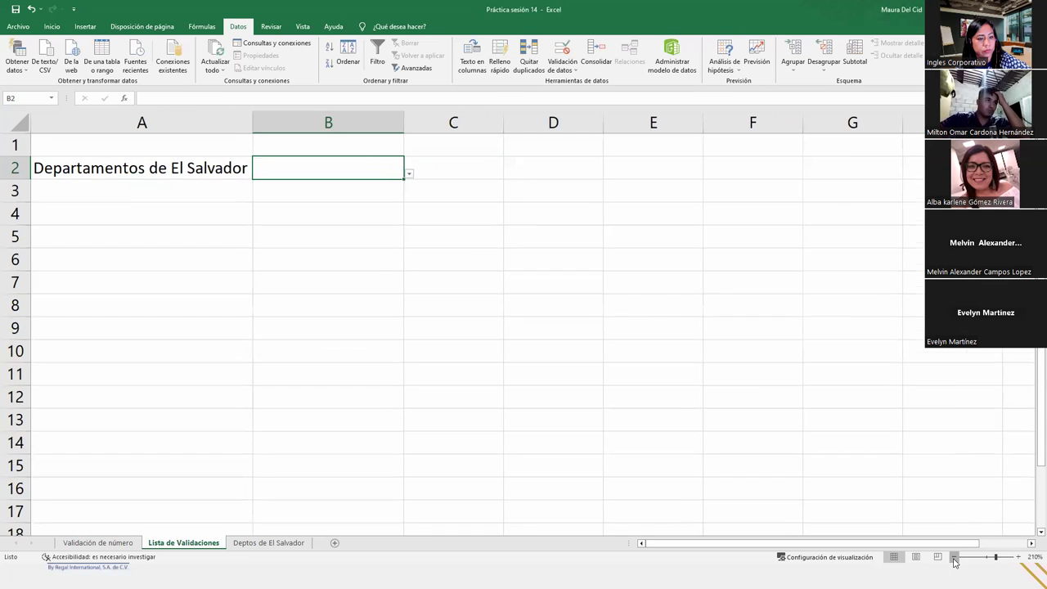
{"action": "left_click", "coordinate": [954, 559]}
{"action": "left_click", "coordinate": [954, 559]}
{"action": "left_click", "coordinate": [953, 560]}
{"action": "left_click", "coordinate": [954, 559]}
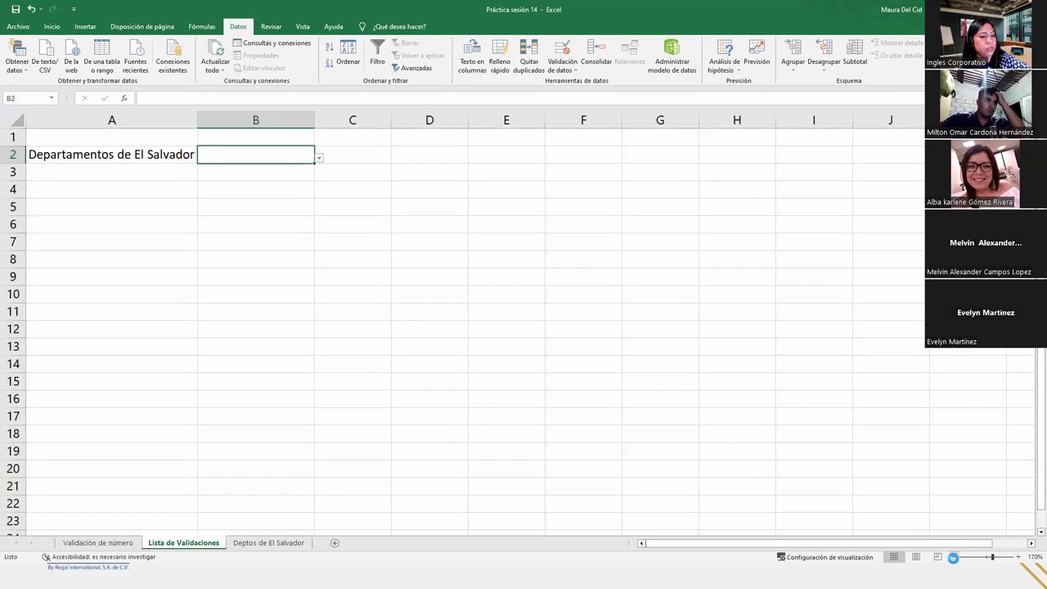
{"action": "left_click", "coordinate": [954, 559]}
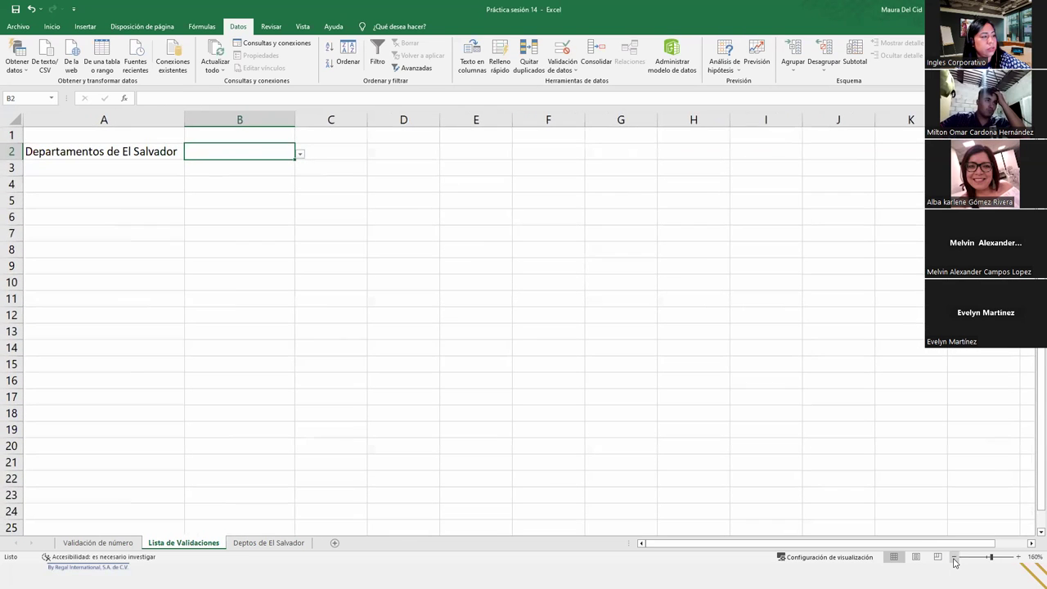
{"action": "left_click", "coordinate": [300, 154]}
{"action": "left_click", "coordinate": [232, 214]}
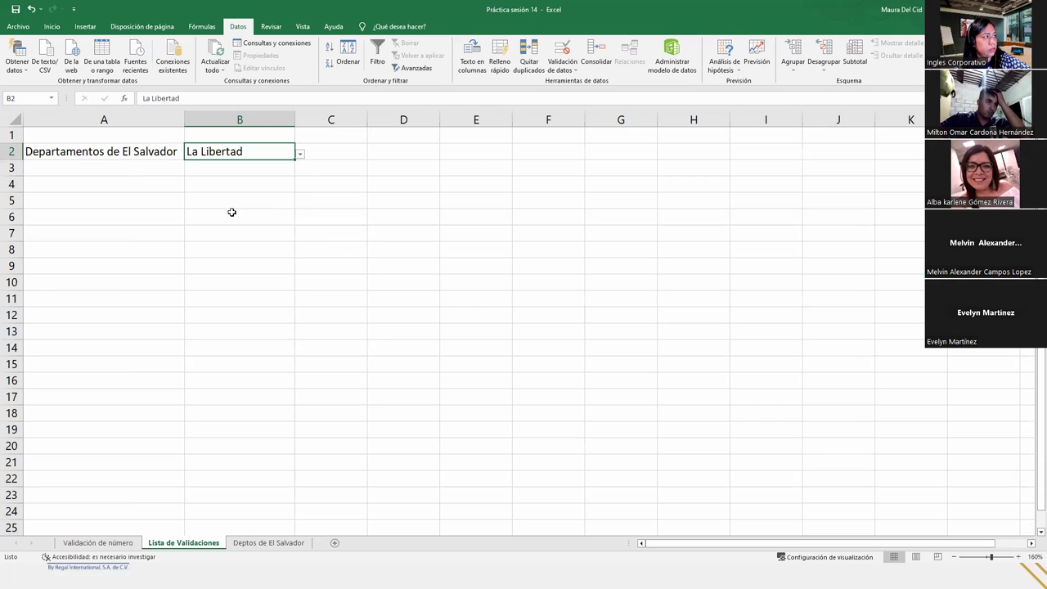
Step: Zoom the sheet to 200% and change the department in B2 to La Unión from its drop-down list
{"action": "left_click", "coordinate": [1018, 557]}
{"action": "left_click", "coordinate": [1019, 557]}
{"action": "left_click", "coordinate": [1018, 557]}
{"action": "left_click", "coordinate": [1018, 557]}
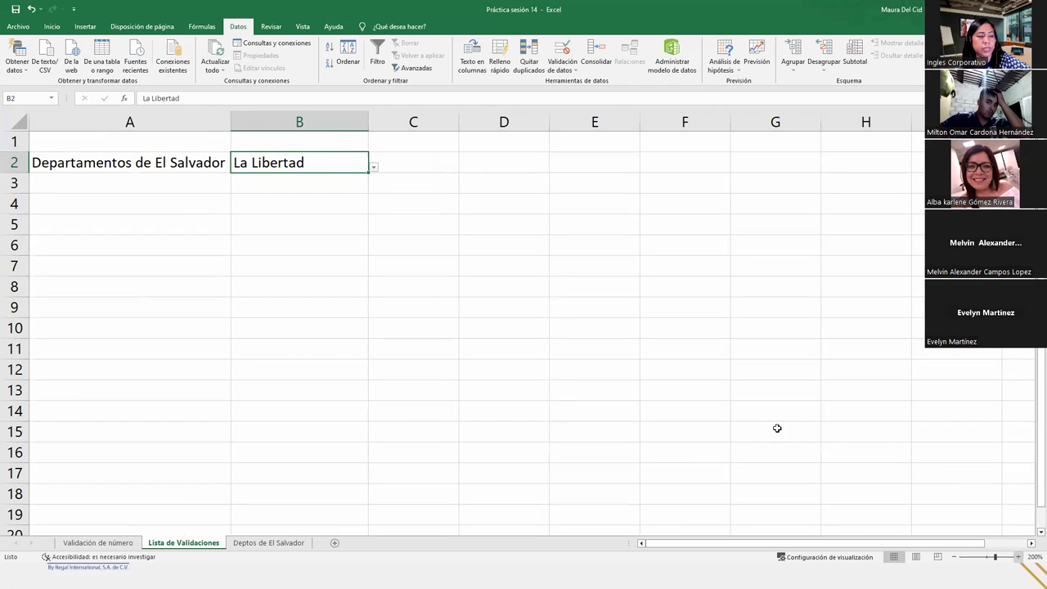
{"action": "left_click", "coordinate": [374, 166]}
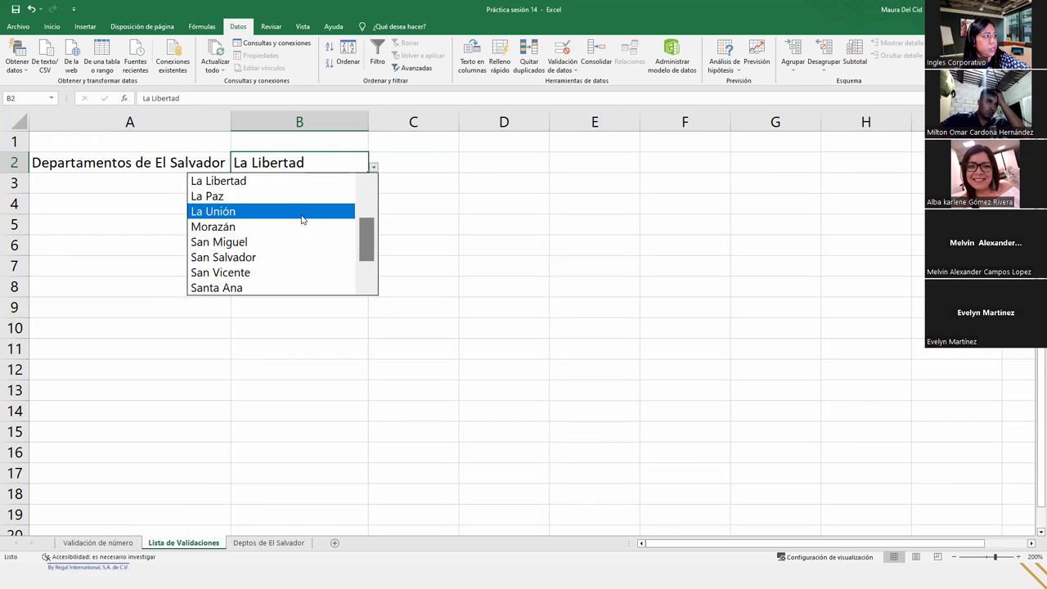
{"action": "left_click", "coordinate": [302, 214]}
Step: Change the department in B2 to Cabañas from its drop-down list
{"action": "left_click", "coordinate": [373, 167]}
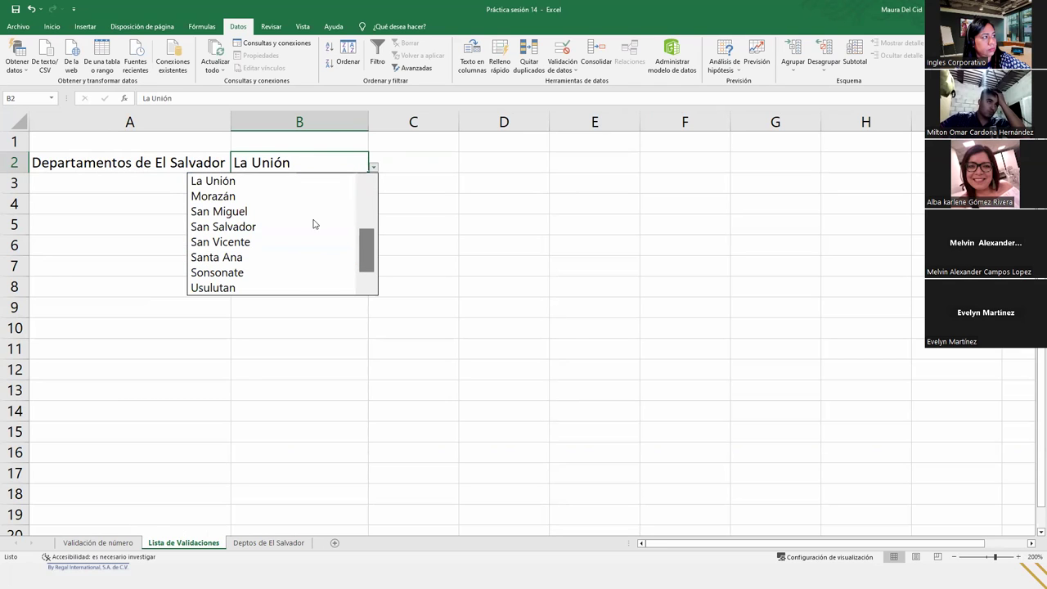
{"action": "scroll", "coordinate": [368, 229], "scroll_direction": "up", "scroll_amount": 2}
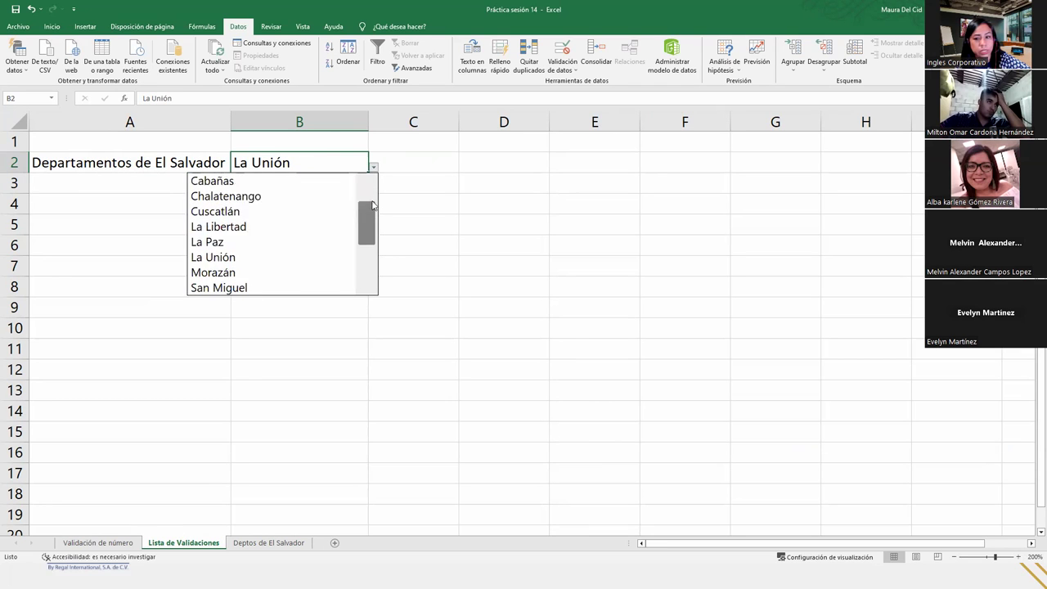
{"action": "left_click", "coordinate": [237, 196]}
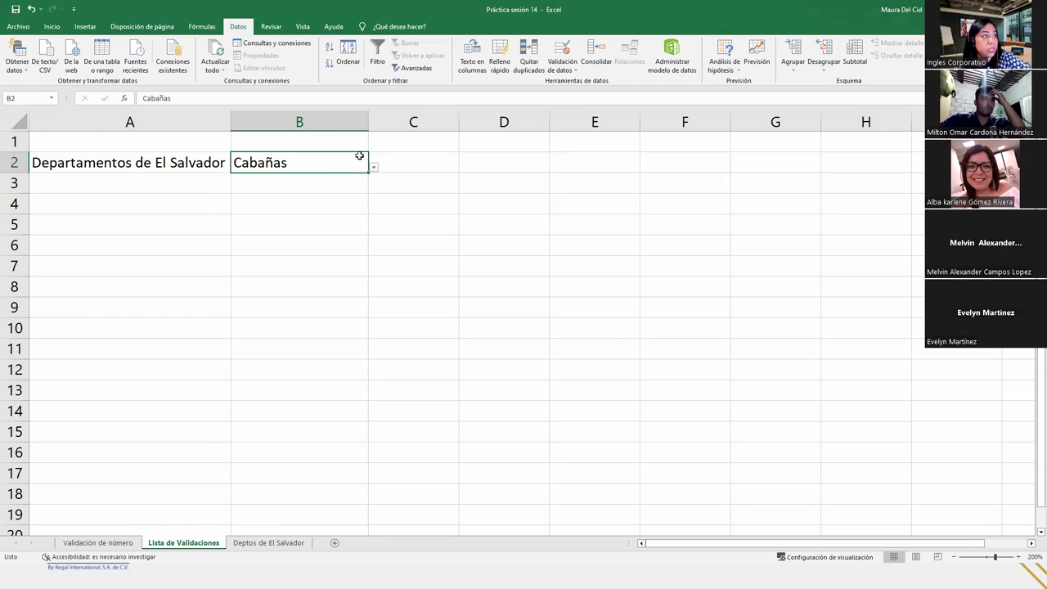
Step: Hide the Deptos de El Salvador sheet that holds the source list
{"action": "left_click", "coordinate": [276, 544]}
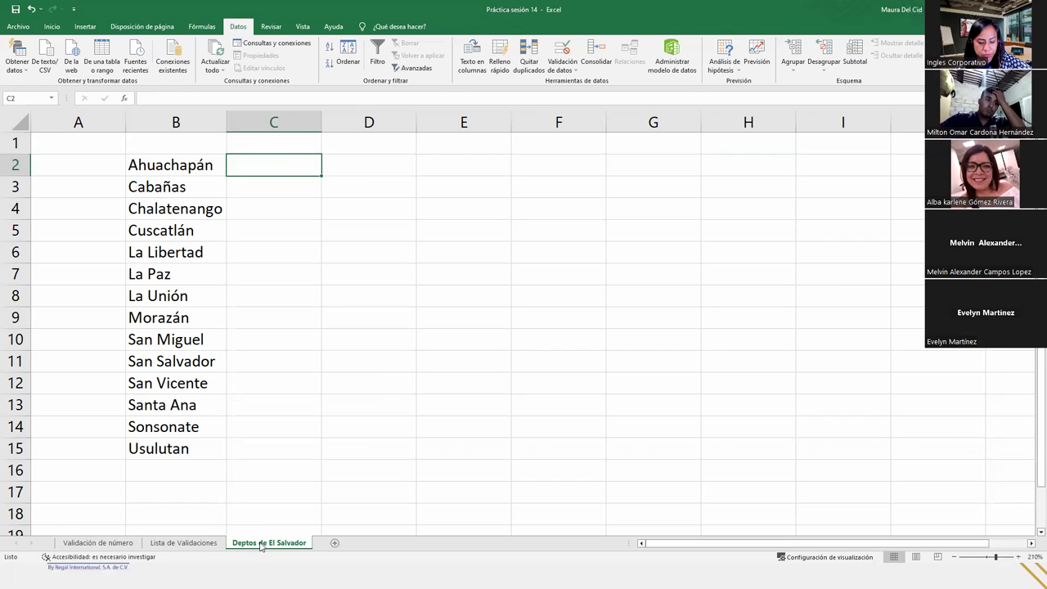
{"action": "right_click", "coordinate": [260, 543]}
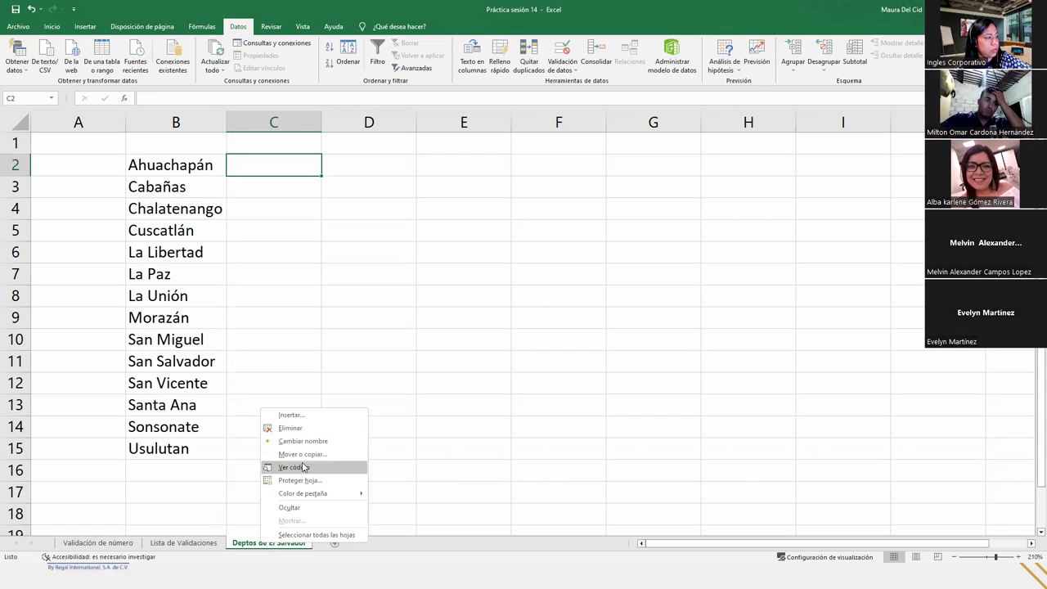
{"action": "left_click", "coordinate": [290, 507]}
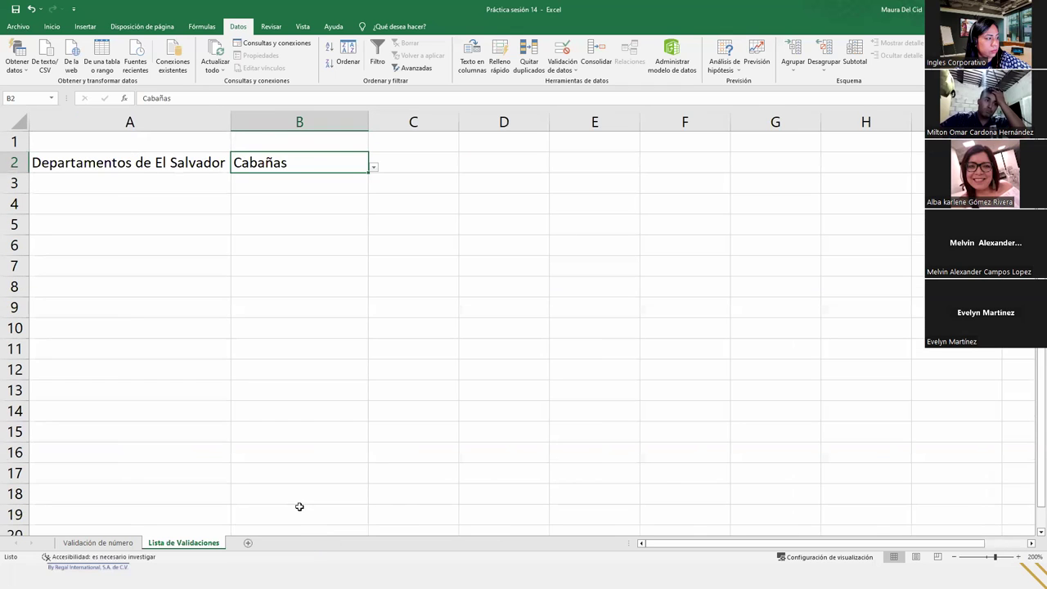
Step: Test B2's drop-down list by choosing La Unión and replacing it with Chalatenango, leaving B2 selected
{"action": "left_click", "coordinate": [373, 168]}
{"action": "left_click", "coordinate": [281, 255]}
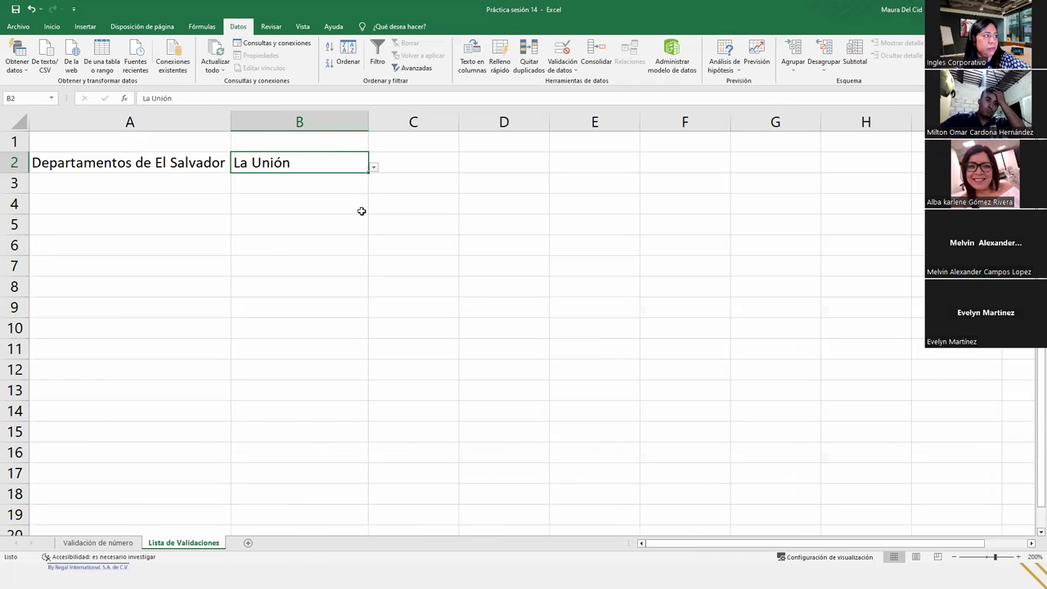
{"action": "left_click", "coordinate": [373, 167]}
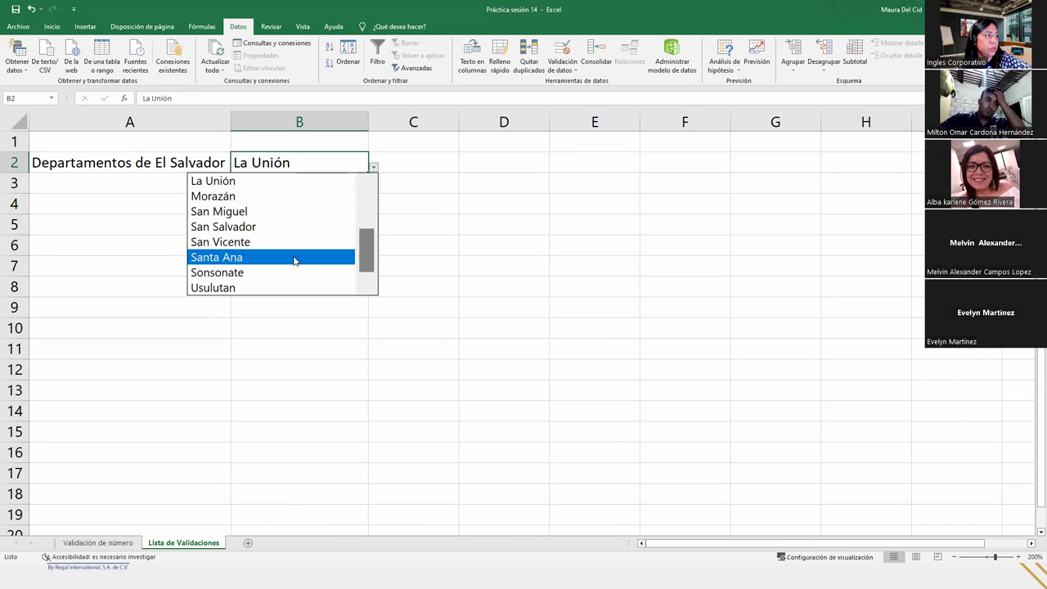
{"action": "left_click_drag", "start_coordinate": [368, 236], "coordinate": [380, 181]}
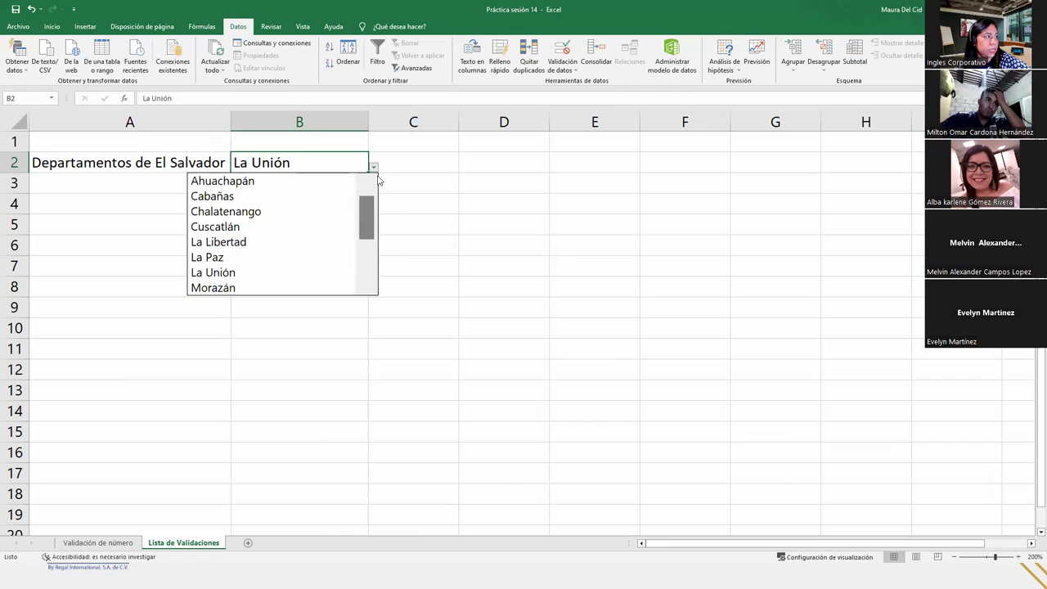
{"action": "left_click", "coordinate": [265, 212]}
{"action": "left_click", "coordinate": [282, 187]}
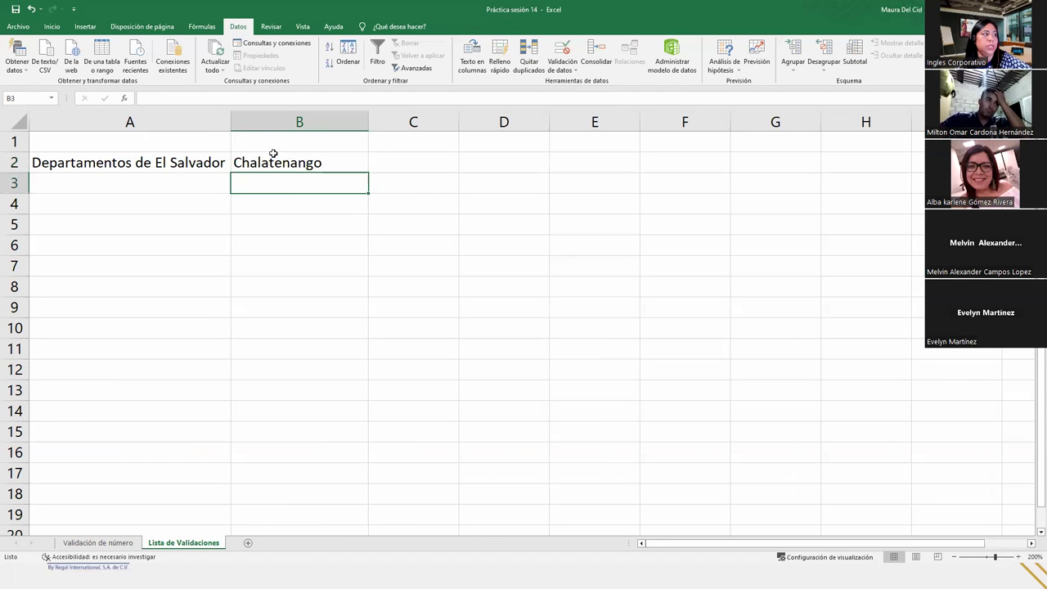
{"action": "left_click", "coordinate": [295, 162]}
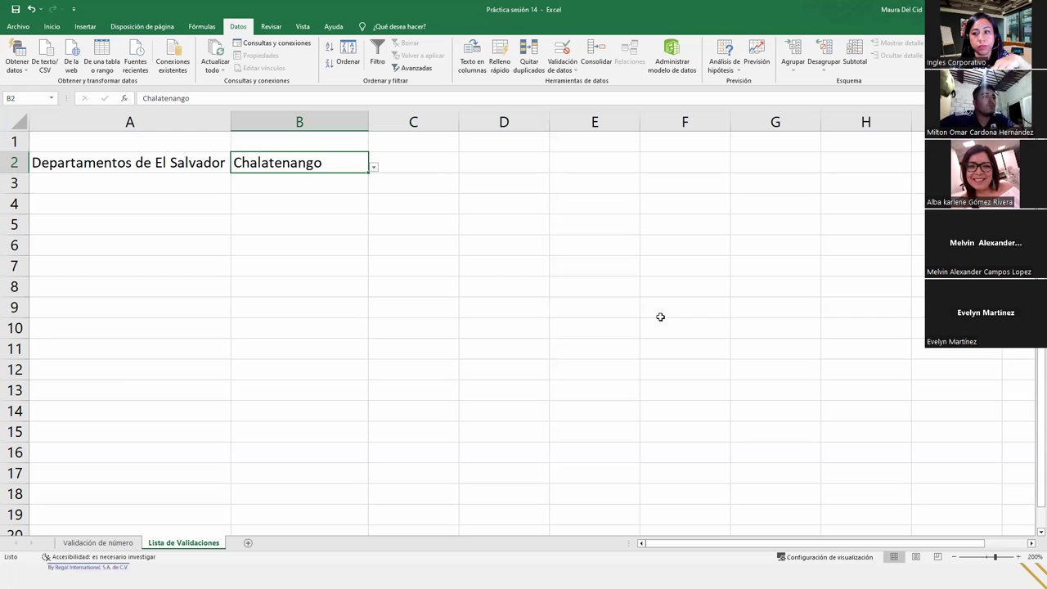
Step: Test B2's validation by replacing its content with the unlisted entry Cabanias, and dismiss the resulting alert
{"action": "double_click", "coordinate": [335, 161]}
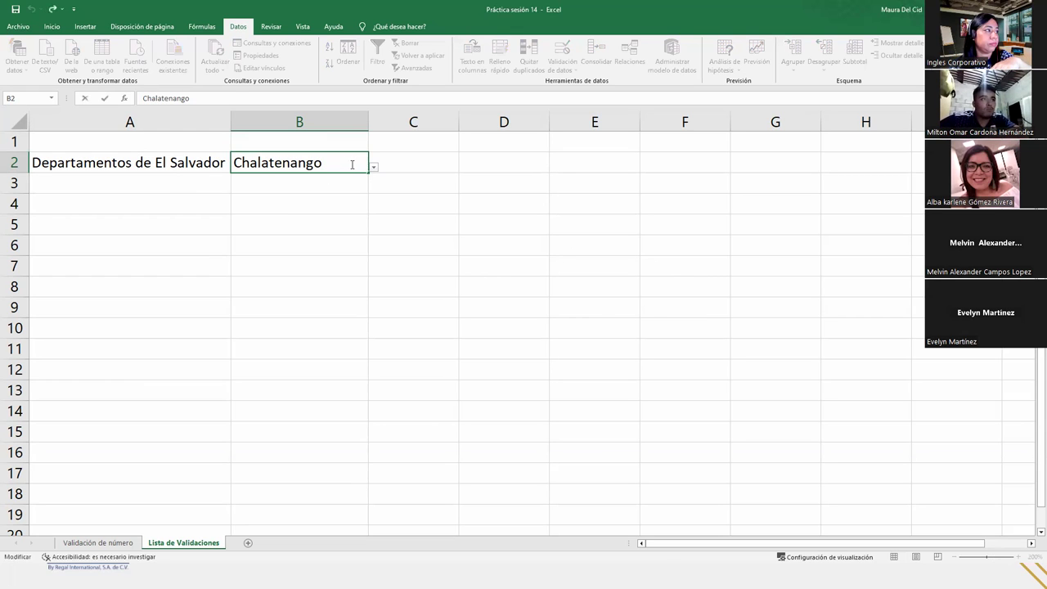
{"action": "left_click_drag", "start_coordinate": [369, 164], "coordinate": [201, 161]}
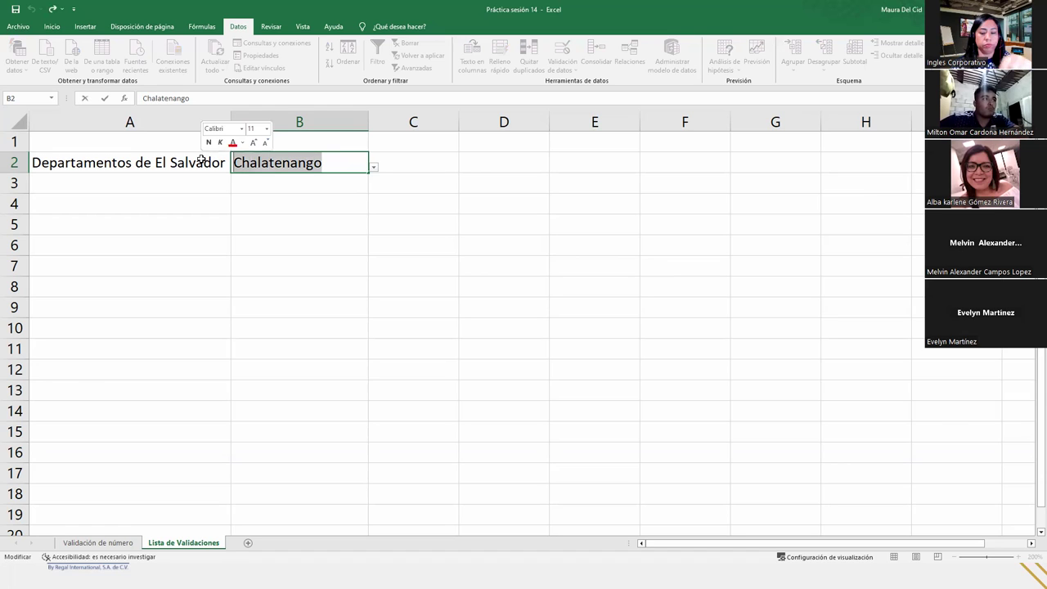
{"action": "key", "text": "BackSpace"}
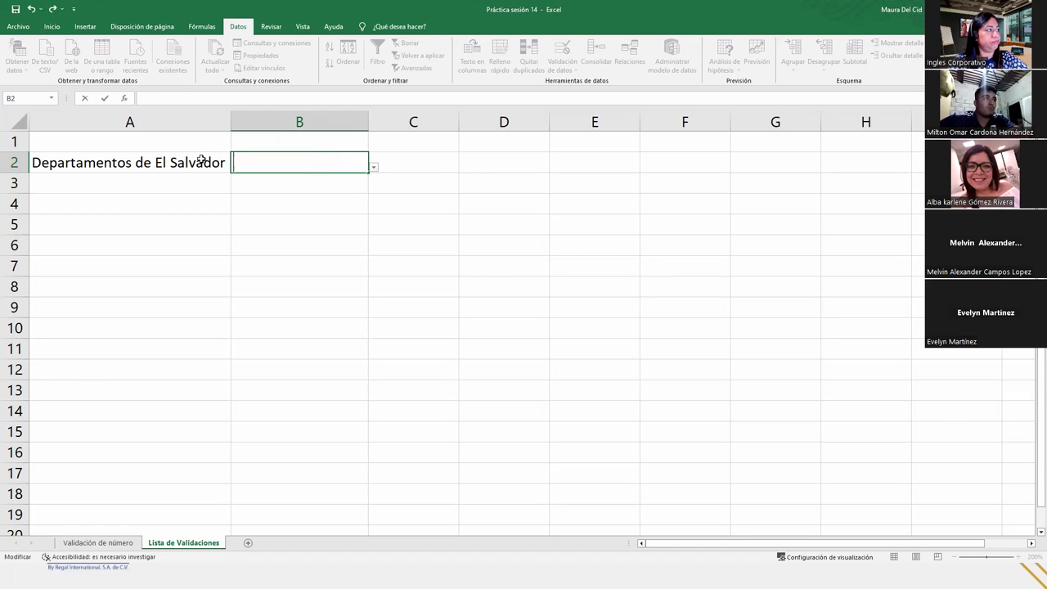
{"action": "type", "text": "Cabanias"}
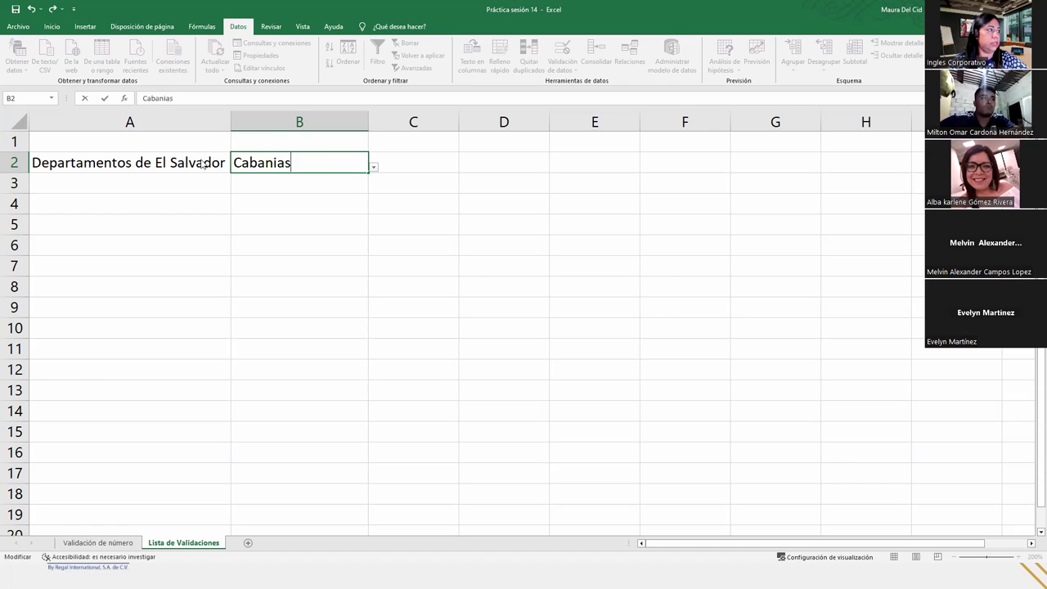
{"action": "key", "text": "Return"}
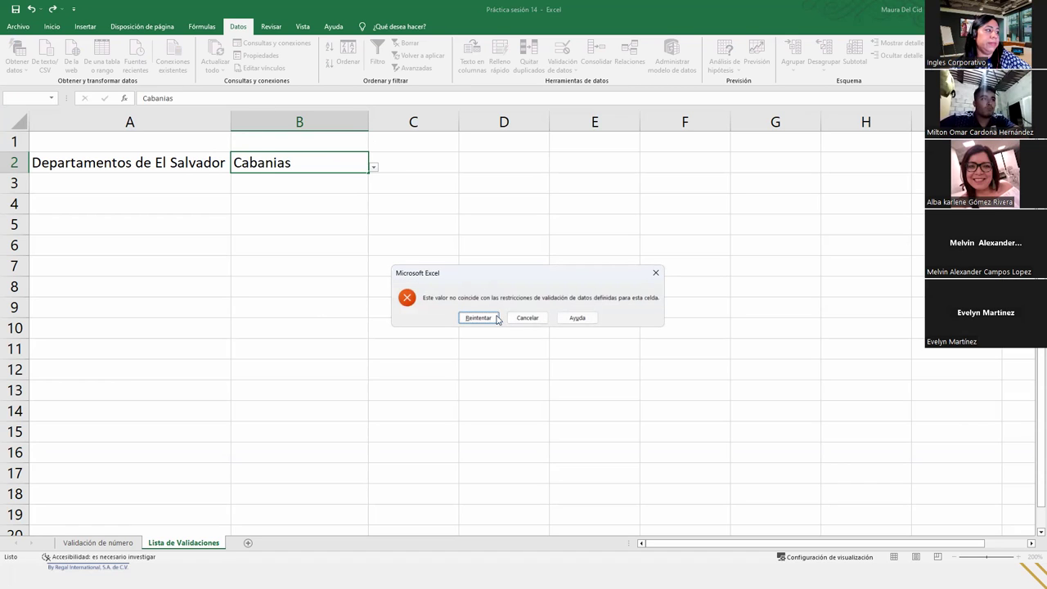
{"action": "left_click", "coordinate": [656, 275]}
Step: Set the department in B2 to Cabañas from its drop-down list
{"action": "left_click", "coordinate": [374, 166]}
{"action": "left_click", "coordinate": [355, 161]}
{"action": "left_click", "coordinate": [373, 169]}
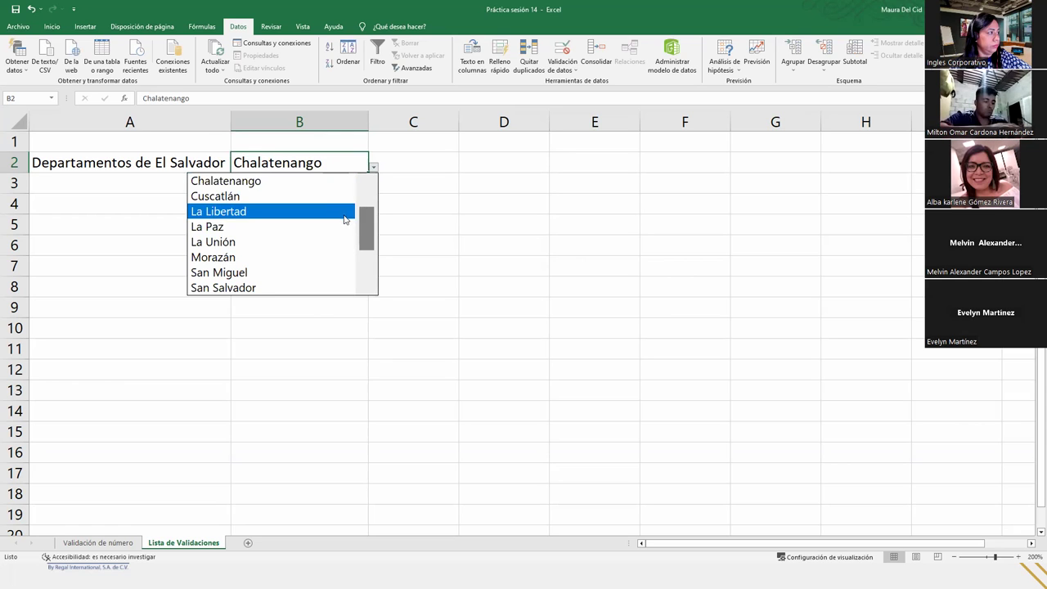
{"action": "scroll", "coordinate": [262, 226], "scroll_direction": "up", "scroll_amount": 1}
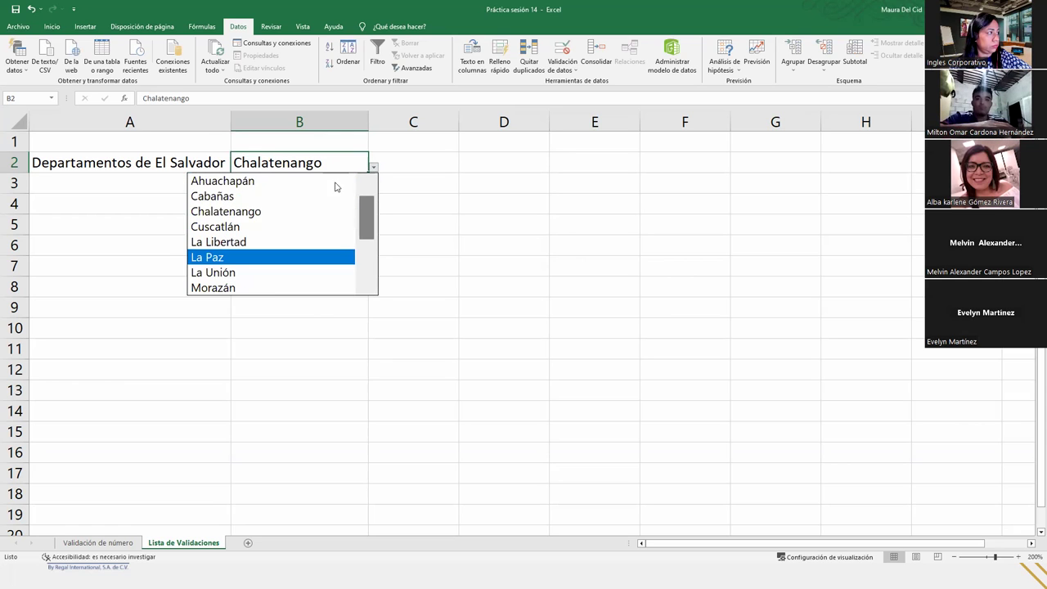
{"action": "left_click", "coordinate": [248, 197]}
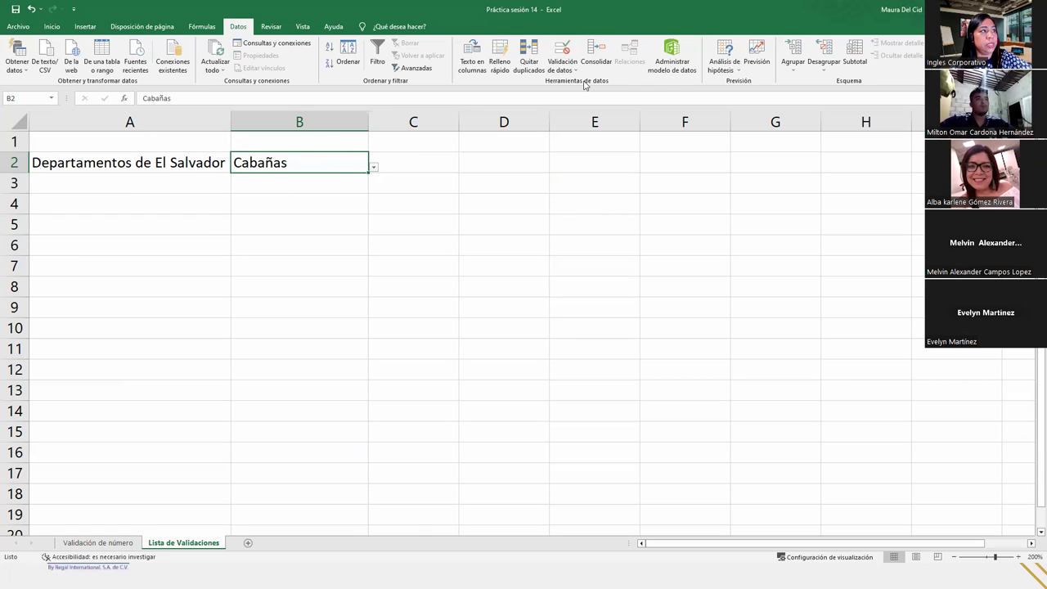
Step: Review the data validation settings of cell B2 and close them without changes
{"action": "left_click", "coordinate": [563, 65]}
{"action": "left_click", "coordinate": [578, 89]}
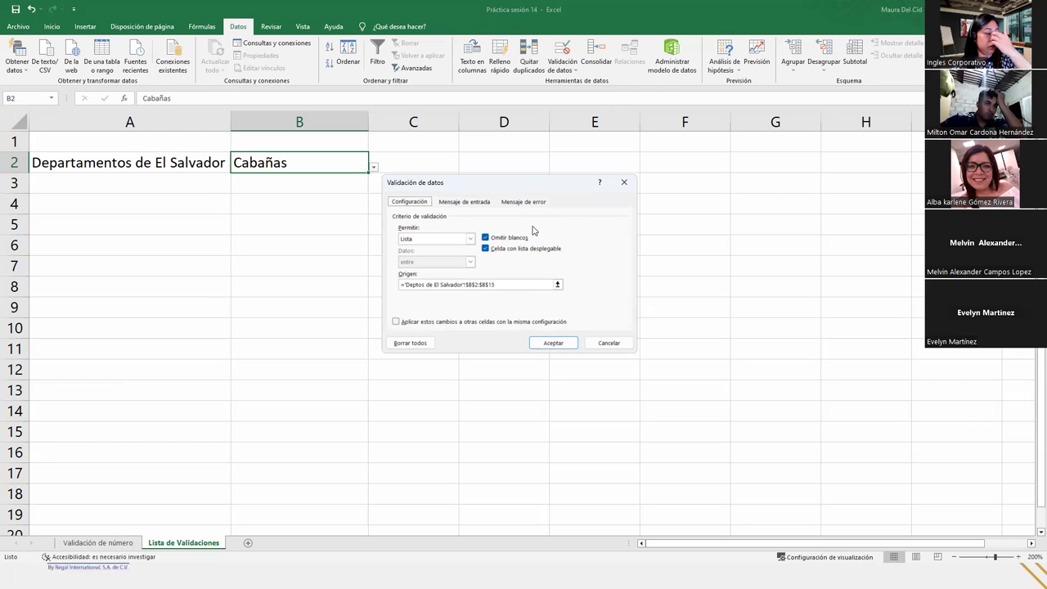
{"action": "left_click", "coordinate": [623, 182]}
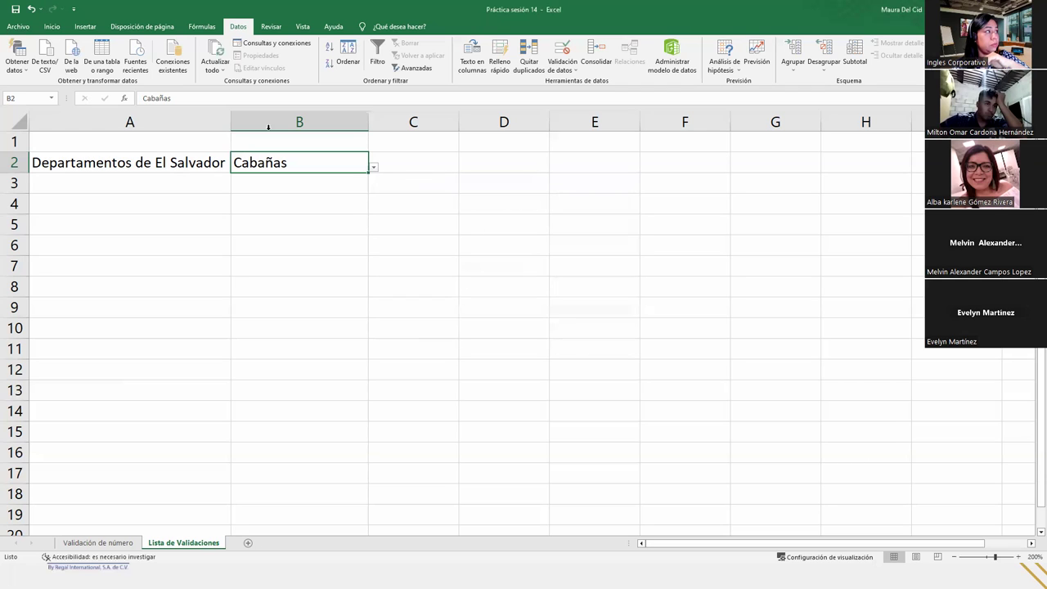
Step: Give B2's data validation error alert the title "Departamento no encontrado"
{"action": "left_click", "coordinate": [563, 65]}
{"action": "left_click", "coordinate": [589, 83]}
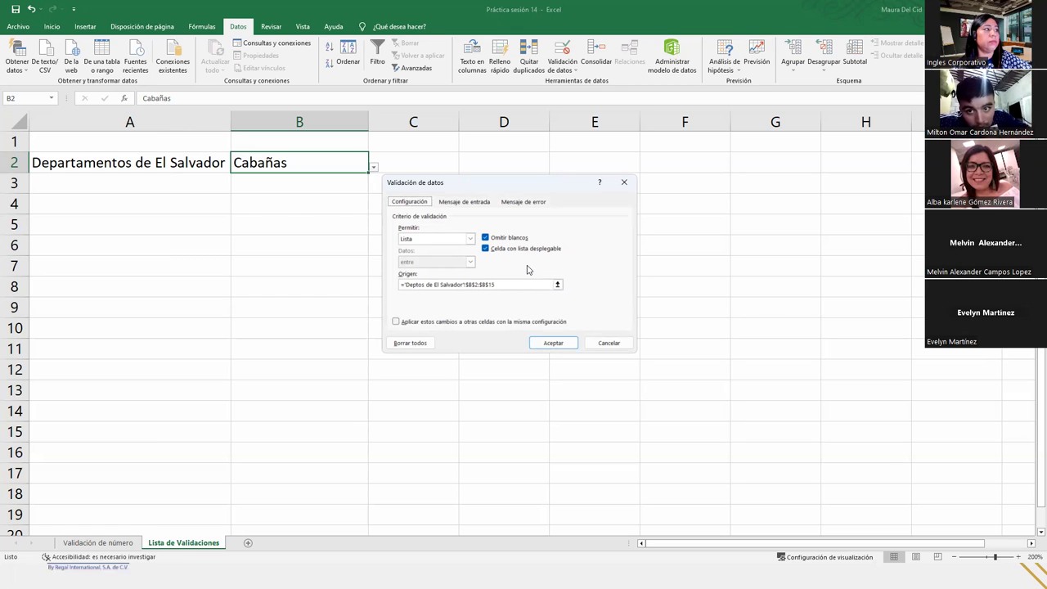
{"action": "left_click", "coordinate": [520, 202]}
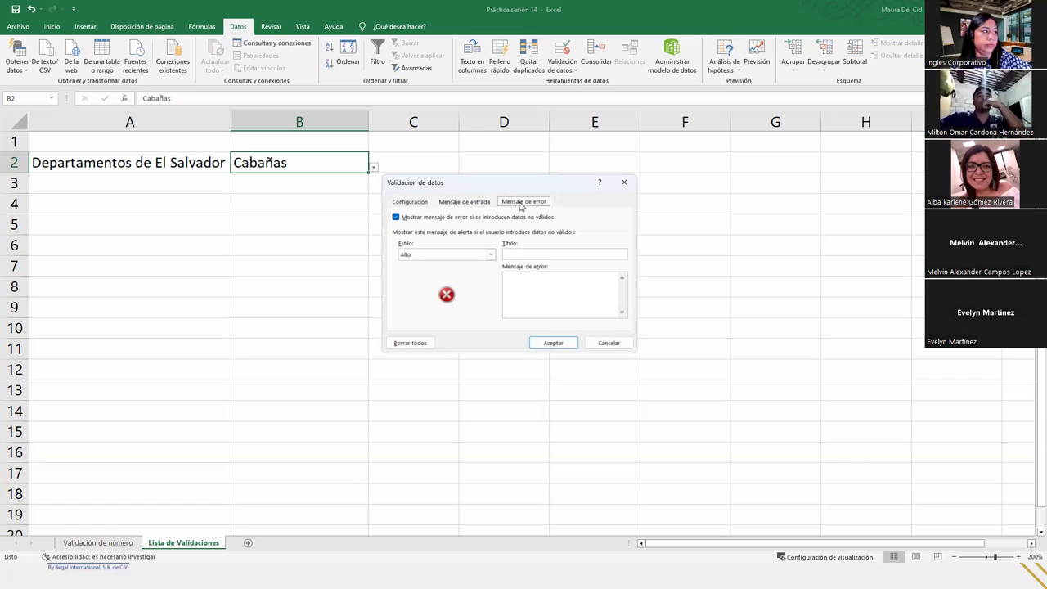
{"action": "left_click", "coordinate": [519, 253]}
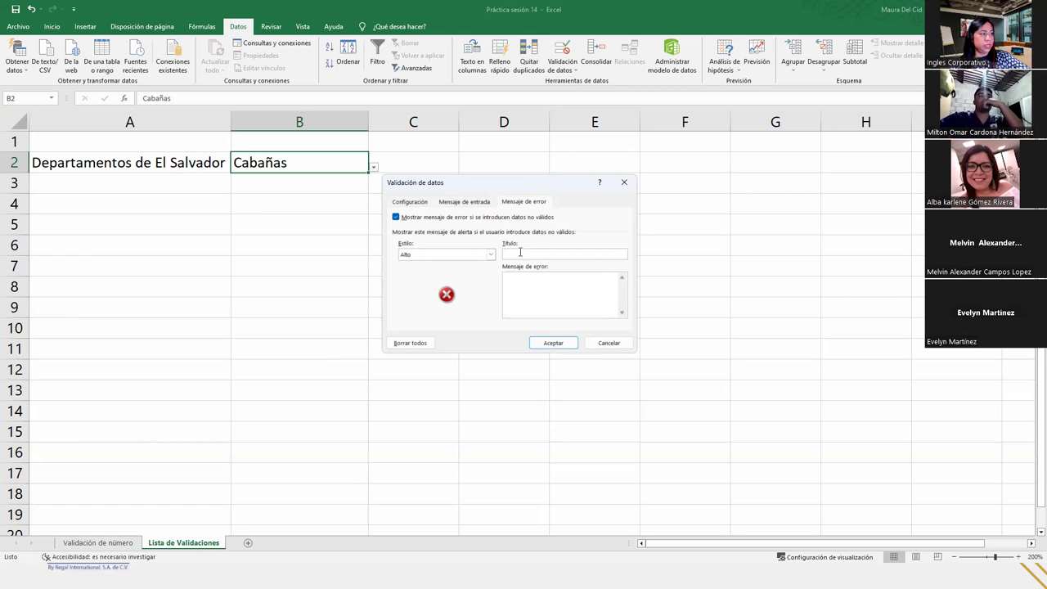
{"action": "type", "text": "Departamento no encontrado"}
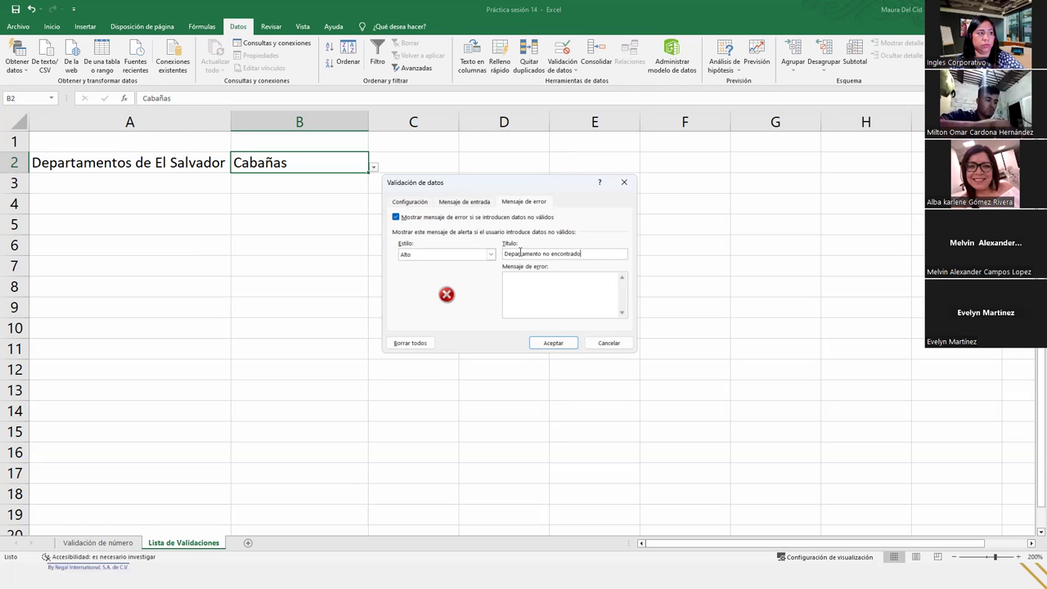
Step: Write the error message "Debe seleccionar un departamento del listado disponible en la celda de los departamentos." and apply the validation to B2
{"action": "left_click", "coordinate": [533, 280]}
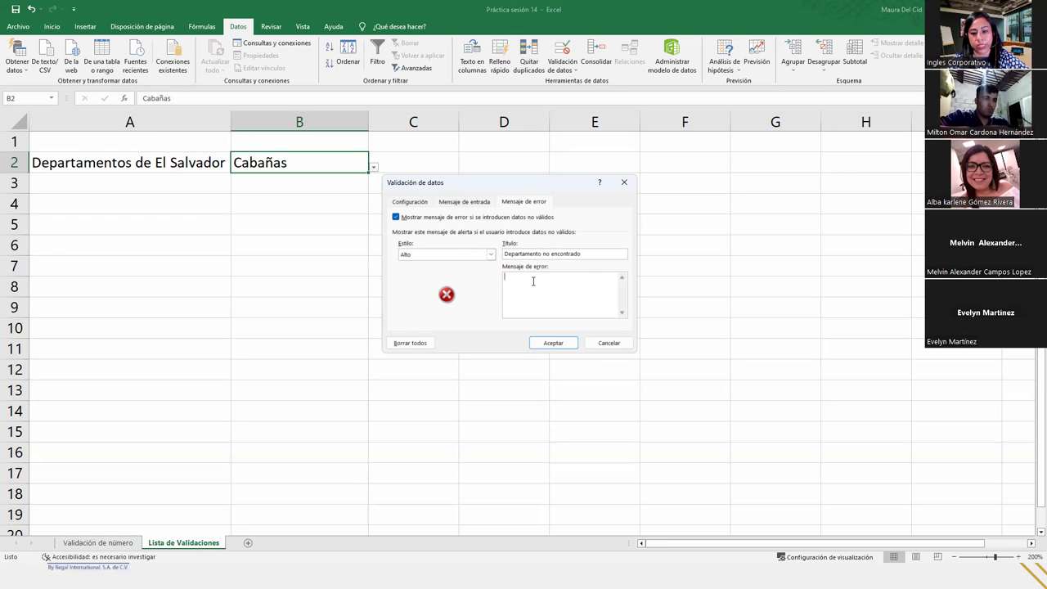
{"action": "type", "text": "Debe selec"}
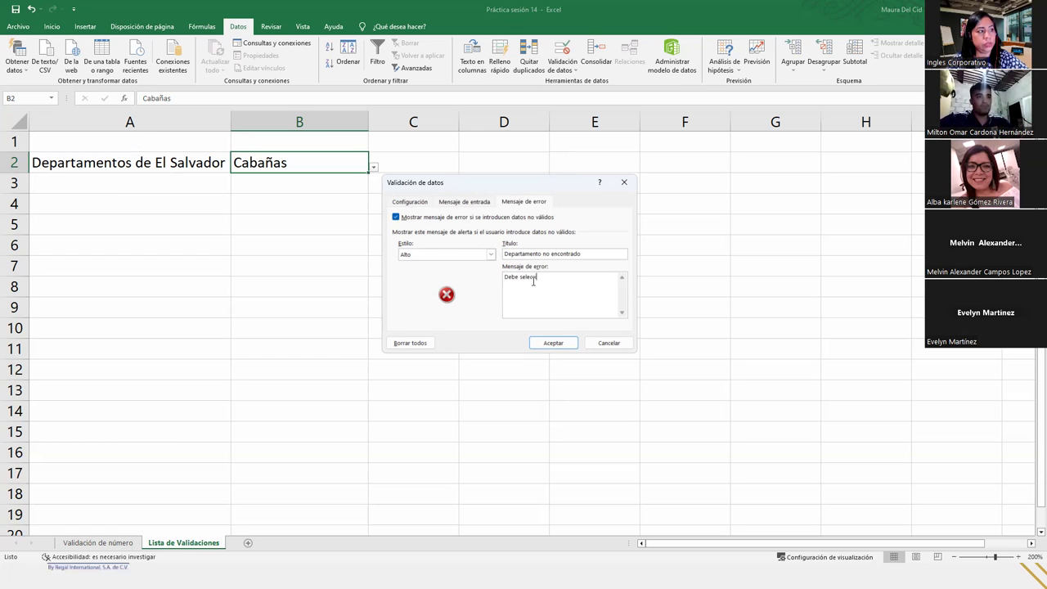
{"action": "type", "text": "cionar un departamento de la lista desplegable."}
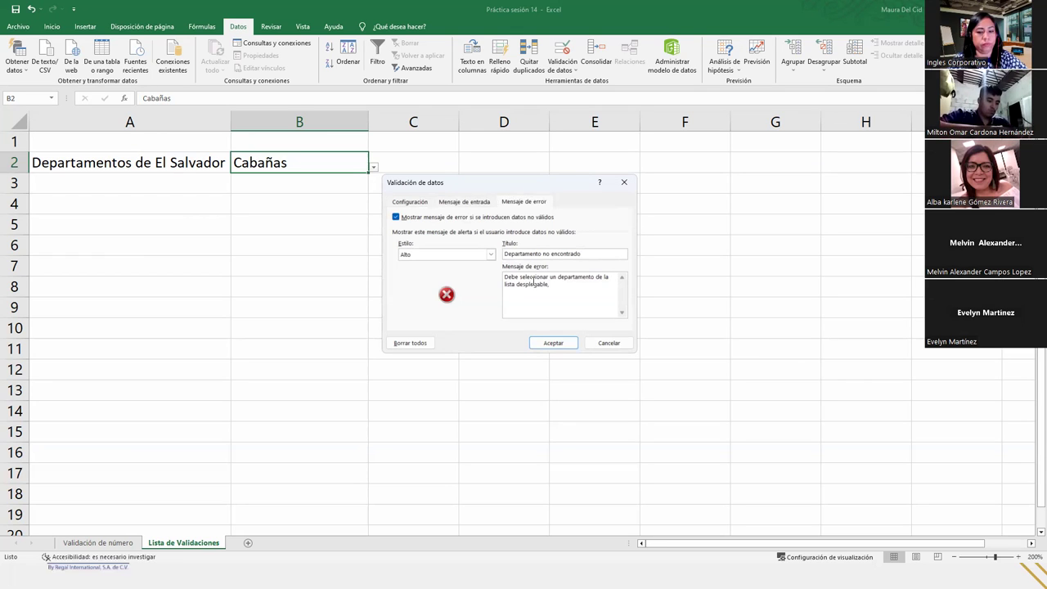
{"action": "key", "text": "BackSpace"}
{"action": "key", "text": "BackSpace"}
{"action": "key", "text": "BackSpace"}
{"action": "key", "text": "BackSpace"}
{"action": "key", "text": "BackSpace"}
{"action": "key", "text": "BackSpace"}
{"action": "key", "text": "BackSpace"}
{"action": "key", "text": "BackSpace"}
{"action": "key", "text": "BackSpace"}
{"action": "key", "text": "BackSpace"}
{"action": "key", "text": "BackSpace"}
{"action": "key", "text": "BackSpace"}
{"action": "key", "text": "BackSpace"}
{"action": "key", "text": "BackSpace"}
{"action": "key", "text": "BackSpace"}
{"action": "key", "text": "BackSpace"}
{"action": "key", "text": "BackSpace"}
{"action": "key", "text": "BackSpace"}
{"action": "key", "text": "BackSpace"}
{"action": "key", "text": "BackSpace"}
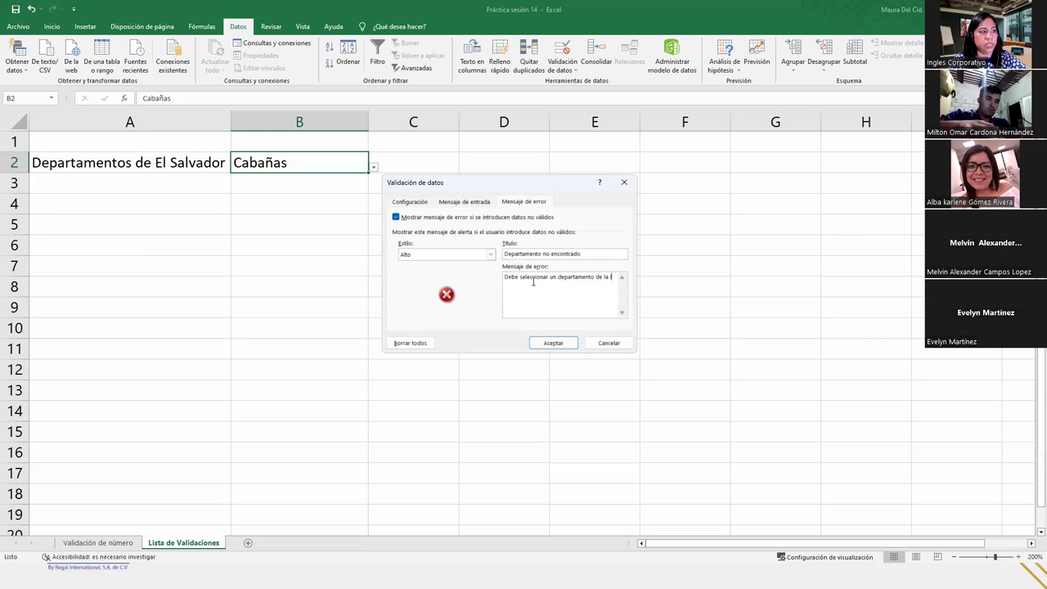
{"action": "type", "text": "l listado de"}
{"action": "type", "text": "spo"}
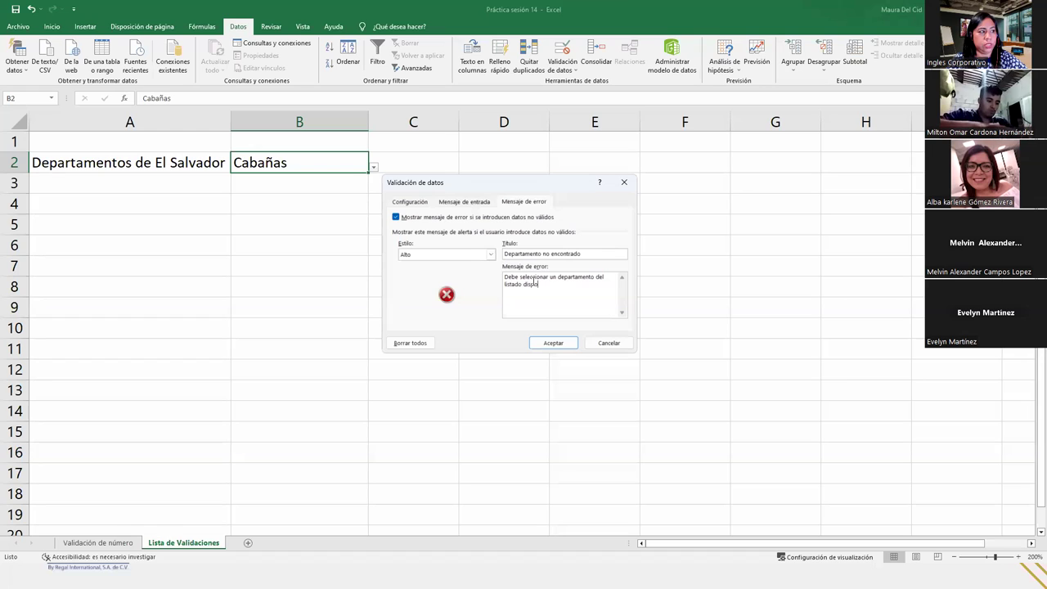
{"action": "type", "text": "nible en la celda"}
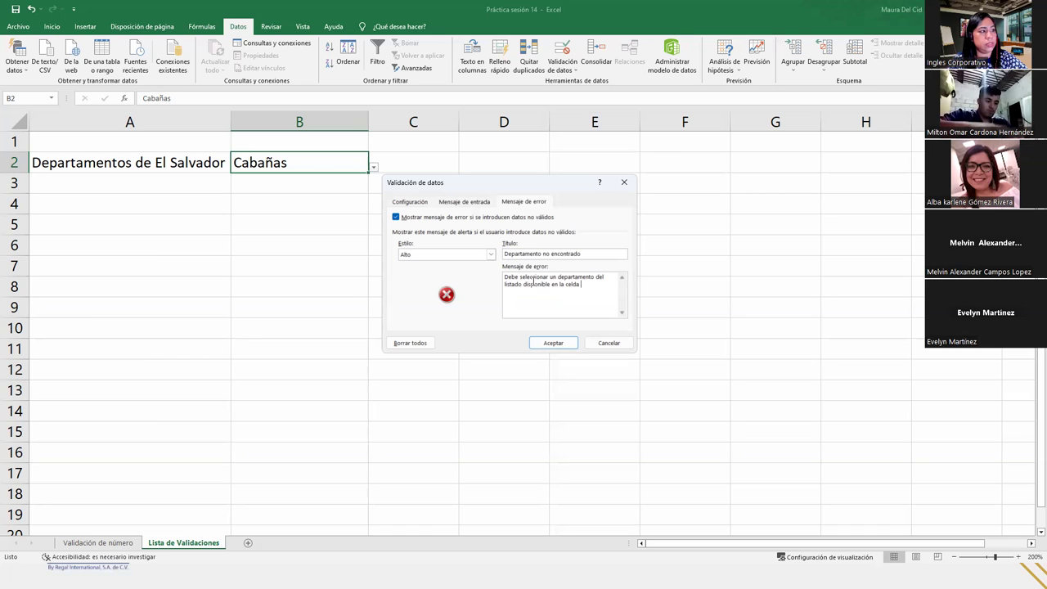
{"action": "type", "text": "de los depara"}
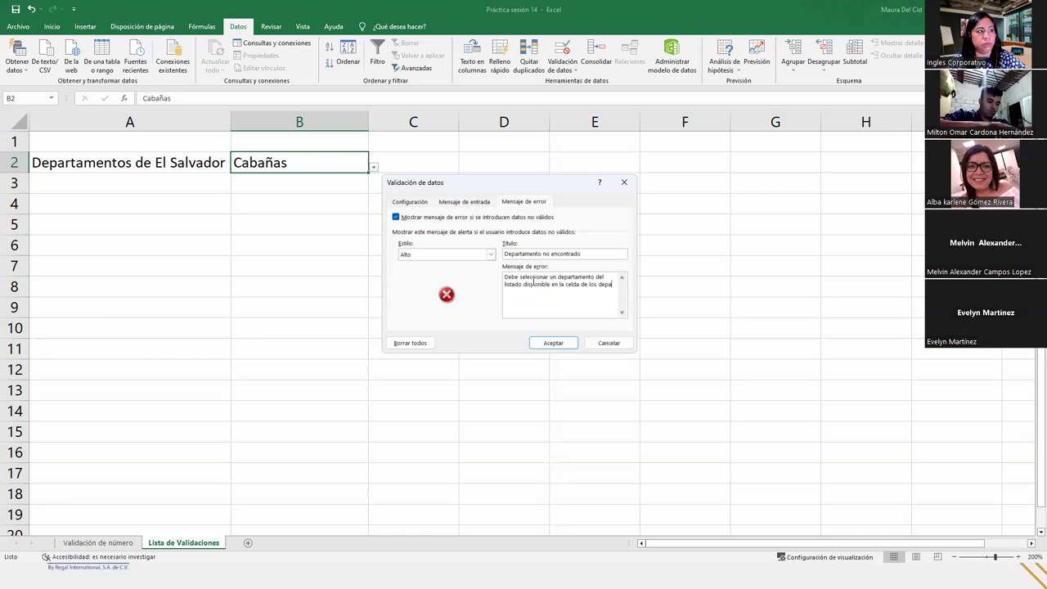
{"action": "type", "text": "amentos."}
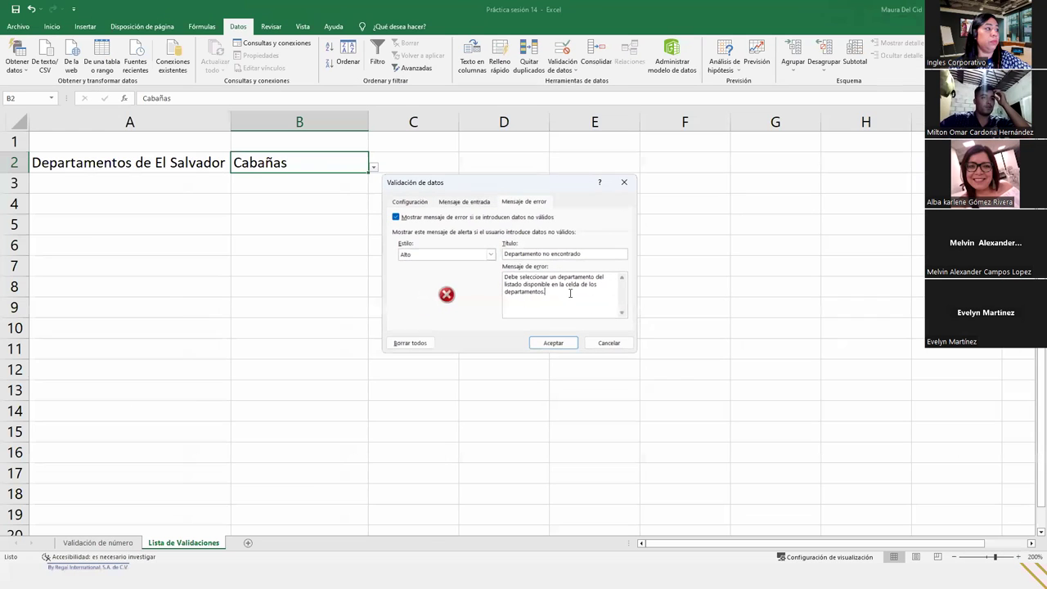
{"action": "left_click", "coordinate": [554, 343]}
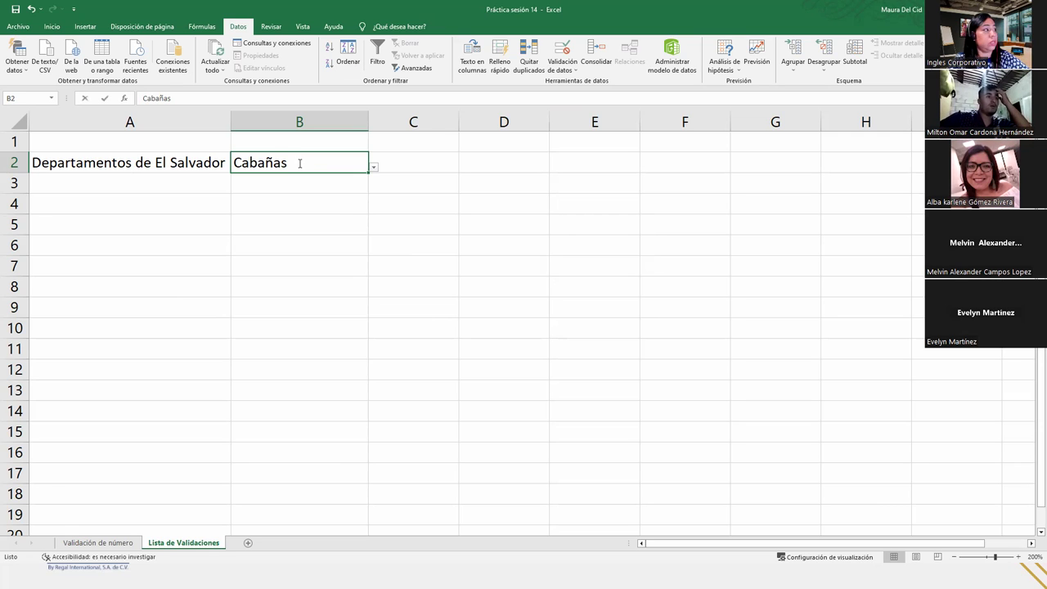
Step: Test the custom error alert by entering the misspelled department hahuchapan in B2, and cancel the entry
{"action": "type", "text": "hahuchapan"}
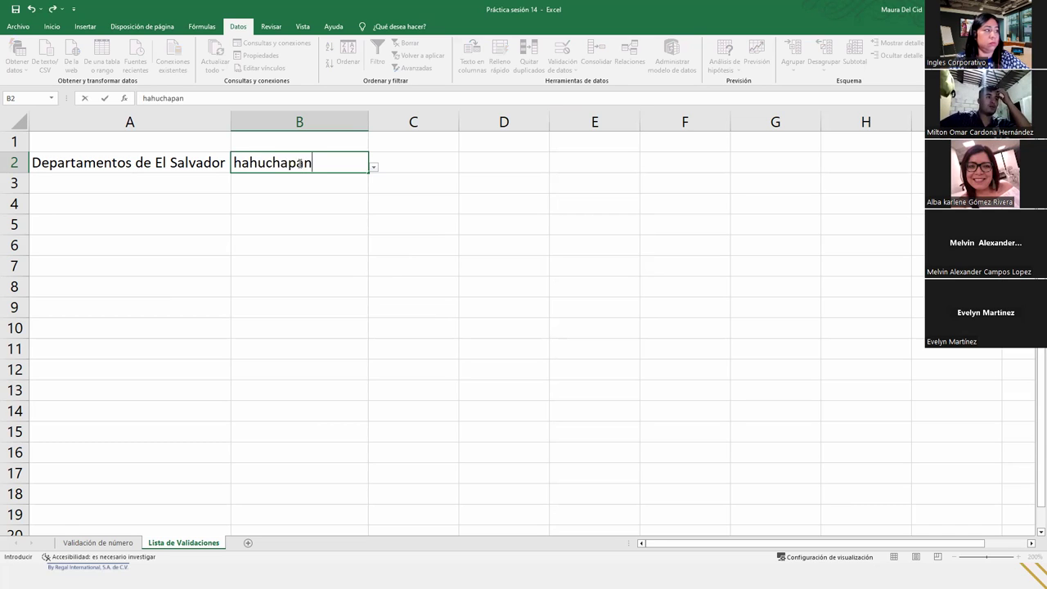
{"action": "key", "text": "Return"}
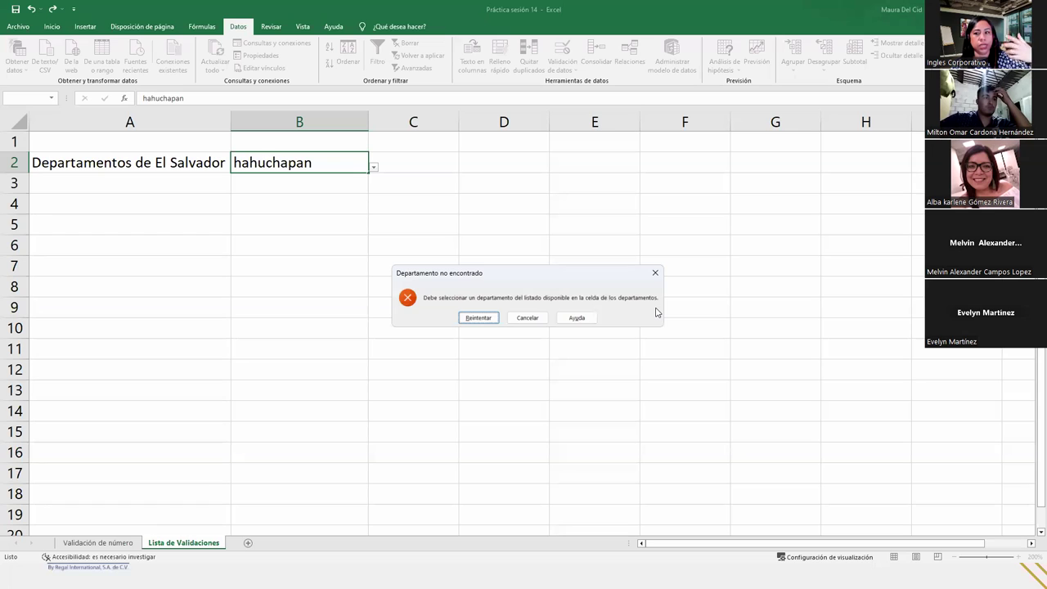
{"action": "left_click", "coordinate": [478, 317]}
{"action": "left_click", "coordinate": [378, 175]}
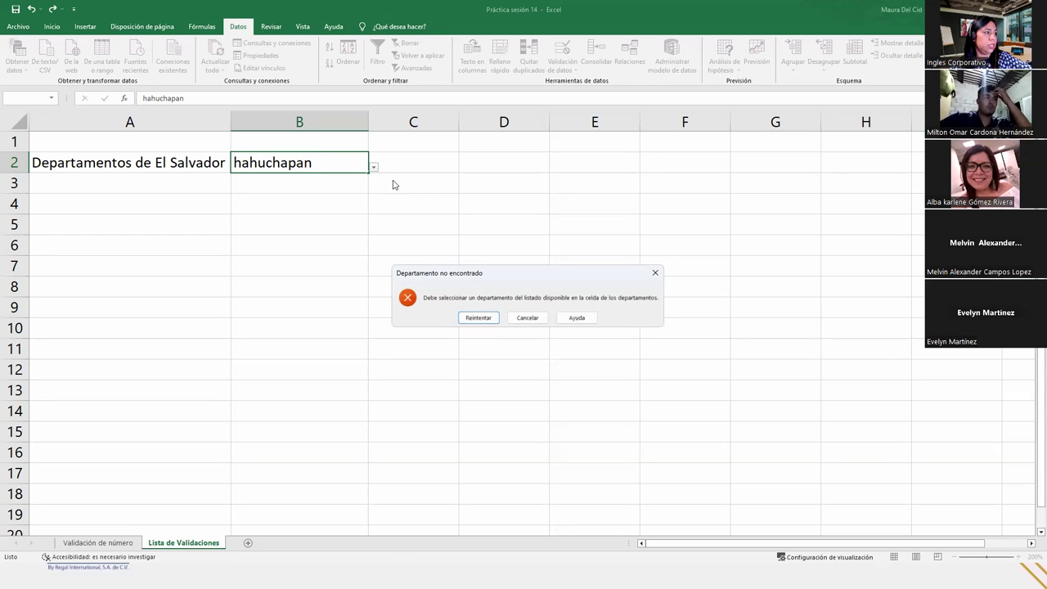
{"action": "left_click", "coordinate": [482, 317]}
{"action": "key", "text": "Escape"}
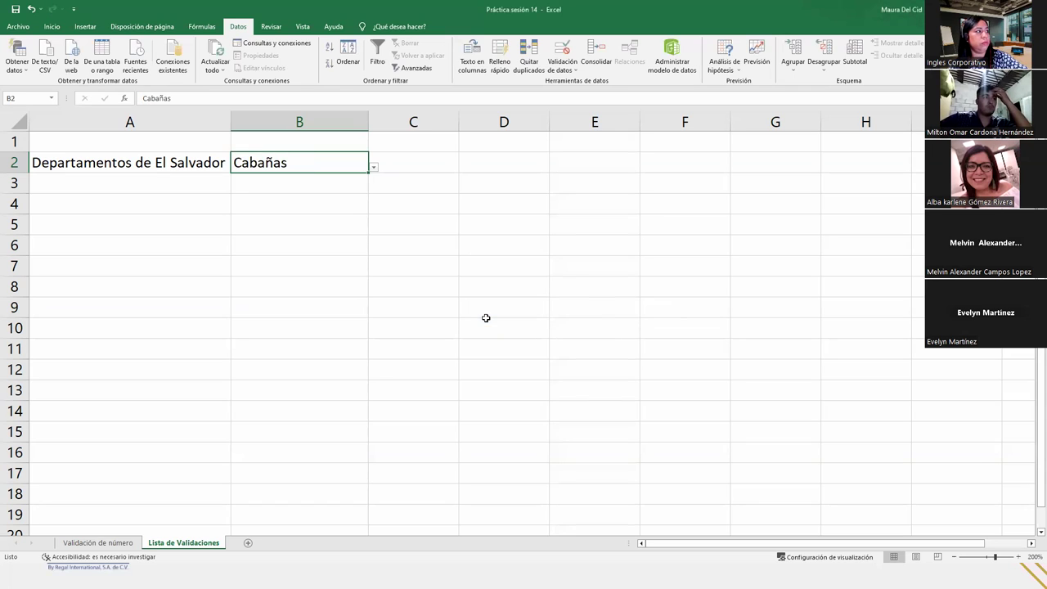
Step: Change the department in B2 to Ahuachapán from its drop-down list
{"action": "left_click", "coordinate": [373, 167]}
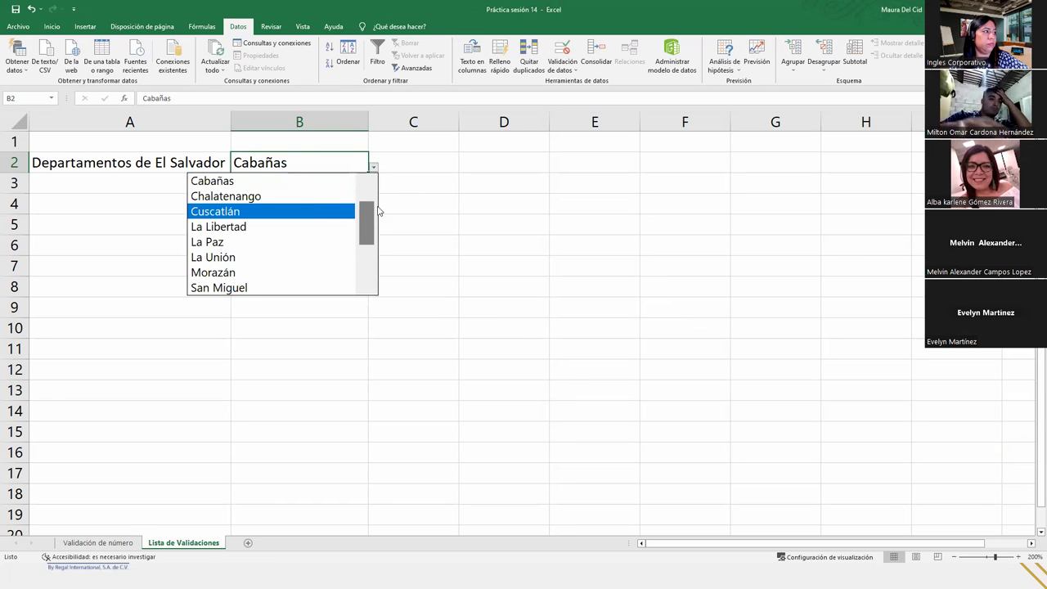
{"action": "scroll", "coordinate": [372, 214], "scroll_direction": "up", "scroll_amount": 1}
{"action": "left_click", "coordinate": [301, 182]}
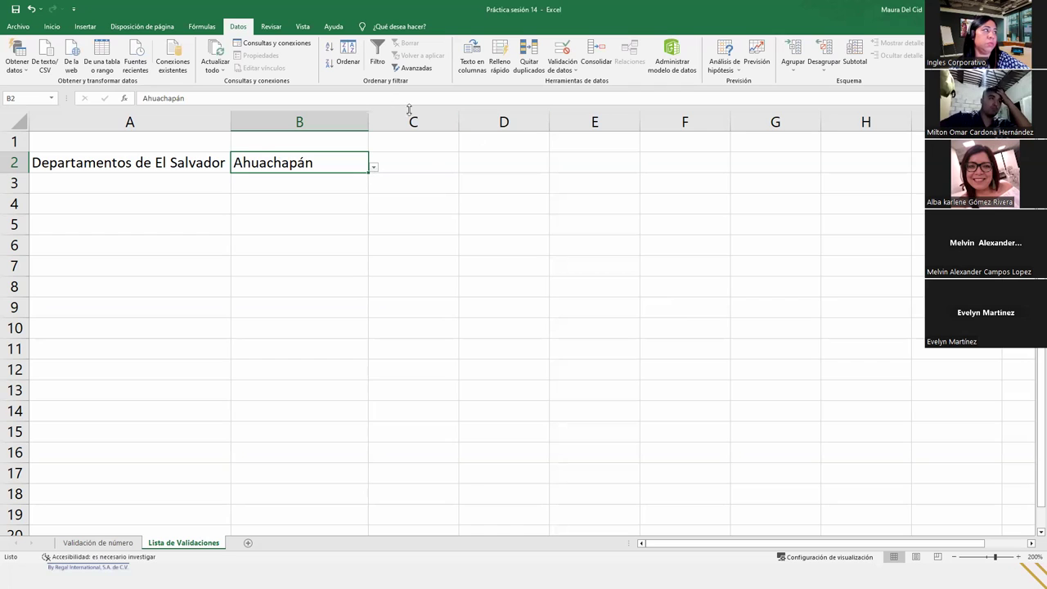
Step: Reword the ending of B2's validation error message, replacing "los departamentos." with "datos."
{"action": "left_click", "coordinate": [570, 68]}
{"action": "left_click", "coordinate": [591, 83]}
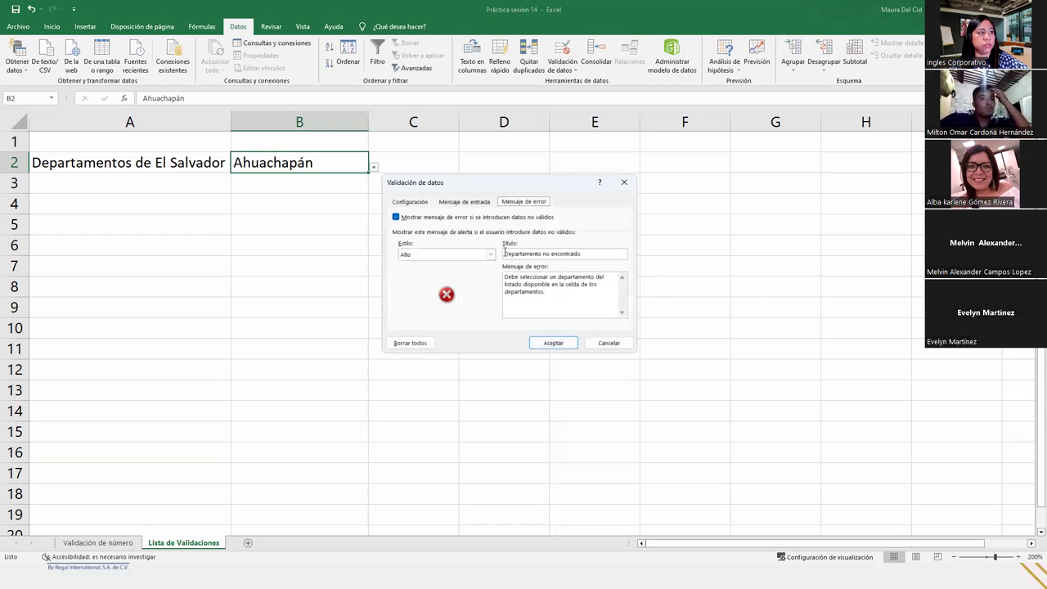
{"action": "left_click_drag", "start_coordinate": [545, 292], "coordinate": [589, 286]}
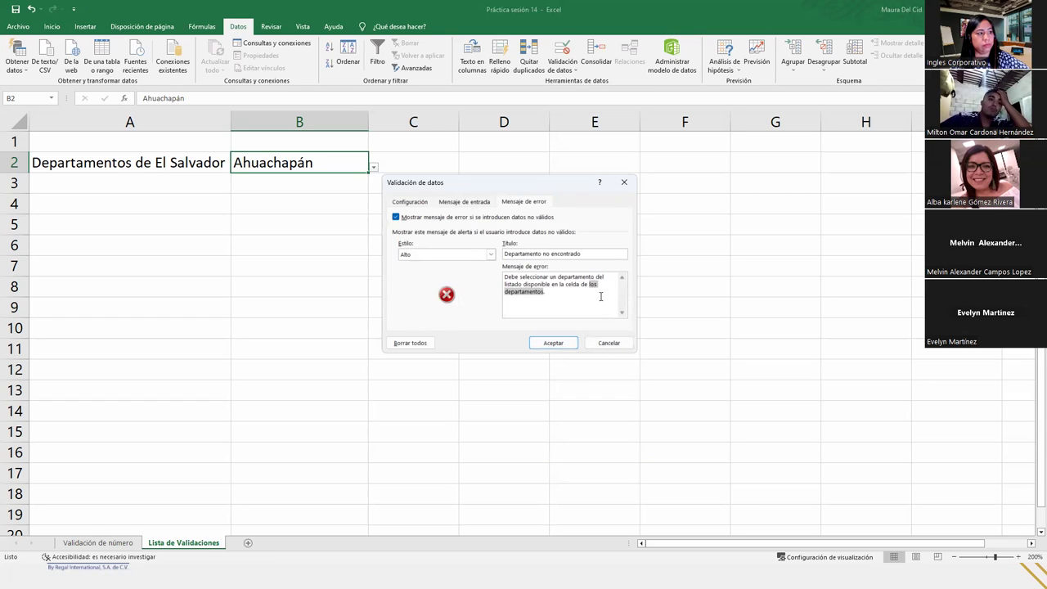
{"action": "type", "text": "datos."}
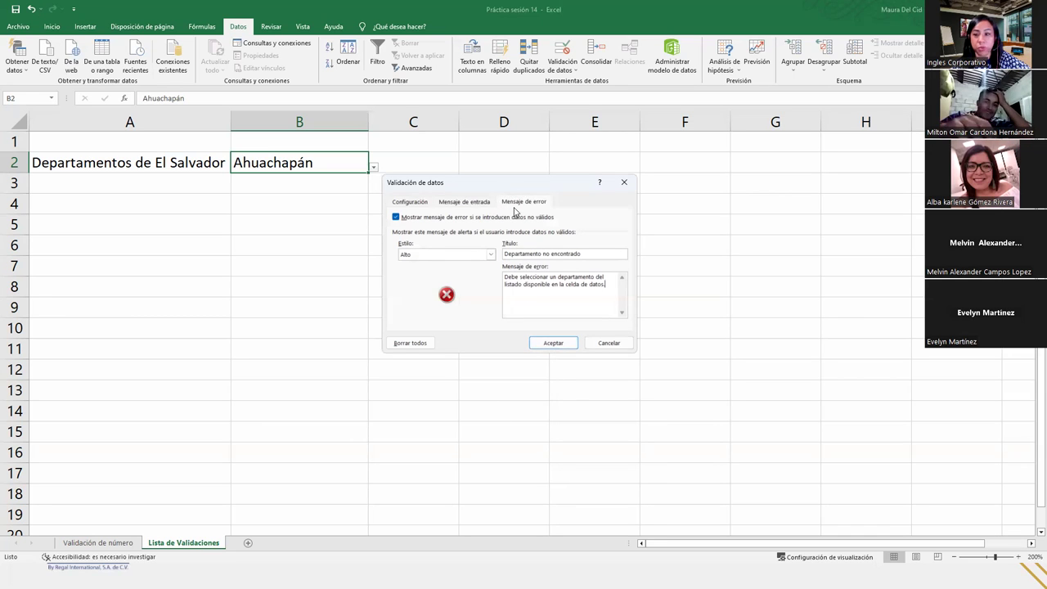
Step: Give B2's validation the input message "De clic en el botón de la derecha y seleccione el departamento correspondiente." and apply it
{"action": "left_click", "coordinate": [475, 202]}
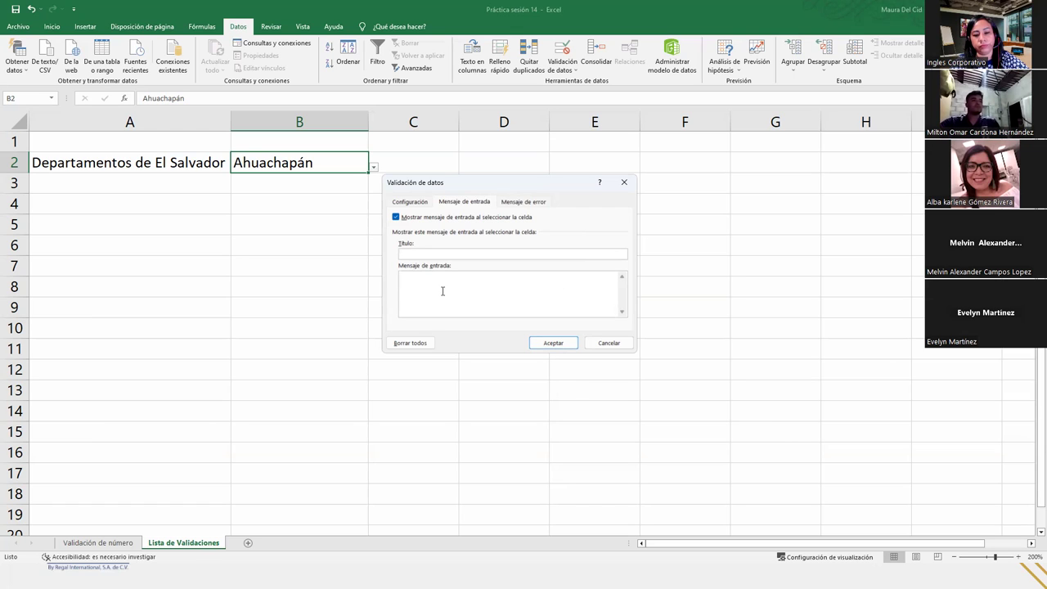
{"action": "type", "text": "e dep"}
{"action": "key", "text": "BackSpace"}
{"action": "key", "text": "BackSpace"}
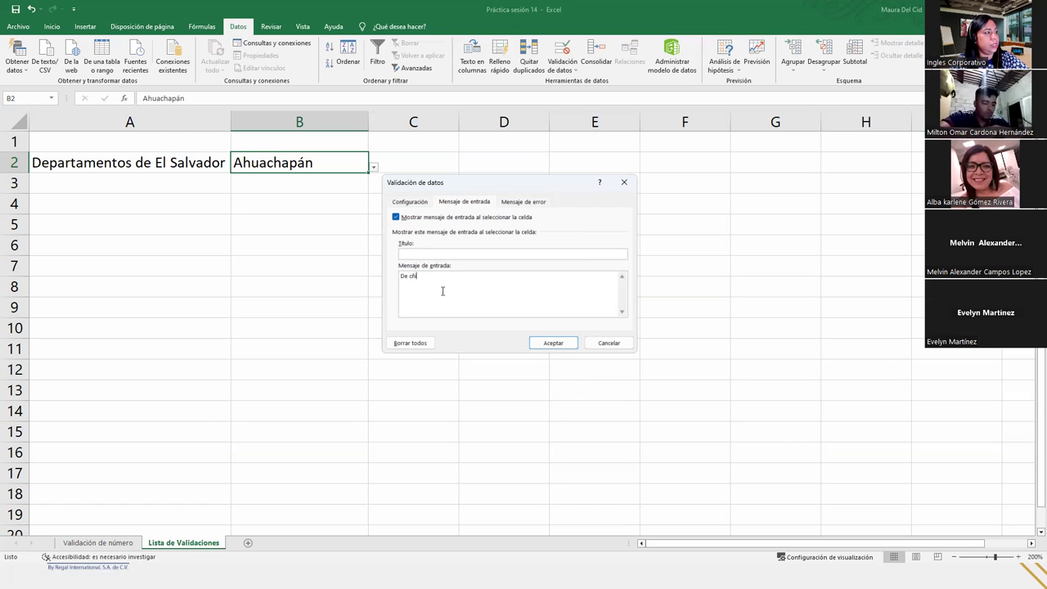
{"action": "type", "text": "lic en "}
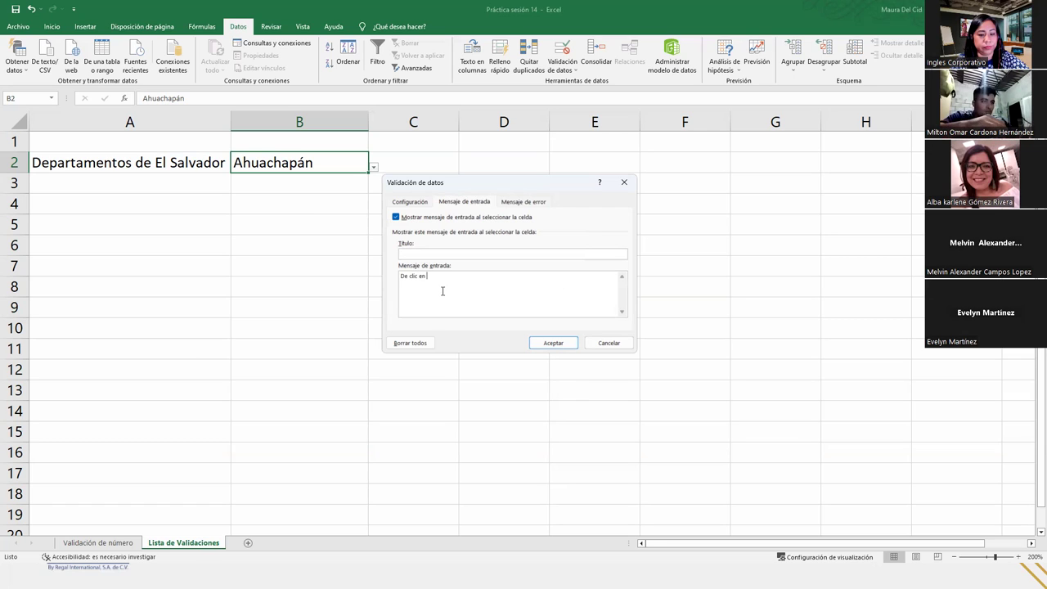
{"action": "type", "text": "el not"}
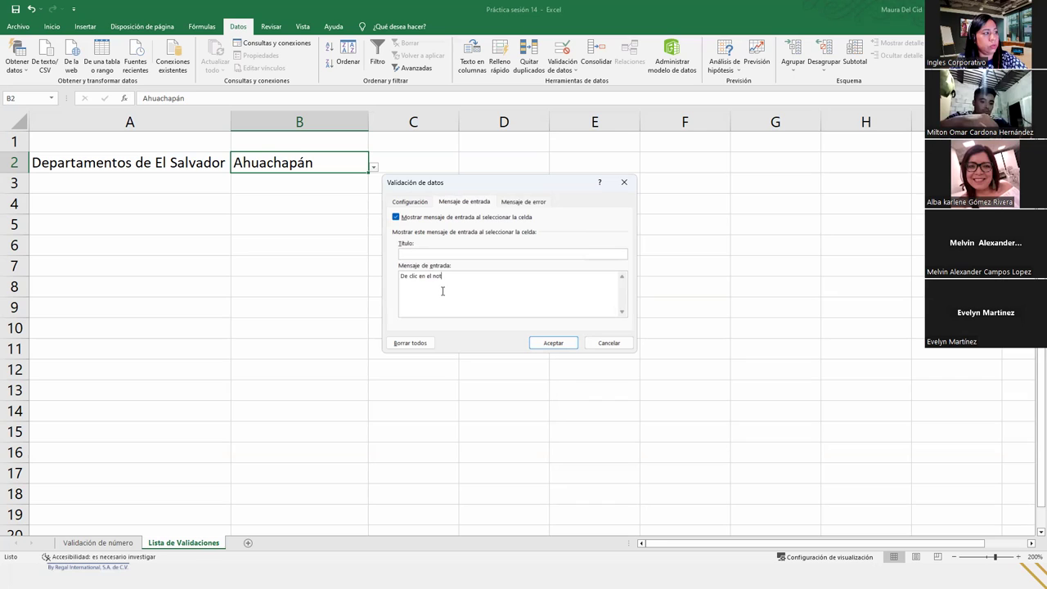
{"action": "key", "text": "BackSpace"}
{"action": "key", "text": "BackSpace"}
{"action": "key", "text": "BackSpace"}
{"action": "type", "text": "b"}
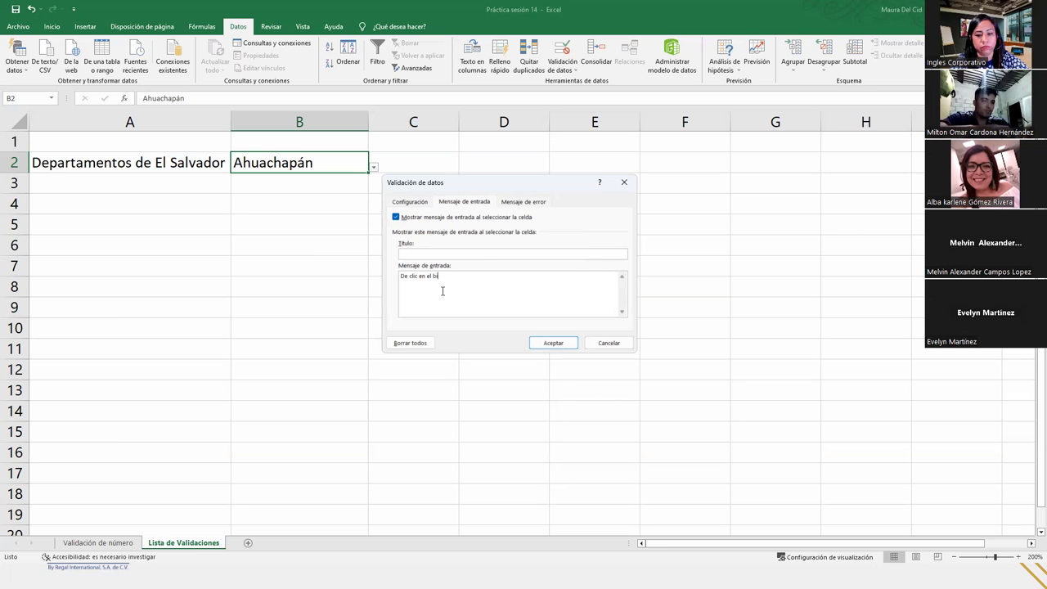
{"action": "type", "text": "otón de"}
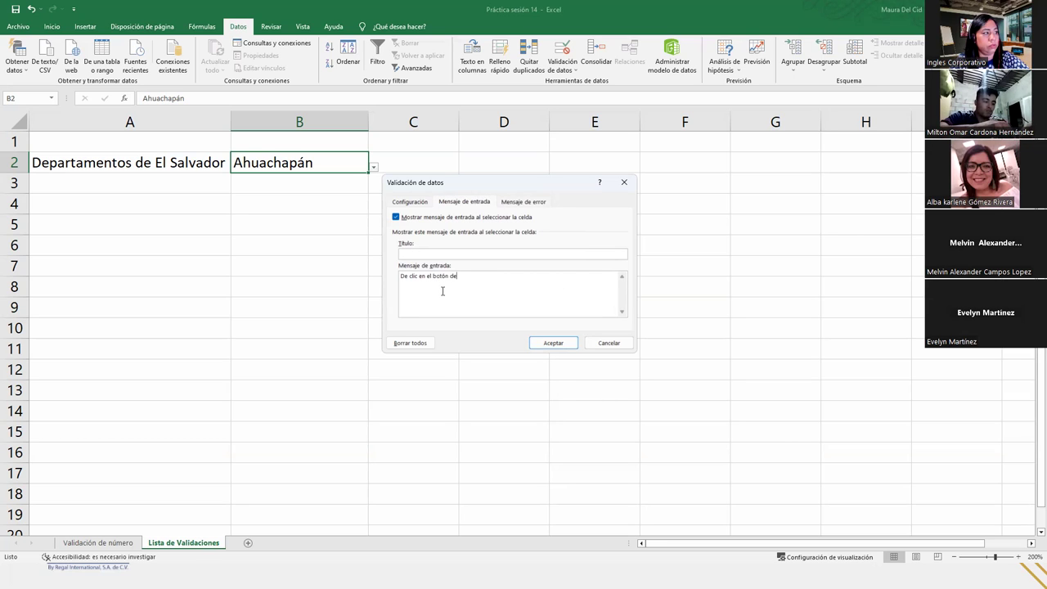
{"action": "type", "text": " la"}
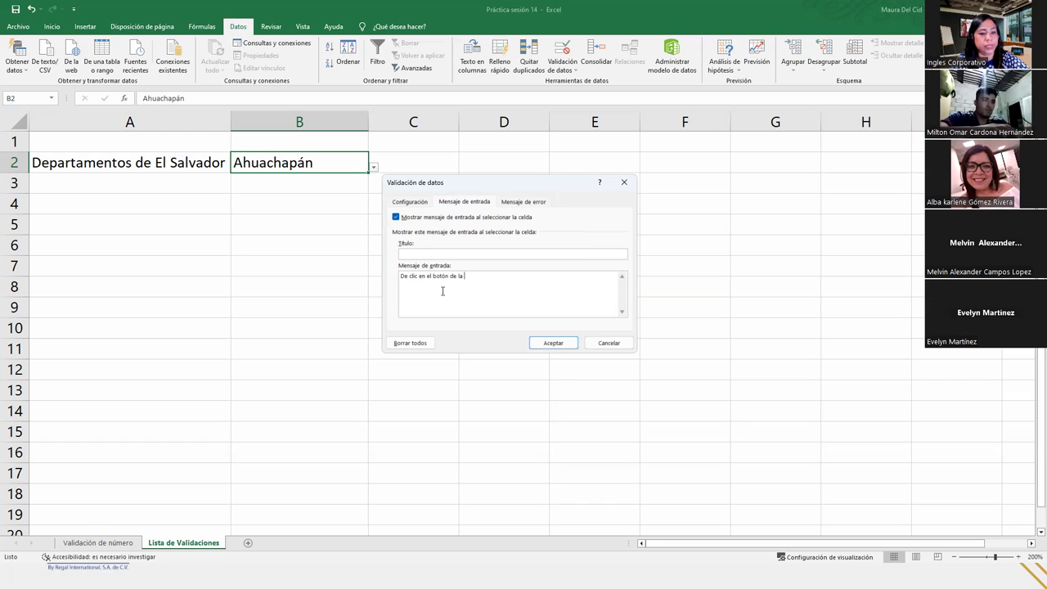
{"action": "type", "text": " derecha y"}
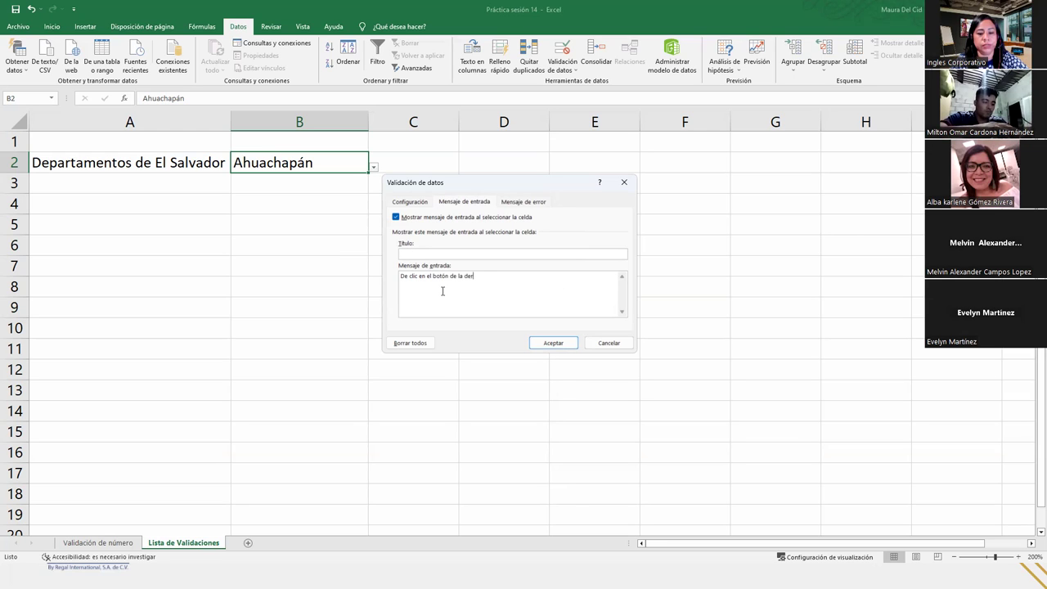
{"action": "type", "text": " seleccione el departamento correspondiente."}
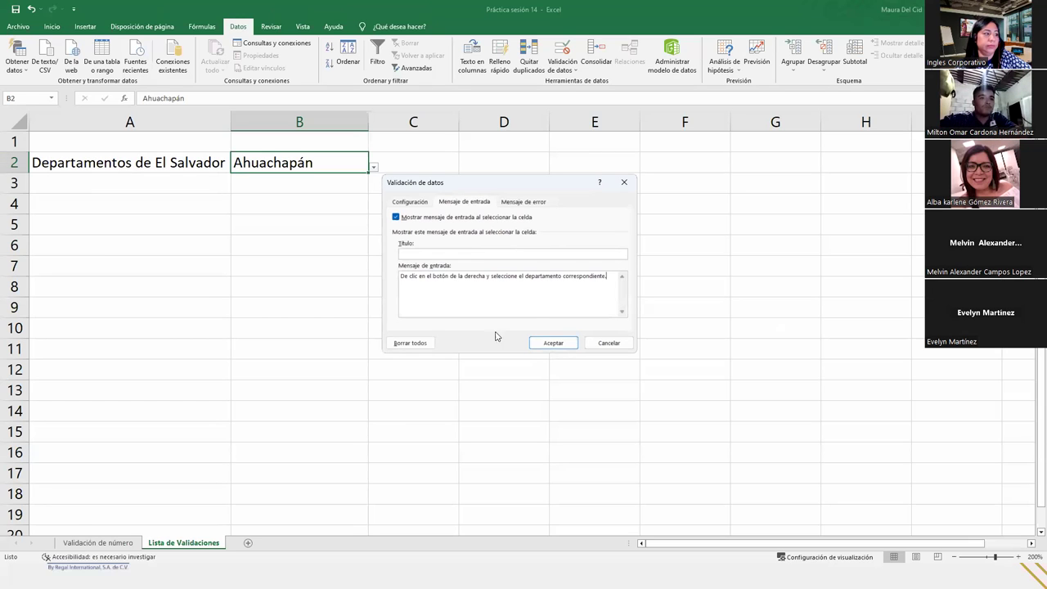
{"action": "left_click", "coordinate": [550, 343]}
Step: Check the input message on B2 by reselecting the cell, and choose La Libertad as its department
{"action": "left_click", "coordinate": [304, 239]}
{"action": "left_click", "coordinate": [318, 163]}
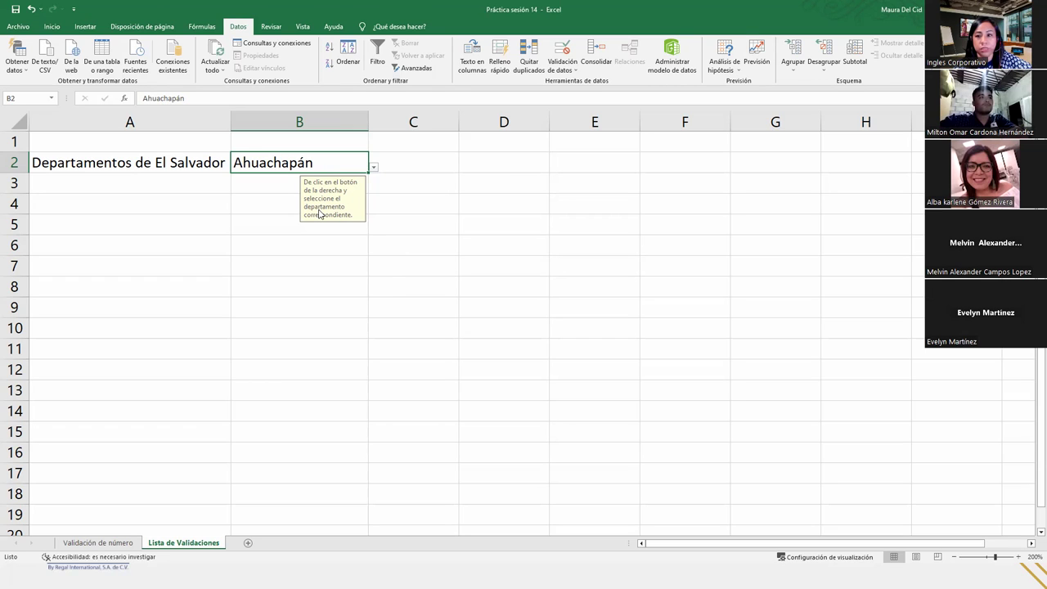
{"action": "left_click", "coordinate": [373, 169]}
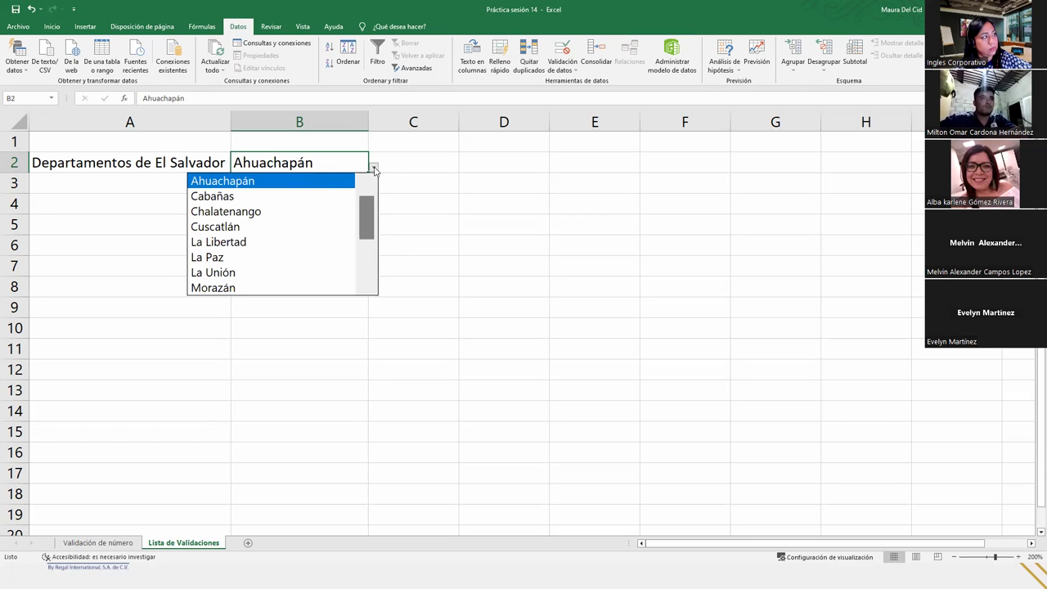
{"action": "left_click", "coordinate": [287, 243]}
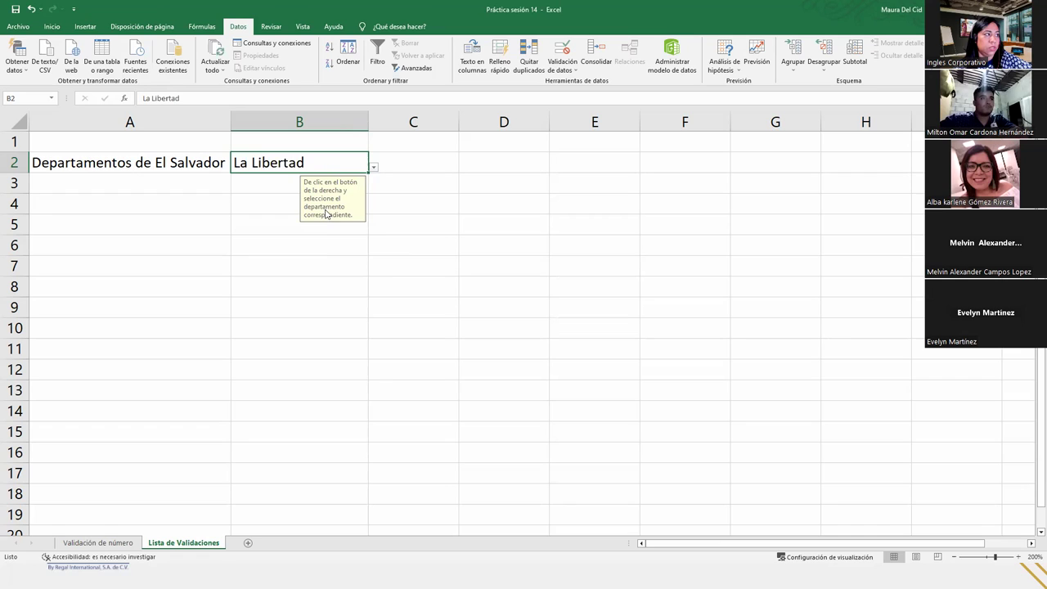
{"action": "left_click", "coordinate": [322, 261]}
{"action": "left_click", "coordinate": [330, 163]}
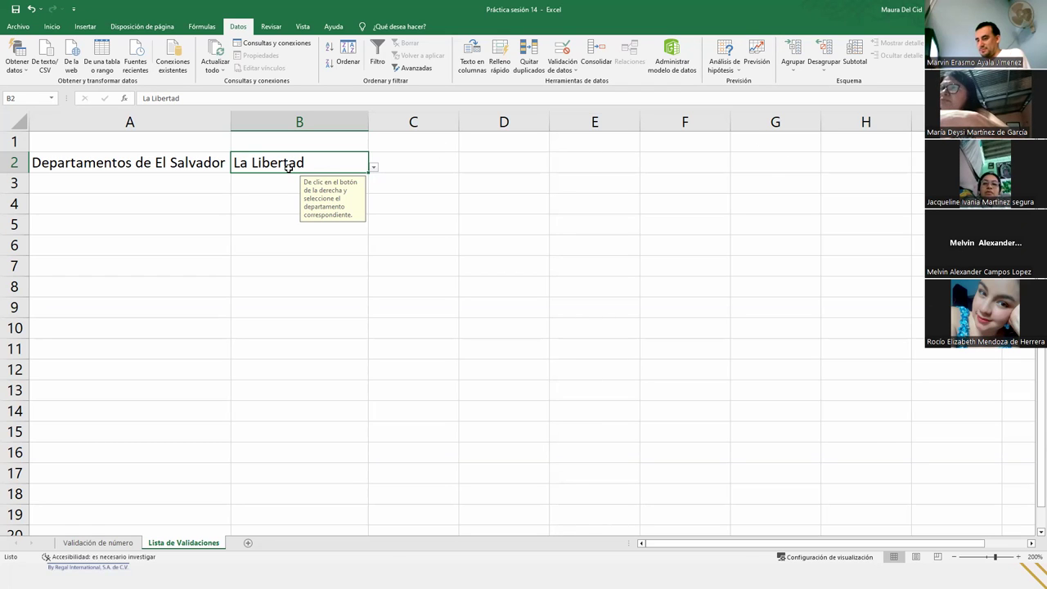
Step: Test the error alert by entering the incomplete department La Liberta in B2, retry, and choose La Libertad from the validation list
{"action": "double_click", "coordinate": [319, 168]}
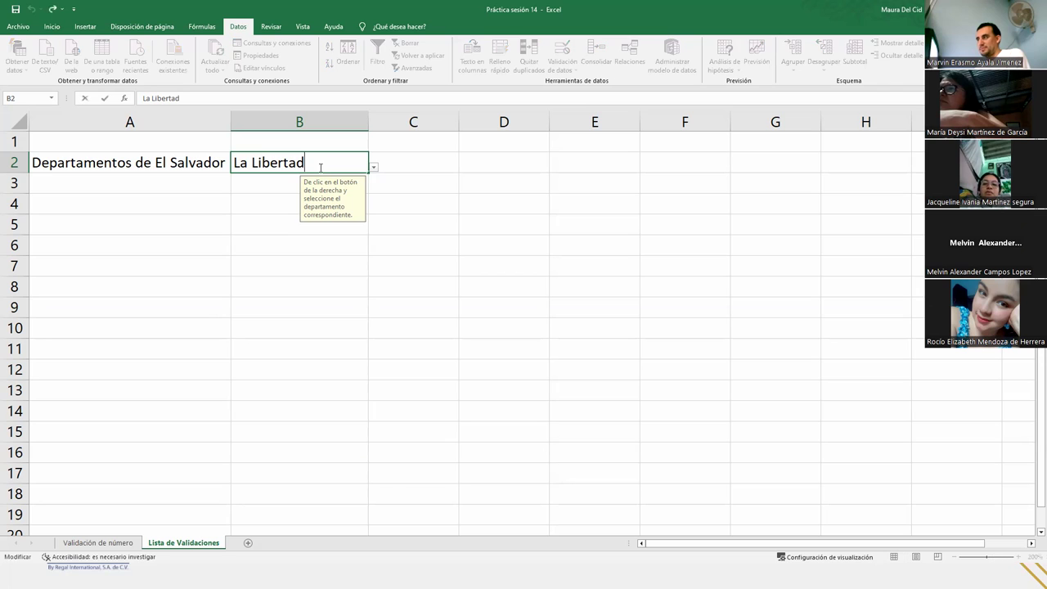
{"action": "key", "text": "BackSpace"}
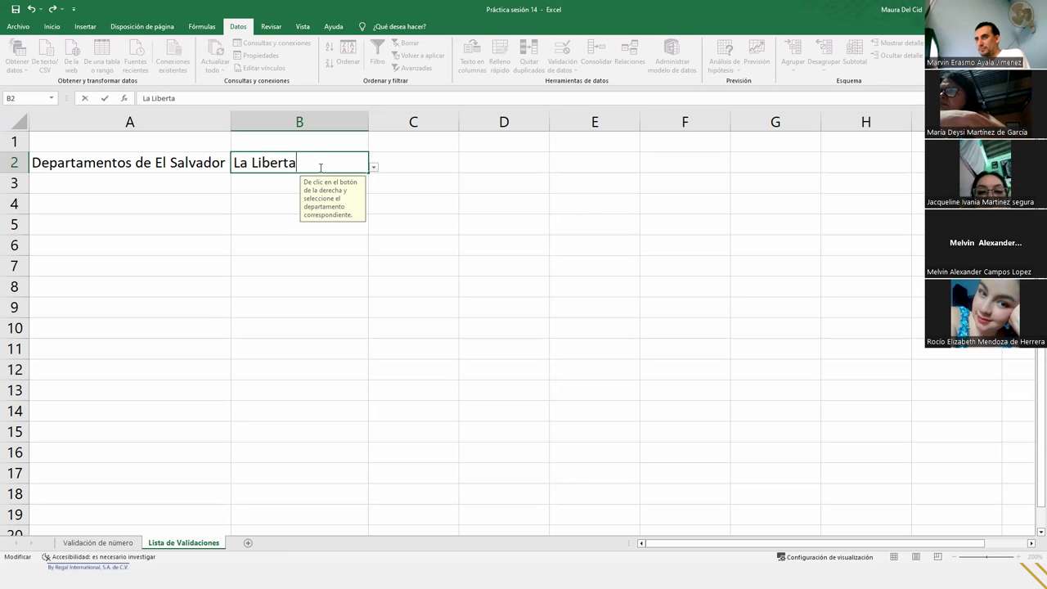
{"action": "key", "text": "Return"}
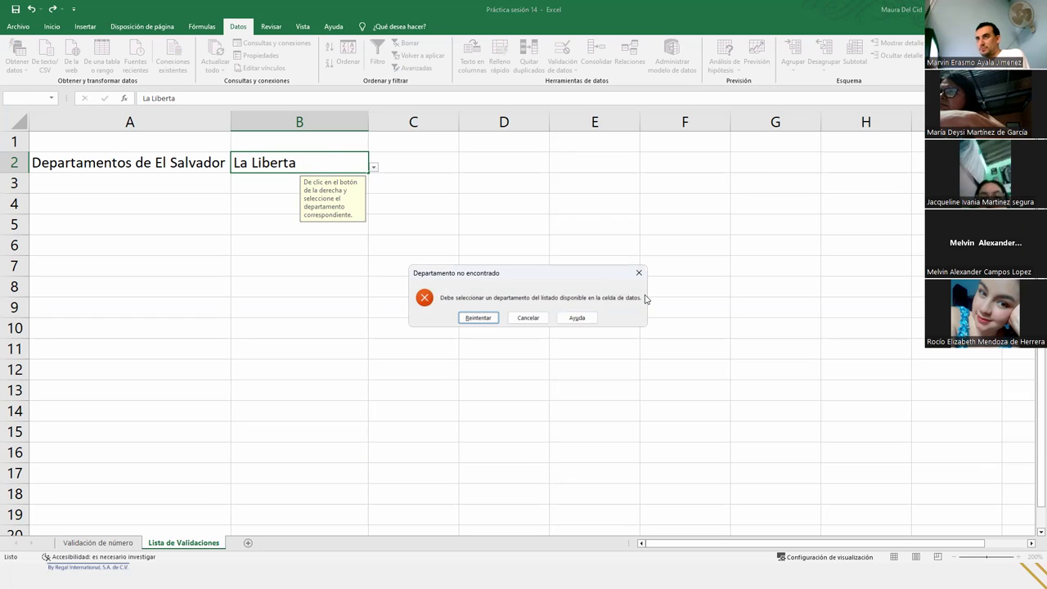
{"action": "left_click", "coordinate": [480, 317]}
{"action": "type", "text": "d"}
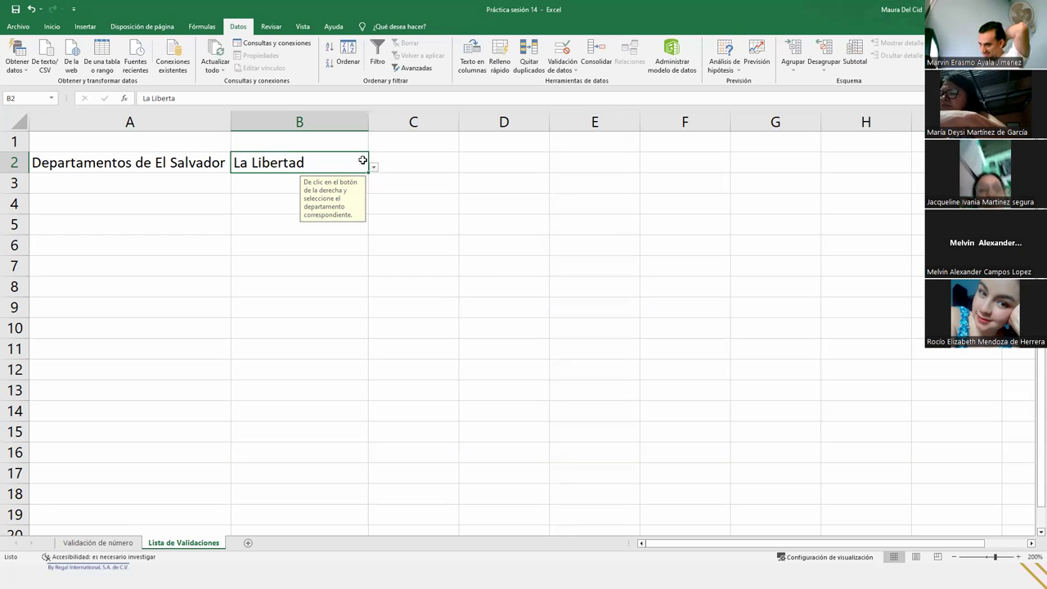
{"action": "key", "text": "Escape"}
{"action": "left_click", "coordinate": [373, 167]}
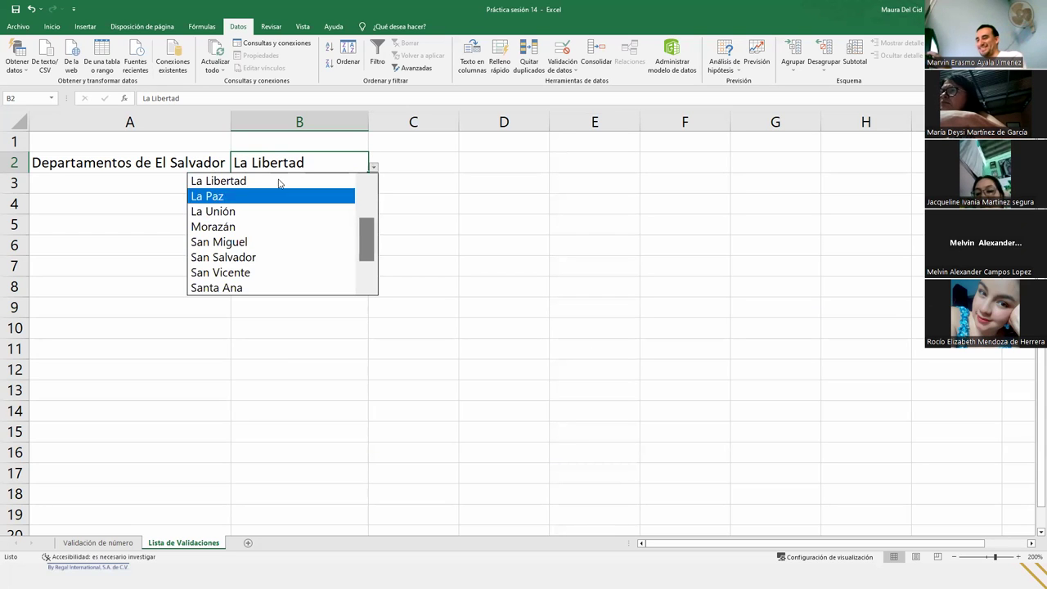
{"action": "left_click", "coordinate": [279, 180]}
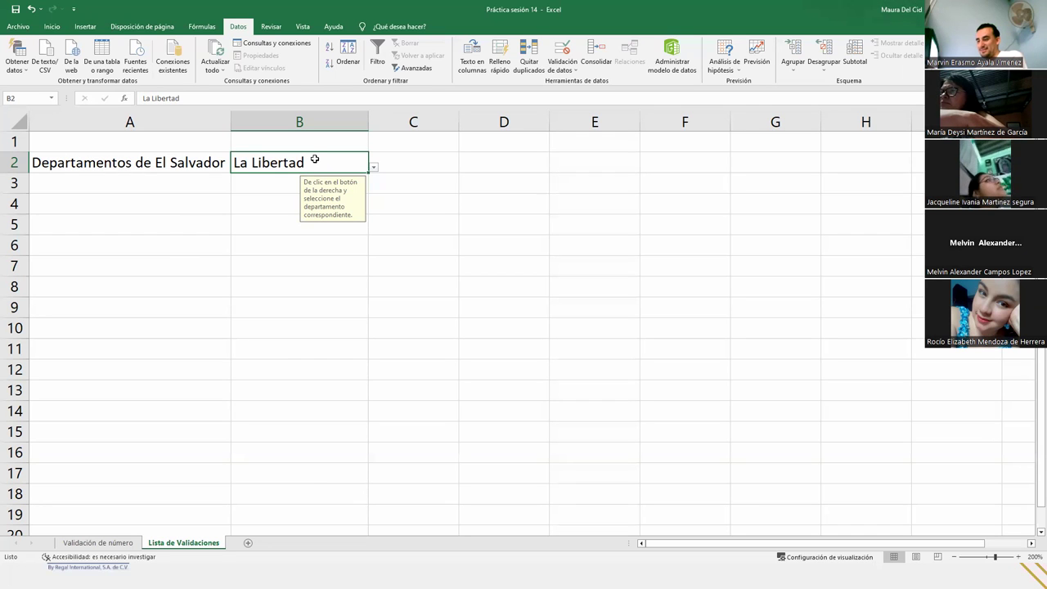
Step: Clear the department in B2 and choose Cuscatlán from its validation list
{"action": "double_click", "coordinate": [313, 164]}
{"action": "left_click_drag", "start_coordinate": [306, 162], "coordinate": [234, 160]}
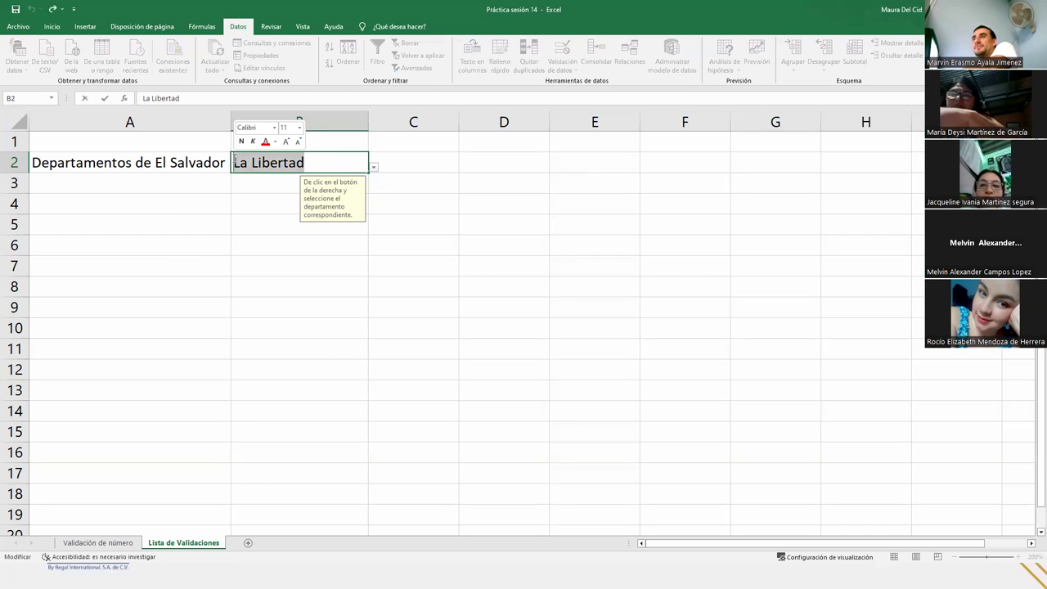
{"action": "key", "text": "BackSpace"}
{"action": "key", "text": "Return"}
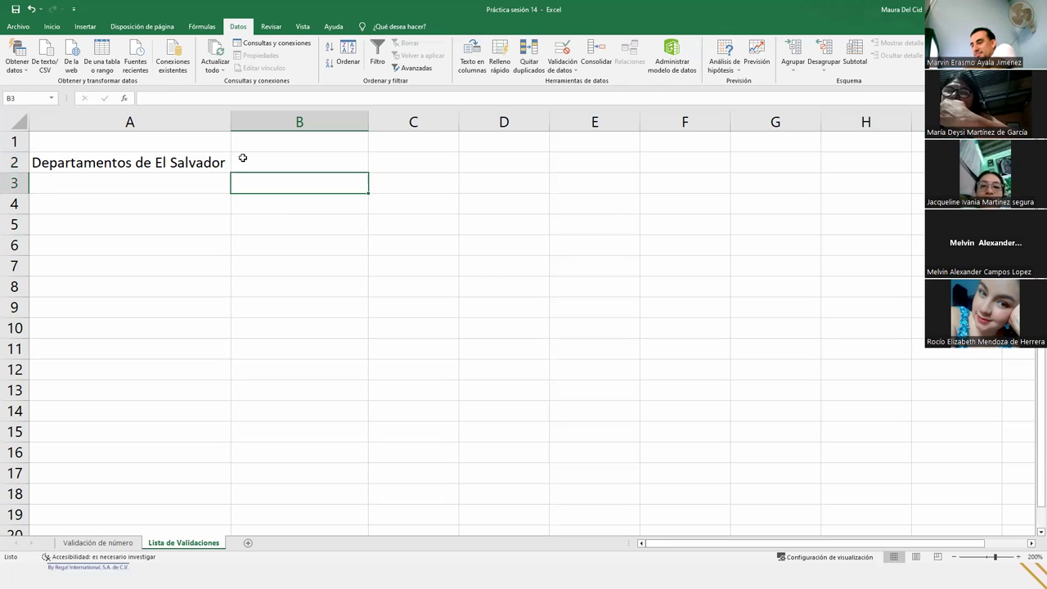
{"action": "left_click", "coordinate": [290, 163]}
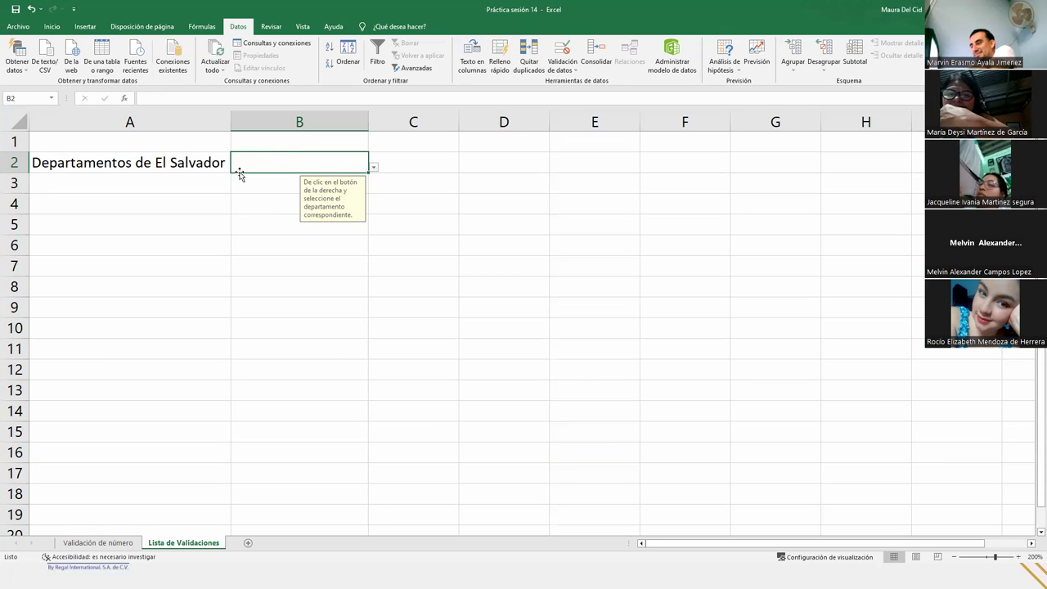
{"action": "left_click", "coordinate": [372, 168]}
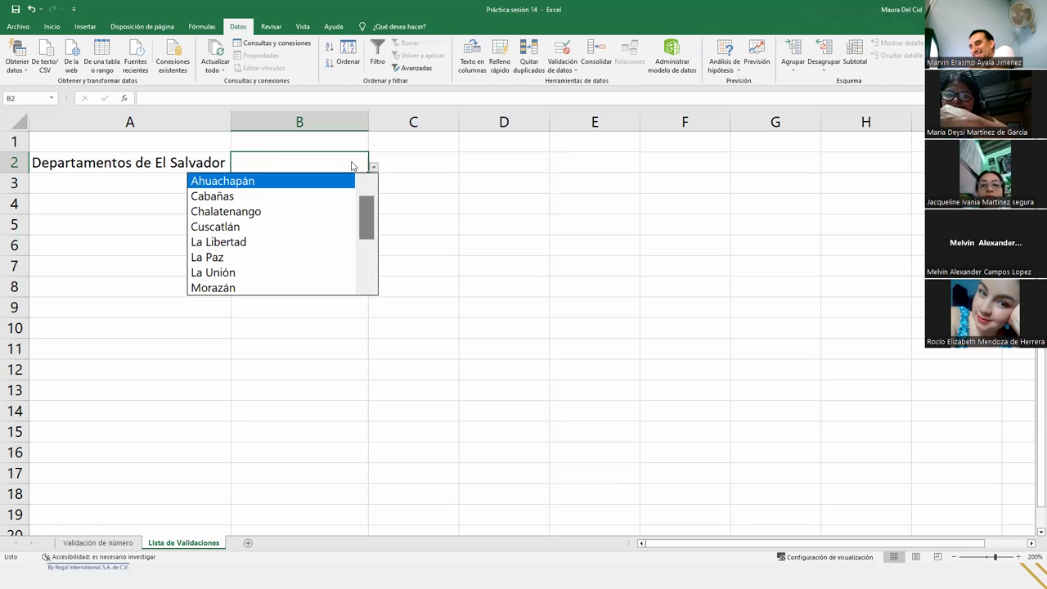
{"action": "left_click", "coordinate": [232, 227]}
{"action": "left_click", "coordinate": [308, 317]}
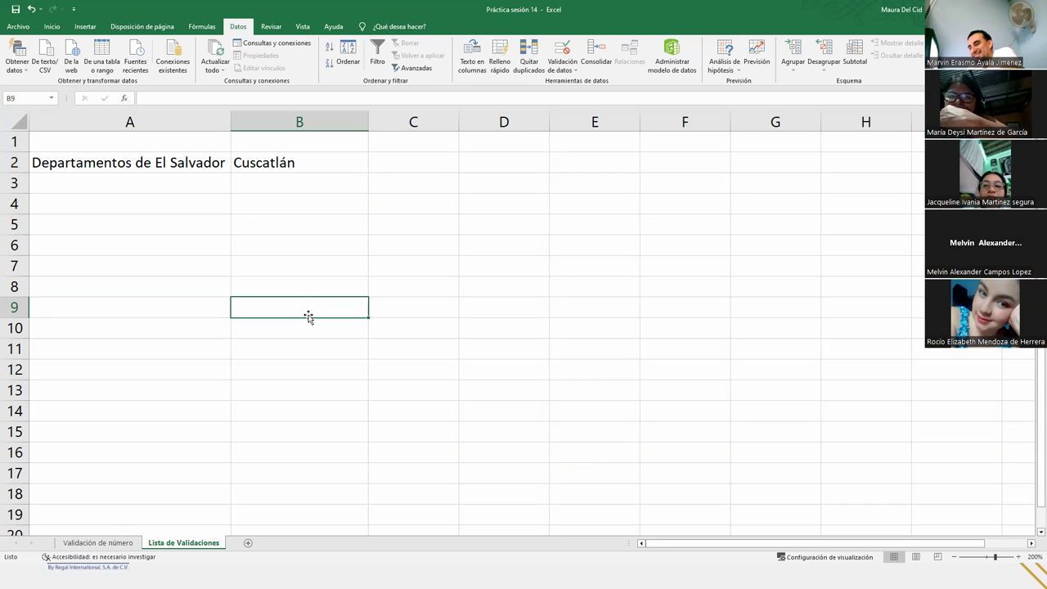
Step: Fill the department cell B2 with a light blue theme color
{"action": "left_click", "coordinate": [291, 162]}
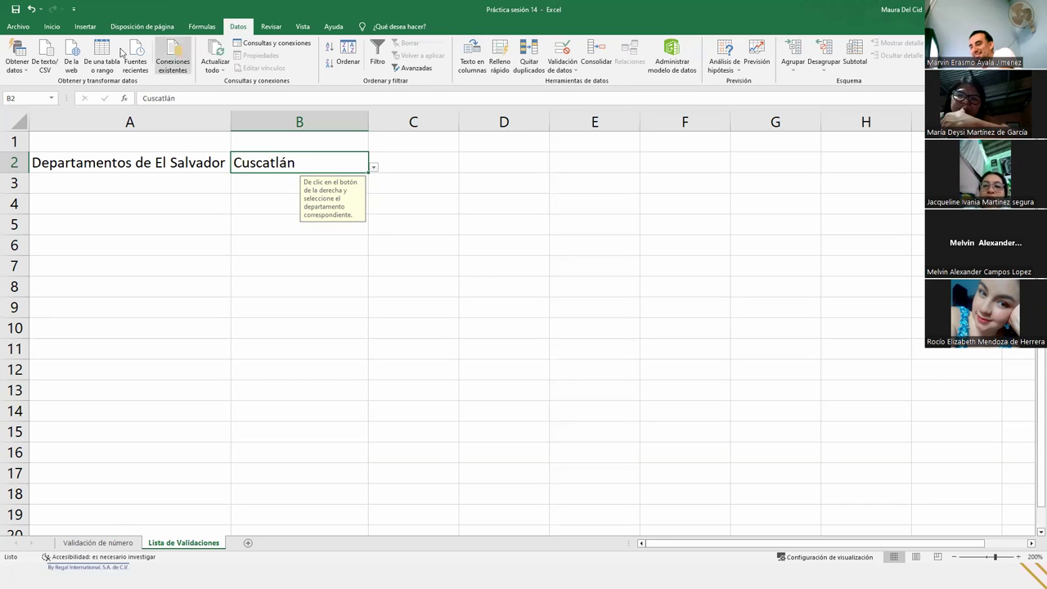
{"action": "left_click", "coordinate": [52, 26]}
{"action": "left_click", "coordinate": [188, 64]}
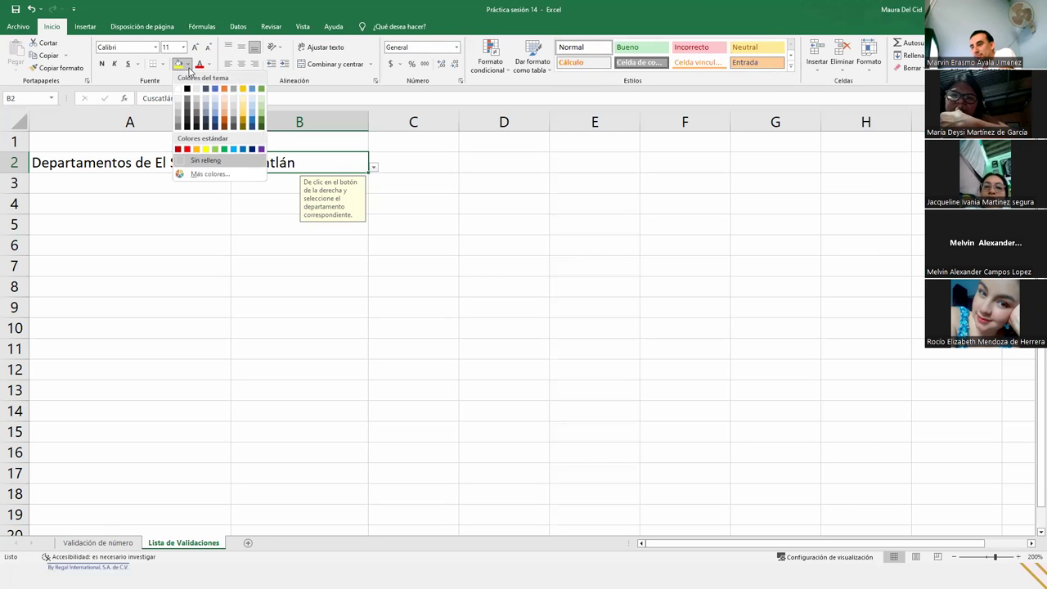
{"action": "left_click", "coordinate": [252, 97]}
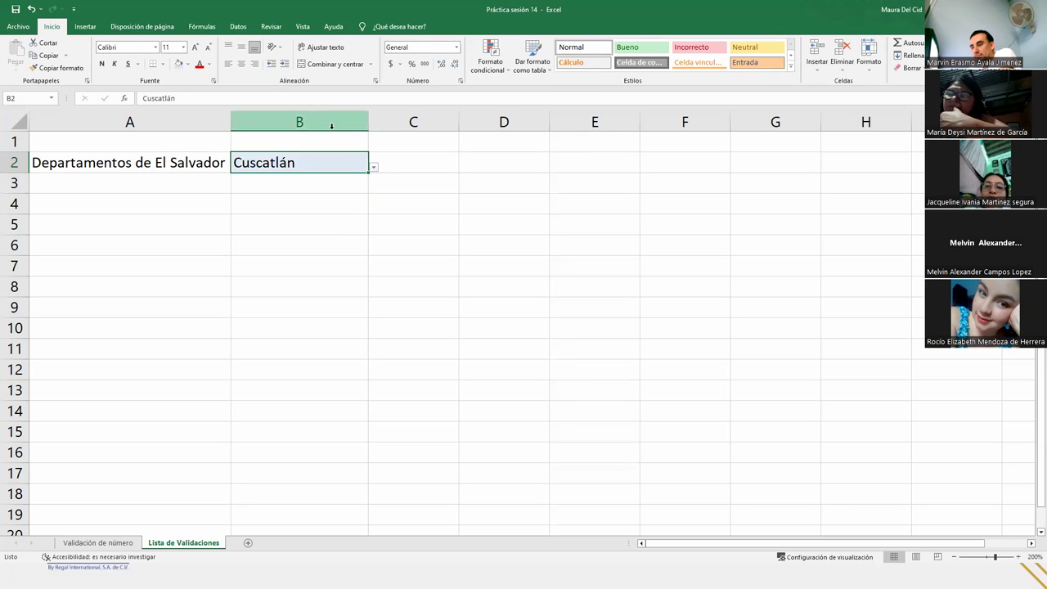
Step: Change the department in B2 to Morazán and set its font color to standard blue
{"action": "left_click", "coordinate": [373, 168]}
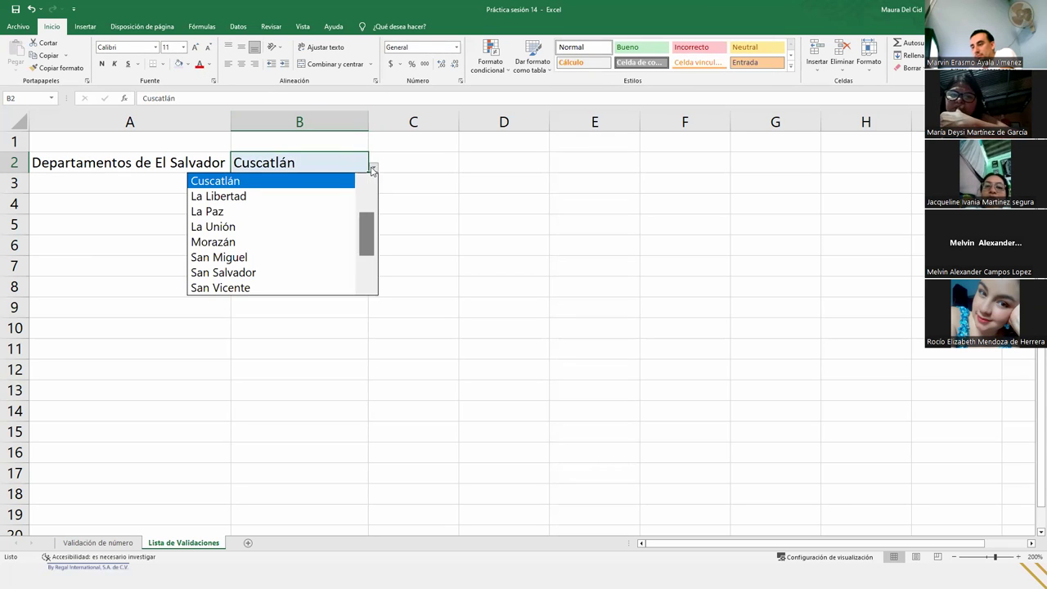
{"action": "left_click", "coordinate": [249, 241]}
{"action": "left_click", "coordinate": [209, 65]}
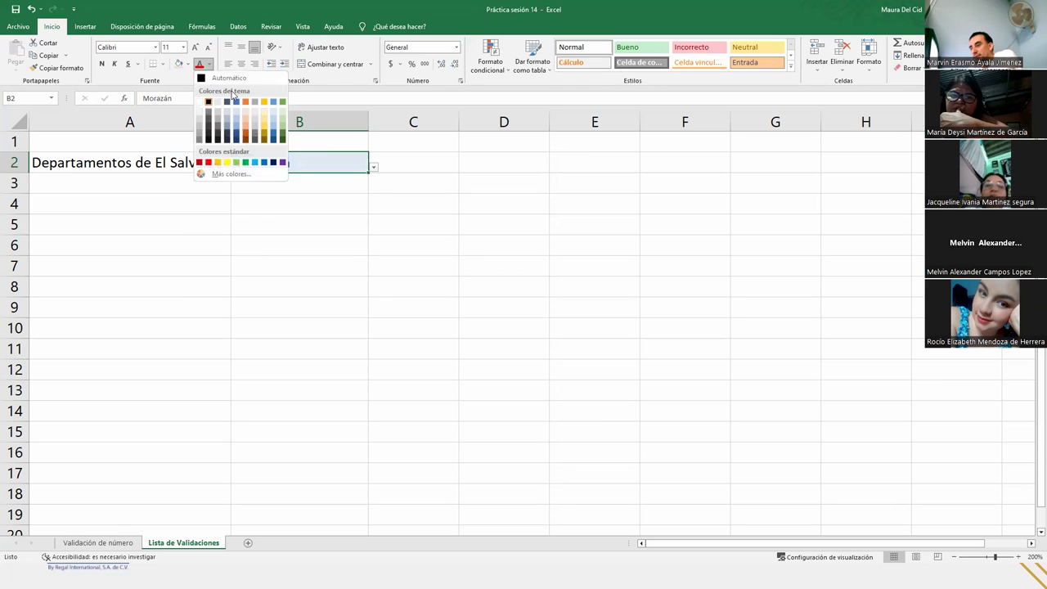
{"action": "left_click", "coordinate": [263, 161]}
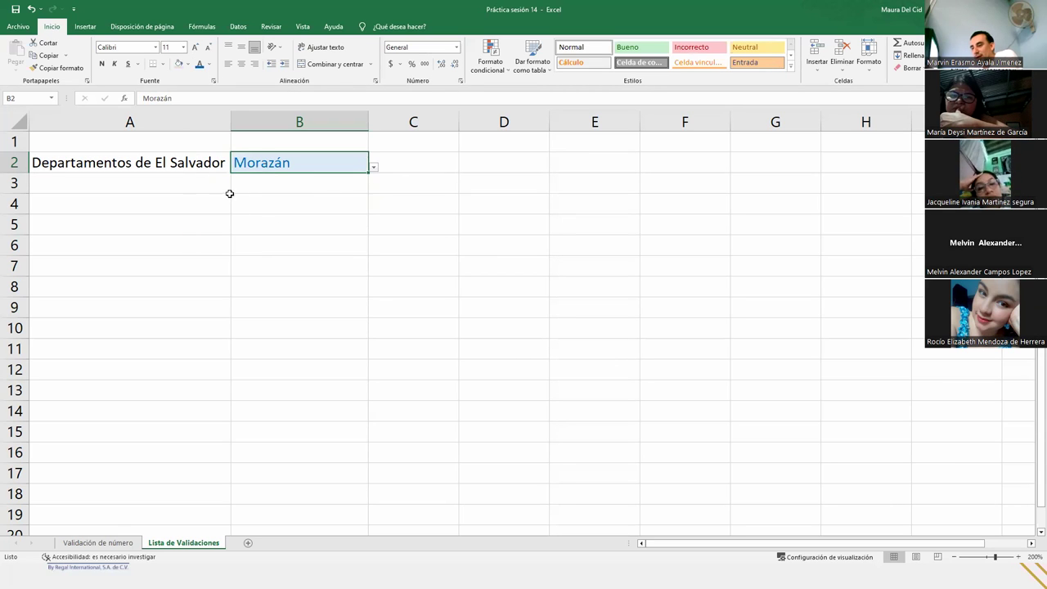
{"action": "left_click", "coordinate": [228, 196]}
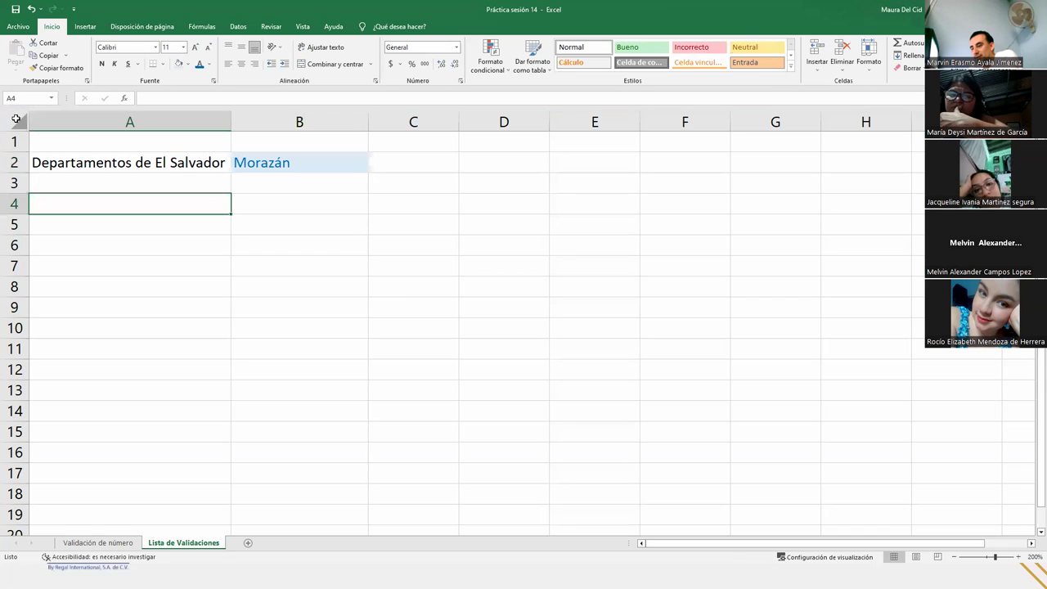
Step: Set the font of the entire Lista de Validaciones sheet to Arial
{"action": "left_click", "coordinate": [20, 118]}
{"action": "left_click", "coordinate": [156, 46]}
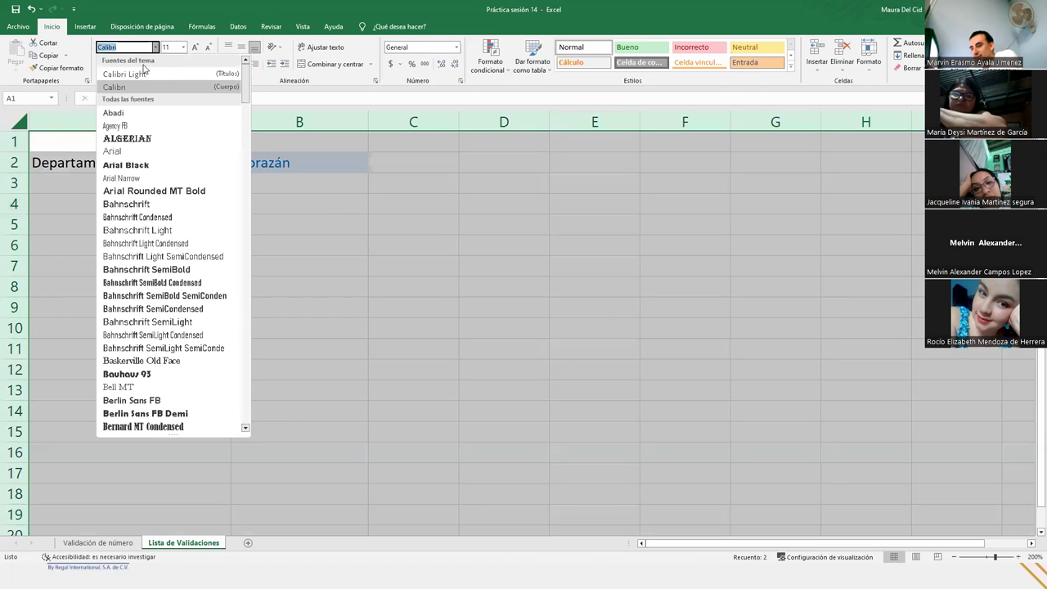
{"action": "left_click", "coordinate": [112, 151]}
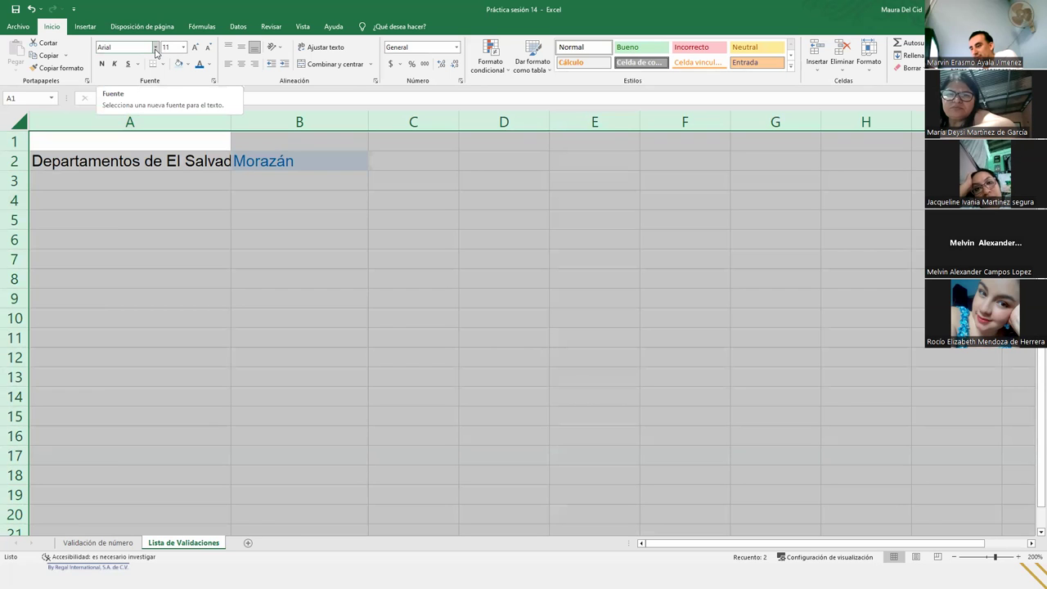
Step: Change the font of the entire Lista de Validaciones sheet to Ink Free
{"action": "left_click", "coordinate": [156, 47]}
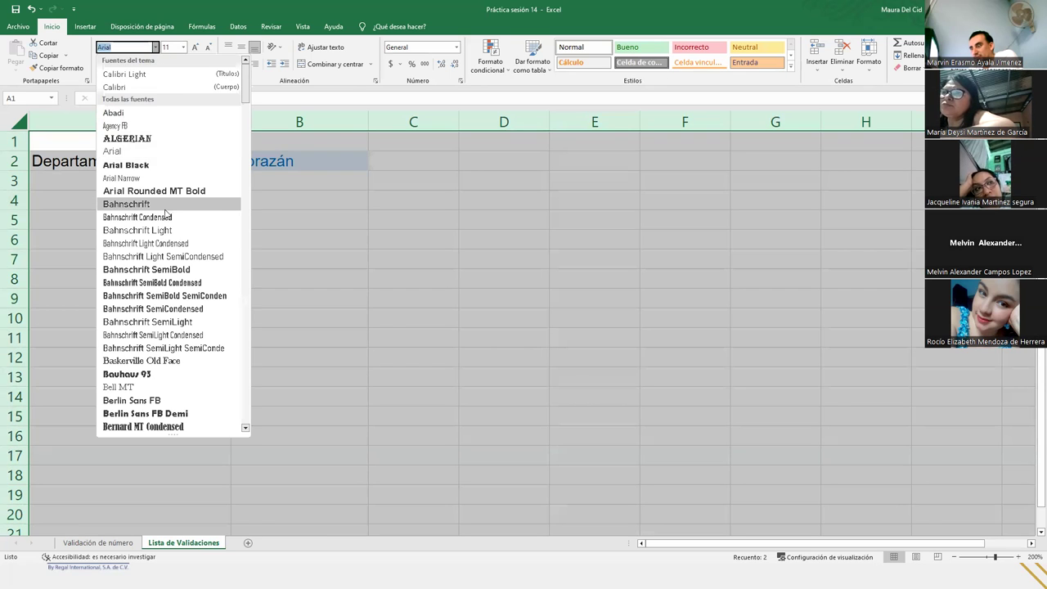
{"action": "scroll", "coordinate": [166, 215], "scroll_direction": "down", "scroll_amount": 3}
{"action": "scroll", "coordinate": [166, 215], "scroll_direction": "down", "scroll_amount": 8}
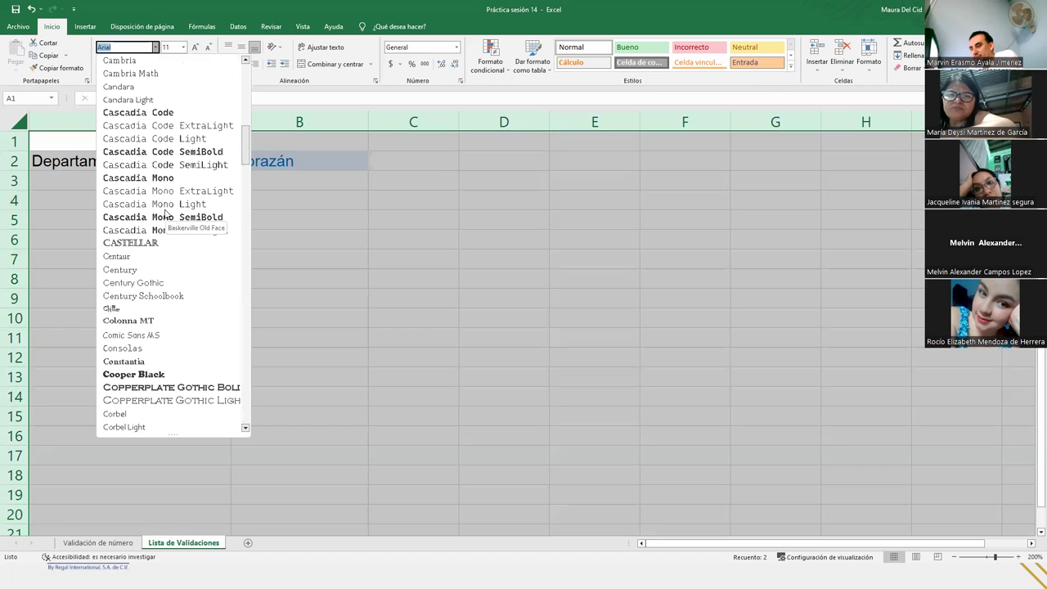
{"action": "scroll", "coordinate": [166, 214], "scroll_direction": "down", "scroll_amount": 6}
{"action": "scroll", "coordinate": [166, 214], "scroll_direction": "down", "scroll_amount": 12}
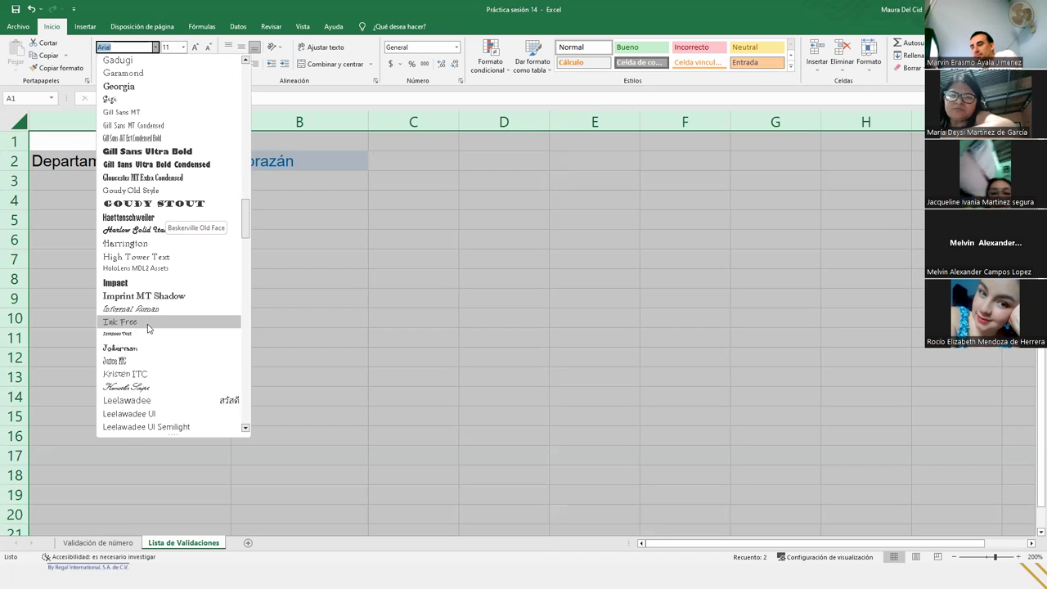
{"action": "left_click", "coordinate": [120, 321]}
Step: AutoFit column A to its text and choose Sonsonate from the validation list in B2
{"action": "left_click", "coordinate": [258, 165]}
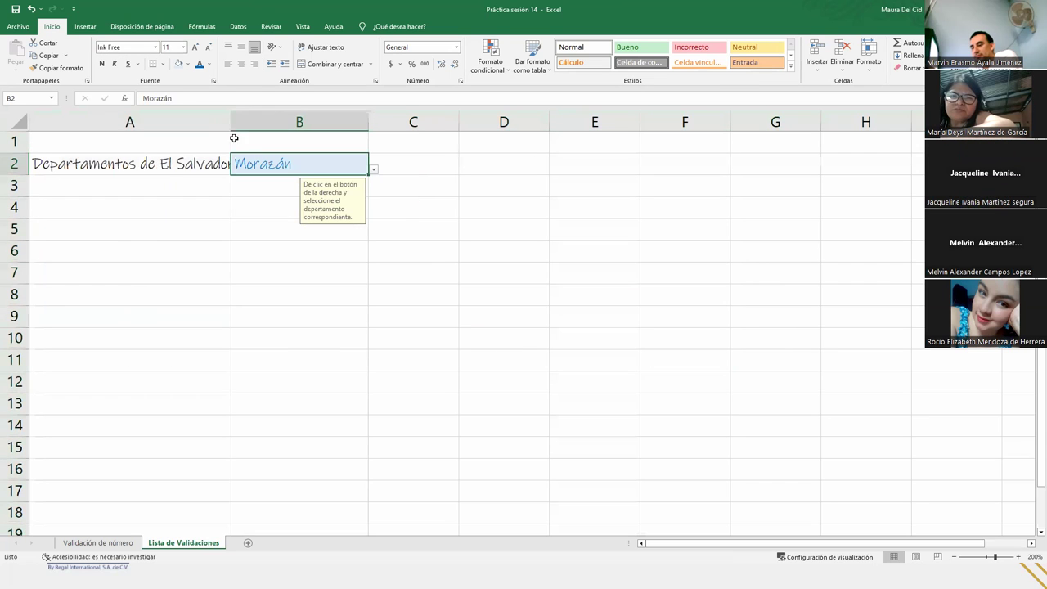
{"action": "double_click", "coordinate": [231, 120]}
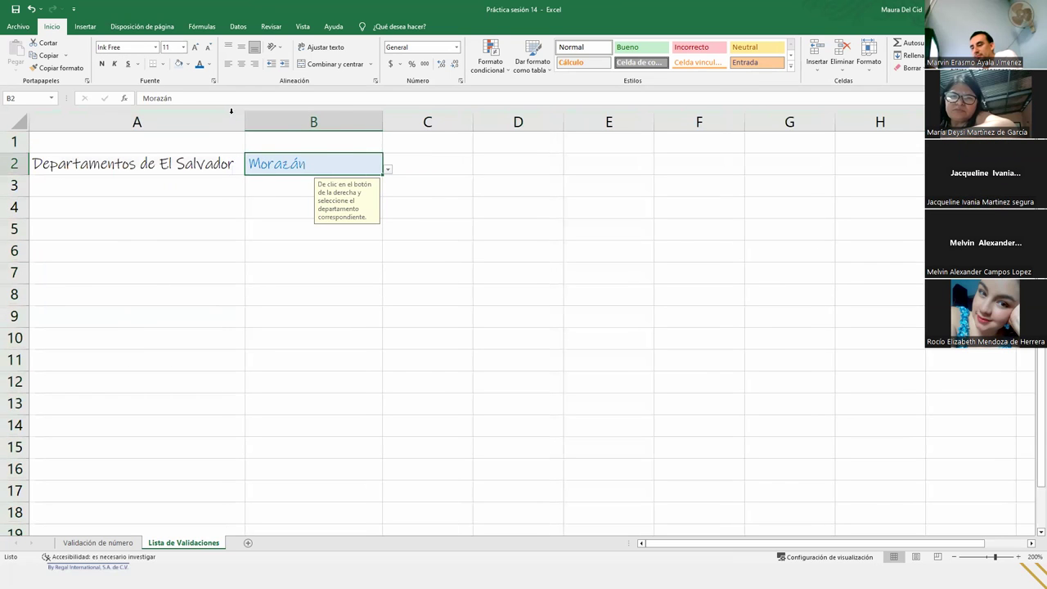
{"action": "left_click", "coordinate": [387, 169]}
{"action": "left_click", "coordinate": [282, 267]}
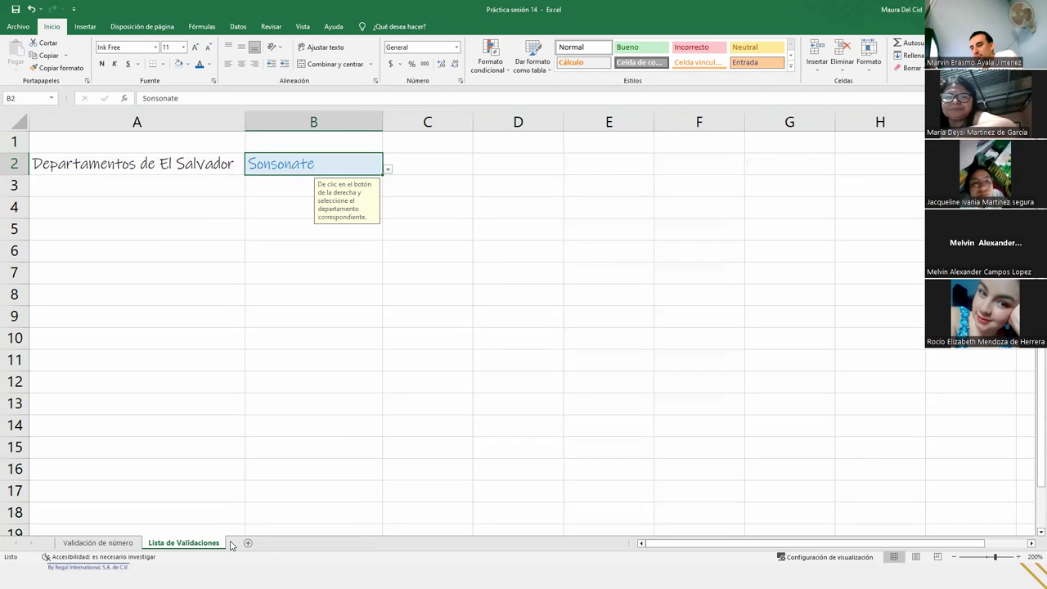
Step: Unhide the Deptos de El Salvador sheet and select the last department in its list
{"action": "right_click", "coordinate": [218, 544]}
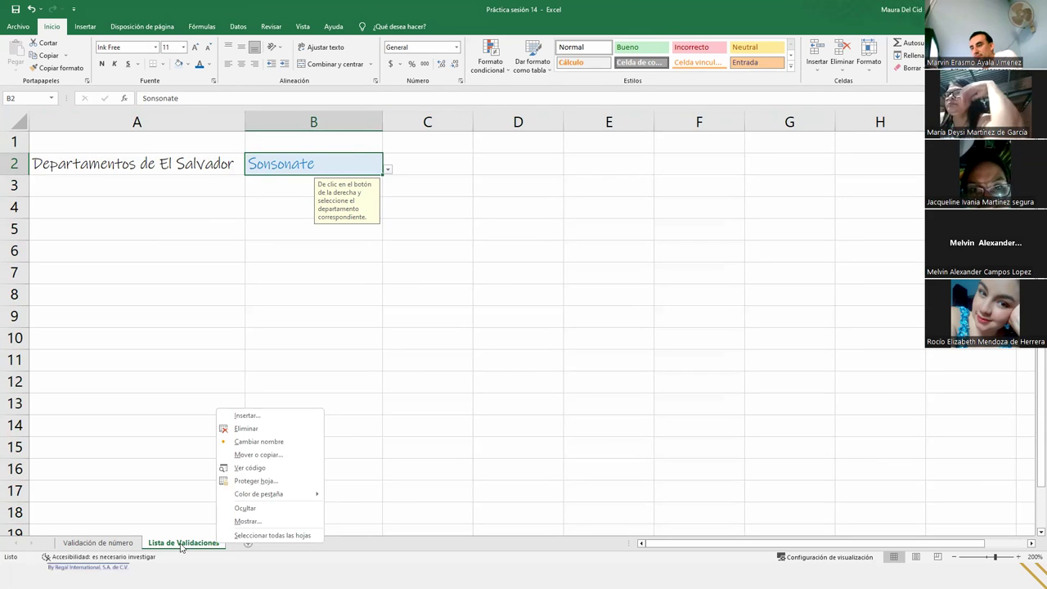
{"action": "left_click", "coordinate": [246, 521]}
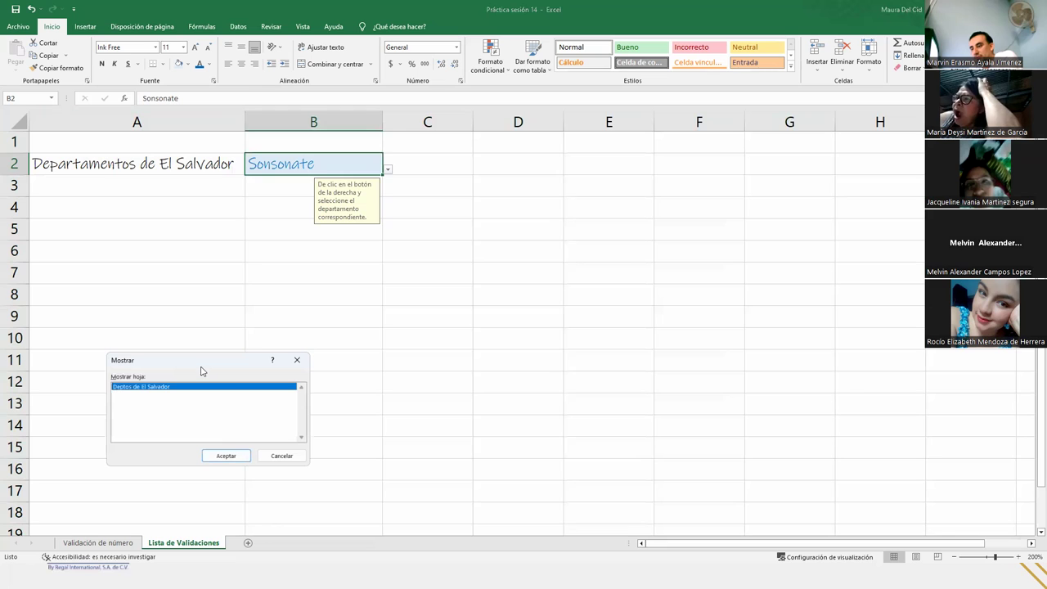
{"action": "left_click_drag", "start_coordinate": [207, 363], "coordinate": [577, 295]}
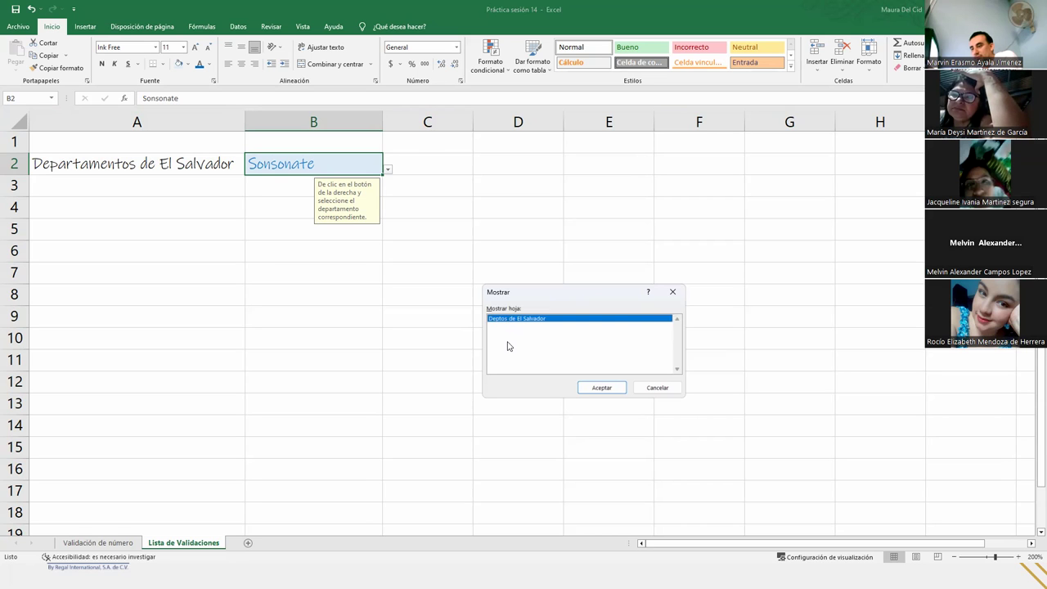
{"action": "left_click", "coordinate": [601, 388]}
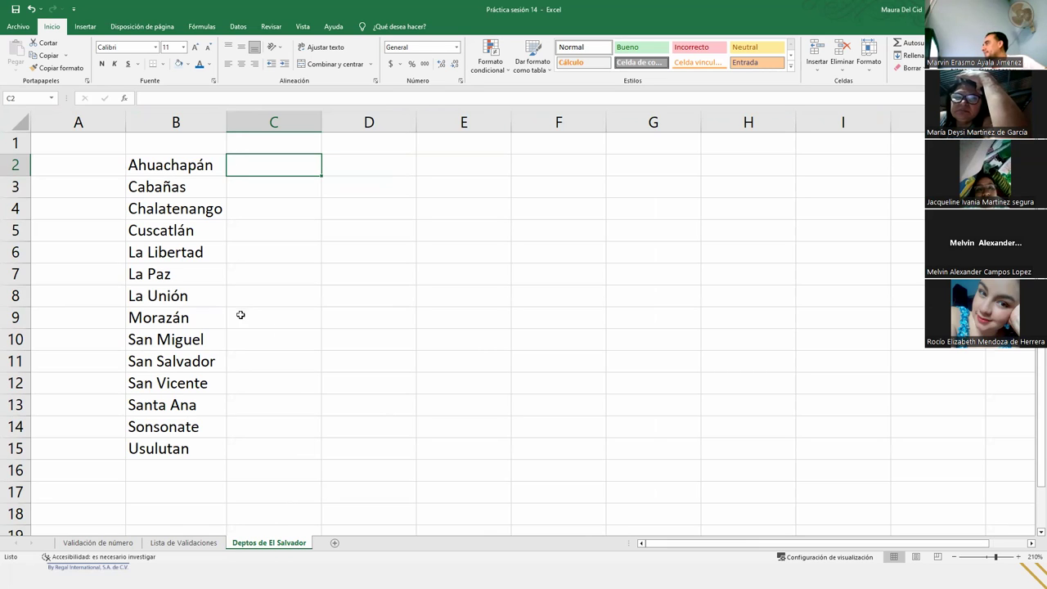
{"action": "left_click", "coordinate": [203, 278]}
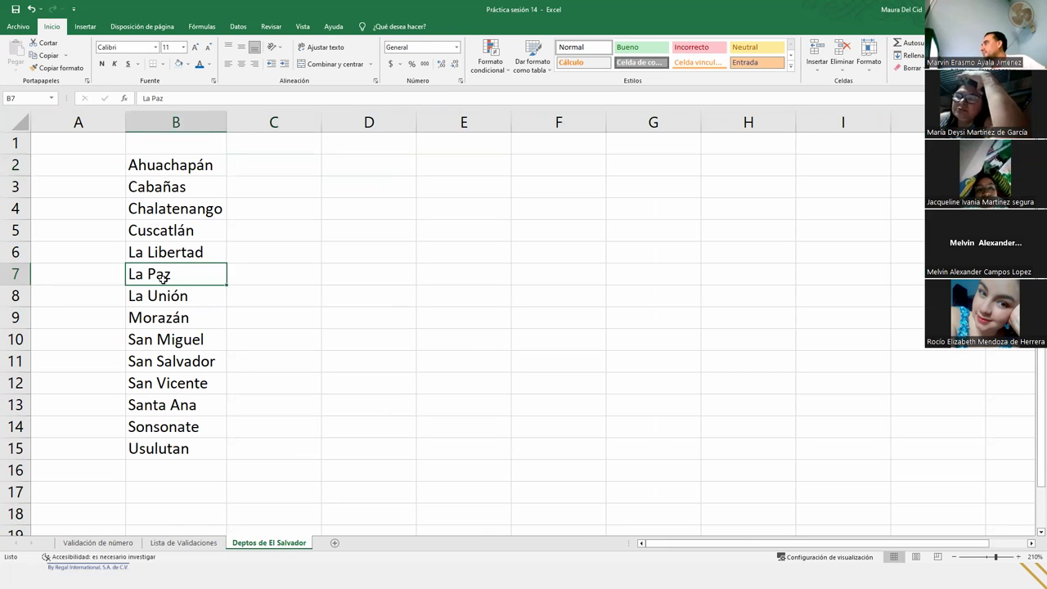
{"action": "left_click", "coordinate": [158, 452]}
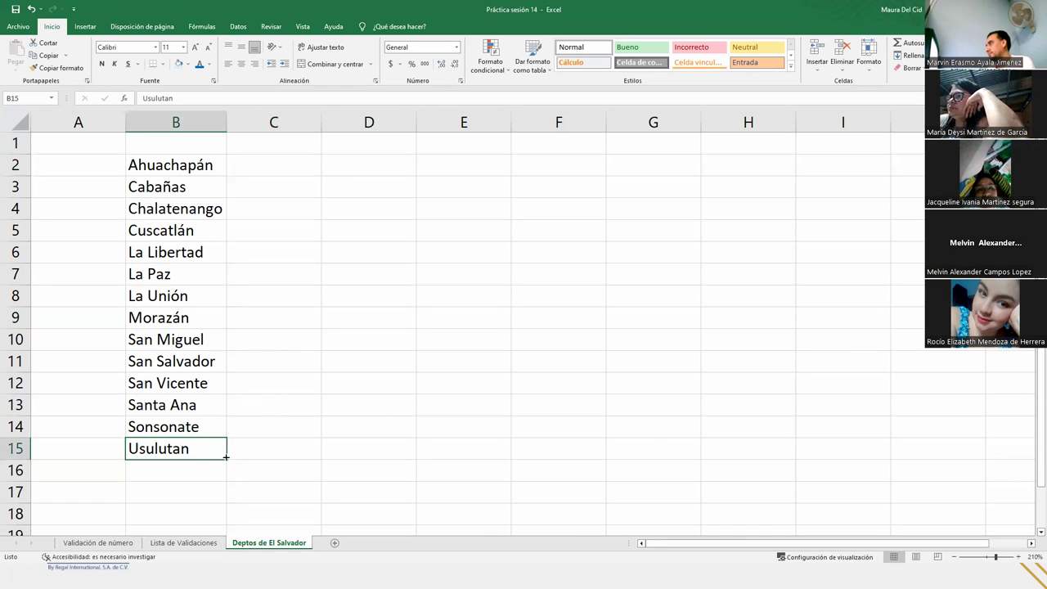
Step: Examine the spelling of El Salvador's departments in the custom list under Excel's advanced options, leaving the custom lists unedited
{"action": "left_click", "coordinate": [20, 28]}
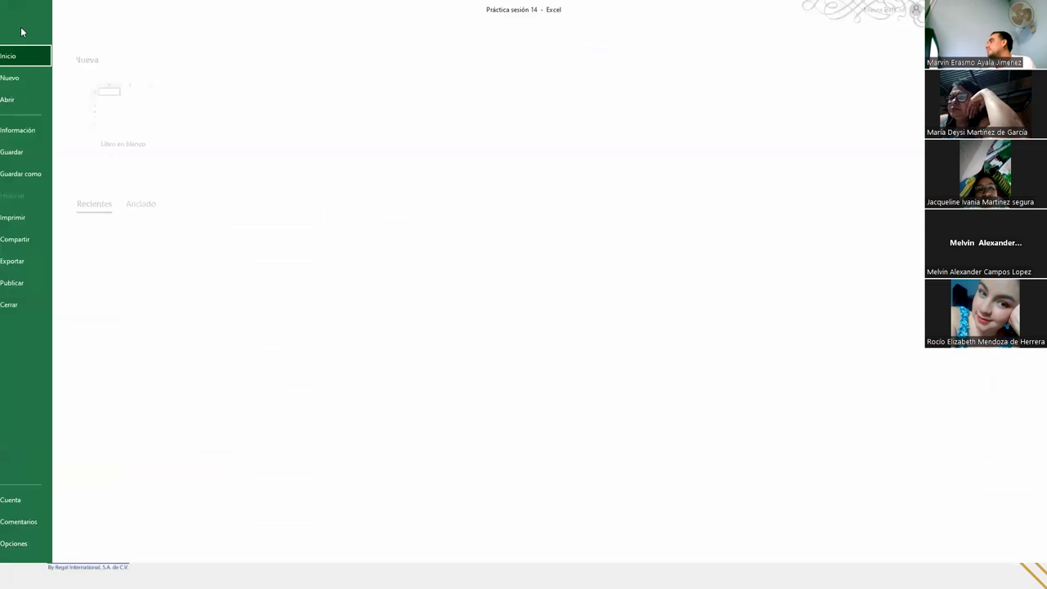
{"action": "key", "text": "Escape"}
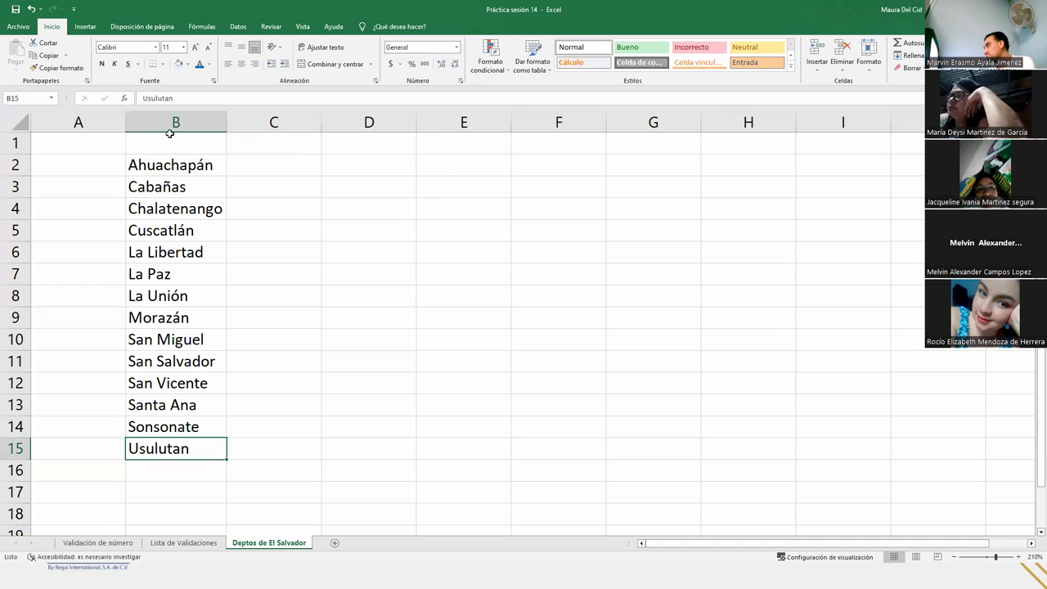
{"action": "left_click", "coordinate": [350, 229]}
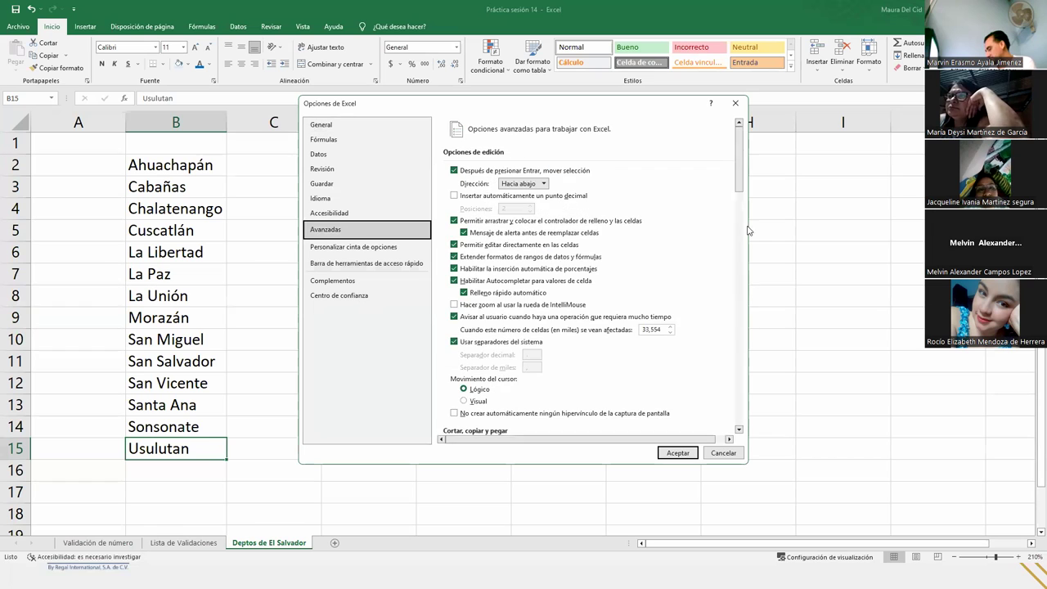
{"action": "left_click_drag", "start_coordinate": [735, 180], "coordinate": [736, 413]}
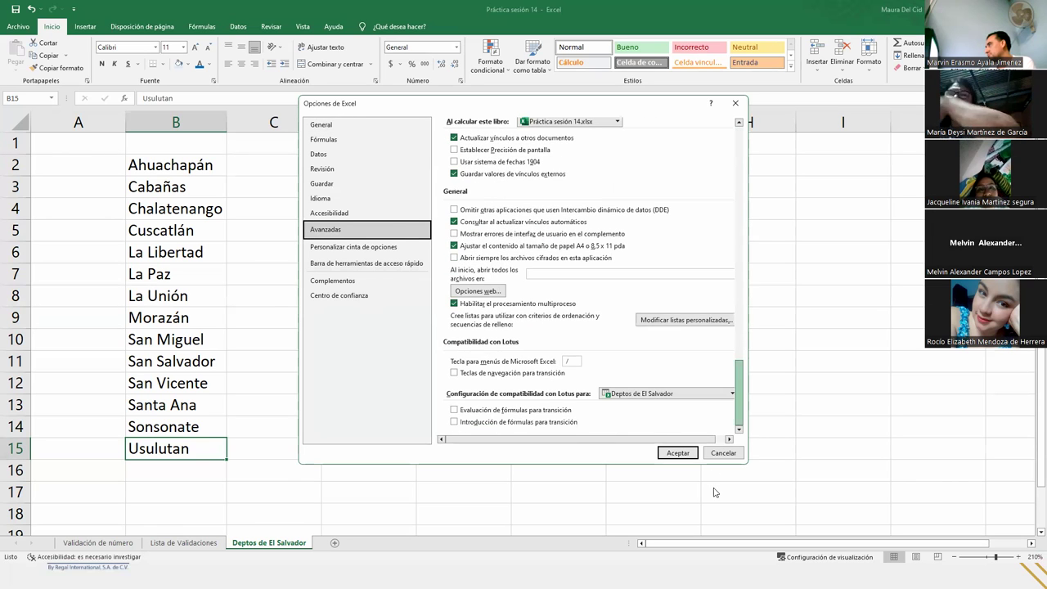
{"action": "left_click", "coordinate": [676, 320]}
{"action": "left_click", "coordinate": [434, 288]}
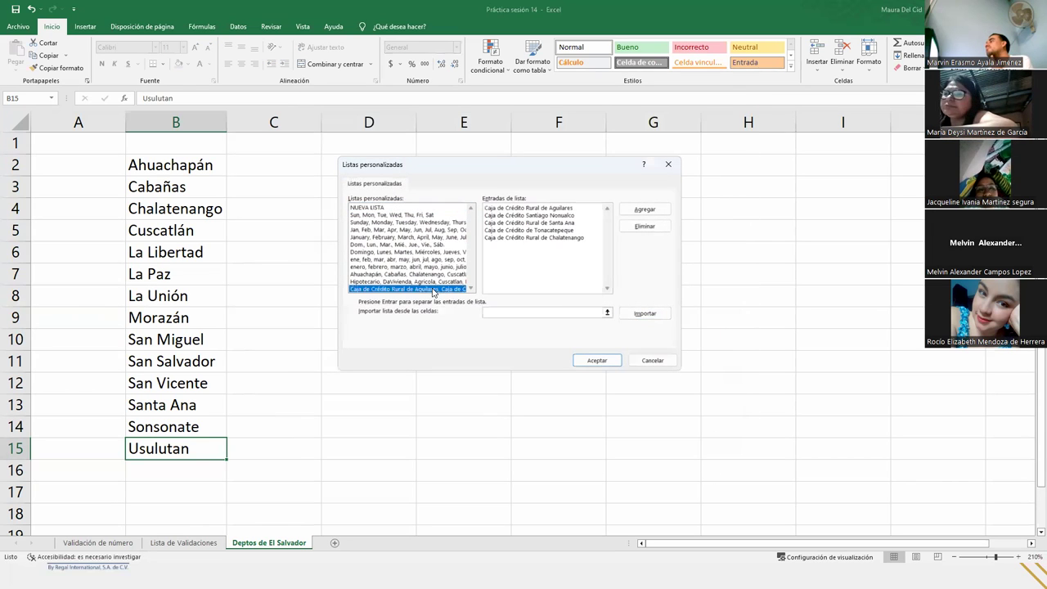
{"action": "left_click", "coordinate": [434, 274]}
{"action": "left_click", "coordinate": [570, 259]}
{"action": "left_click", "coordinate": [607, 283]}
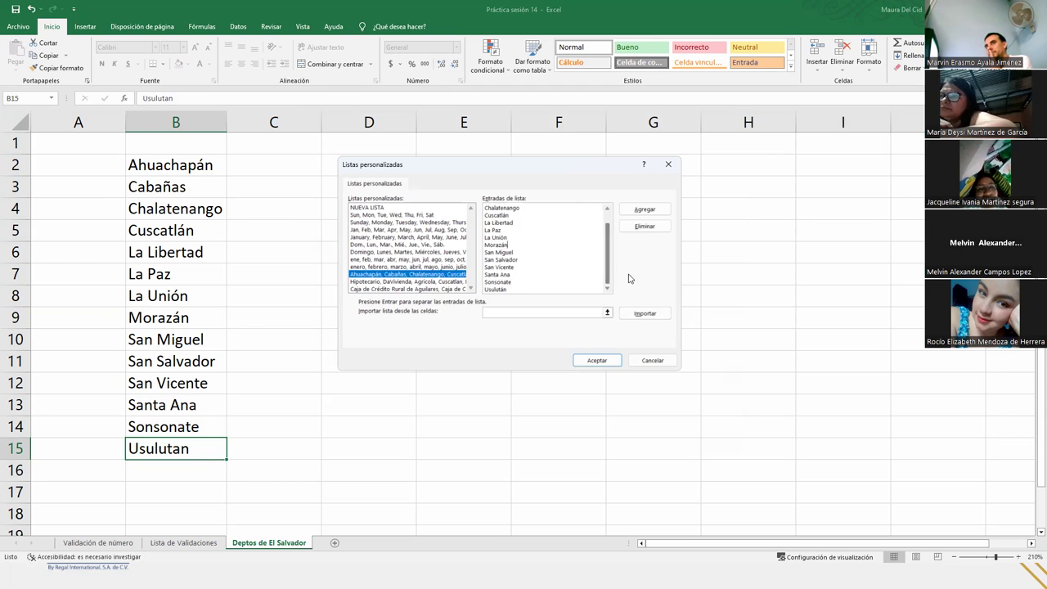
{"action": "left_click", "coordinate": [671, 167]}
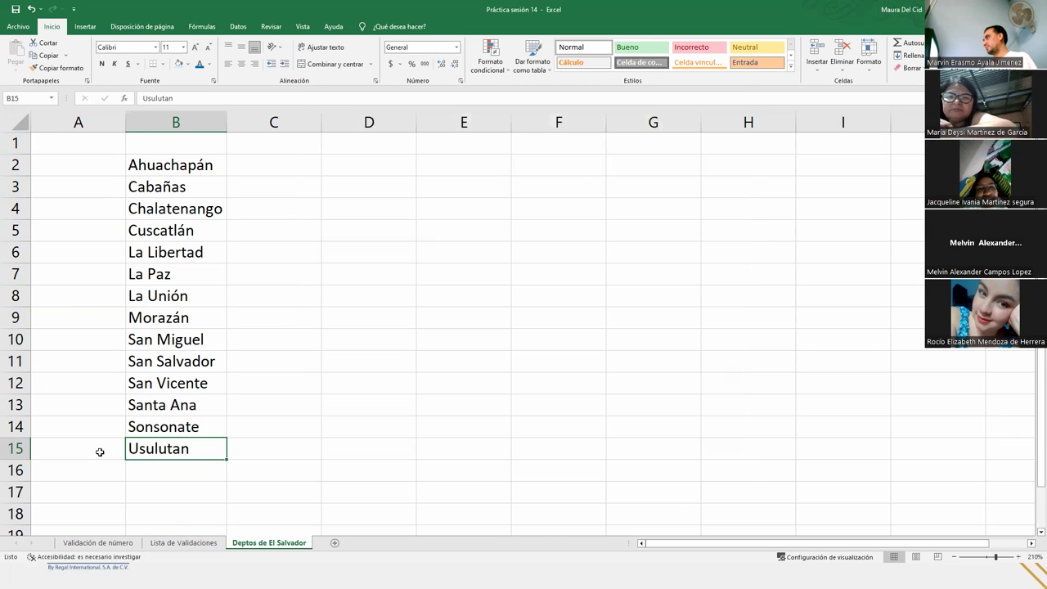
Step: Correct the spelling of the department in B15 of Deptos de El Salvador to Usulután
{"action": "double_click", "coordinate": [172, 448]}
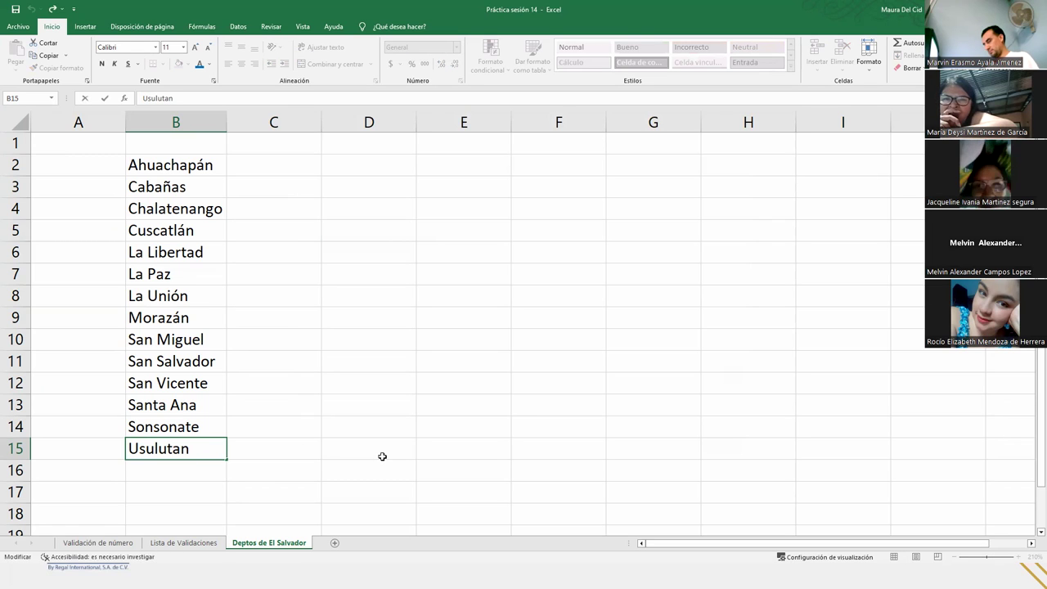
{"action": "key", "text": "Delete"}
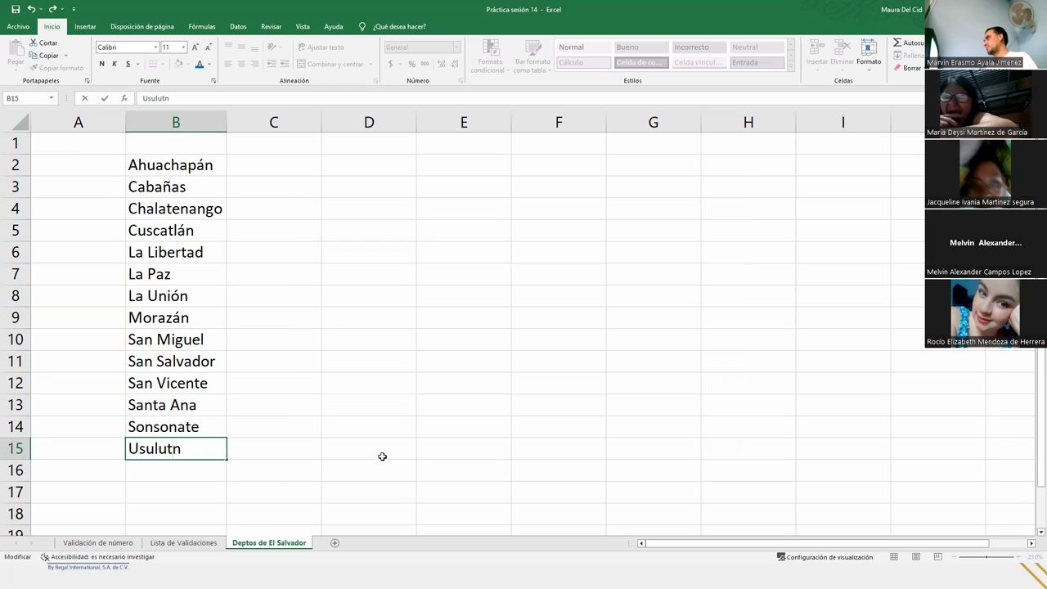
{"action": "type", "text": "á"}
{"action": "key", "text": "Return"}
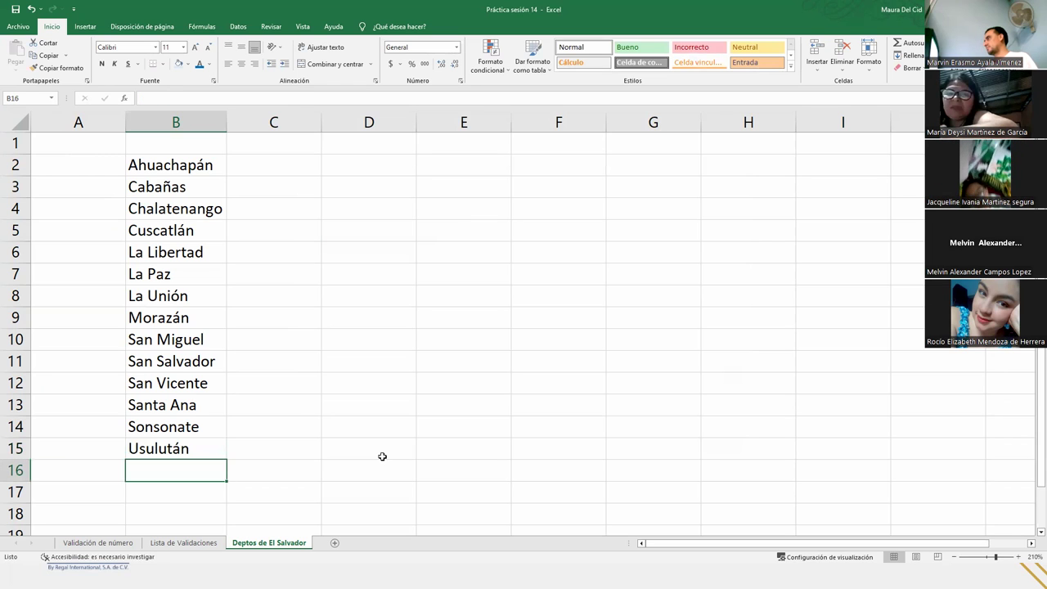
{"action": "left_click", "coordinate": [189, 267]}
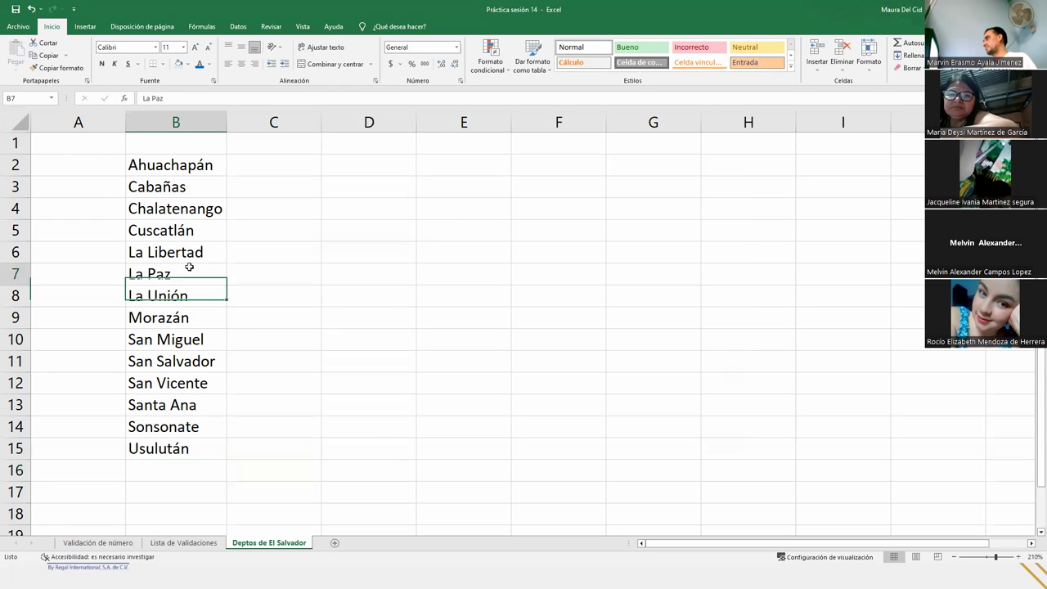
{"action": "left_click", "coordinate": [190, 172]}
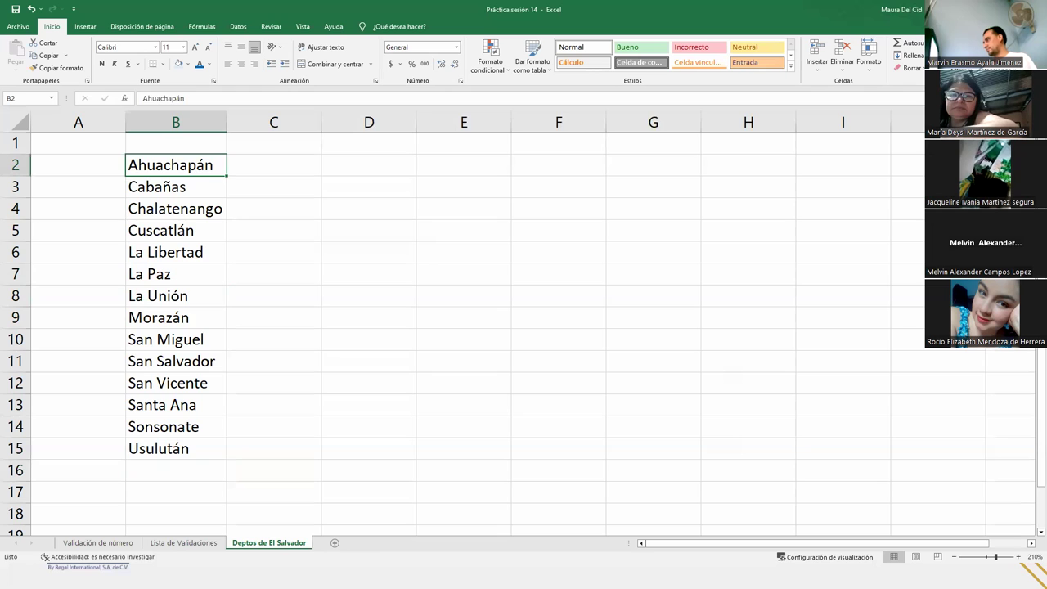
Step: In Lista de Validaciones, choose Usulután from B2's validation list and check the options against the Deptos de El Salvador sheet
{"action": "left_click", "coordinate": [183, 542]}
{"action": "left_click", "coordinate": [388, 168]}
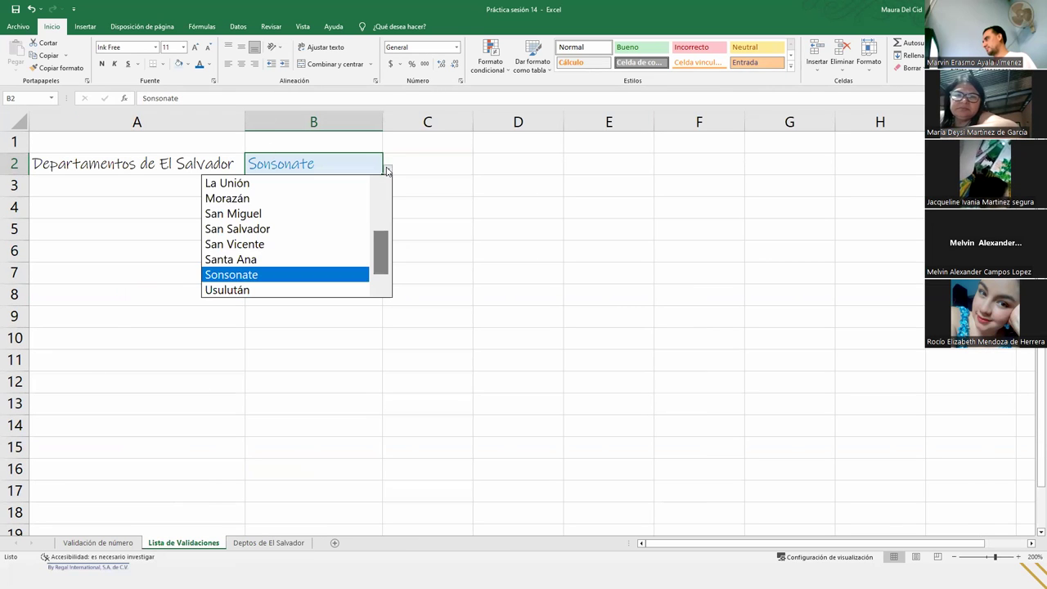
{"action": "left_click", "coordinate": [309, 291]}
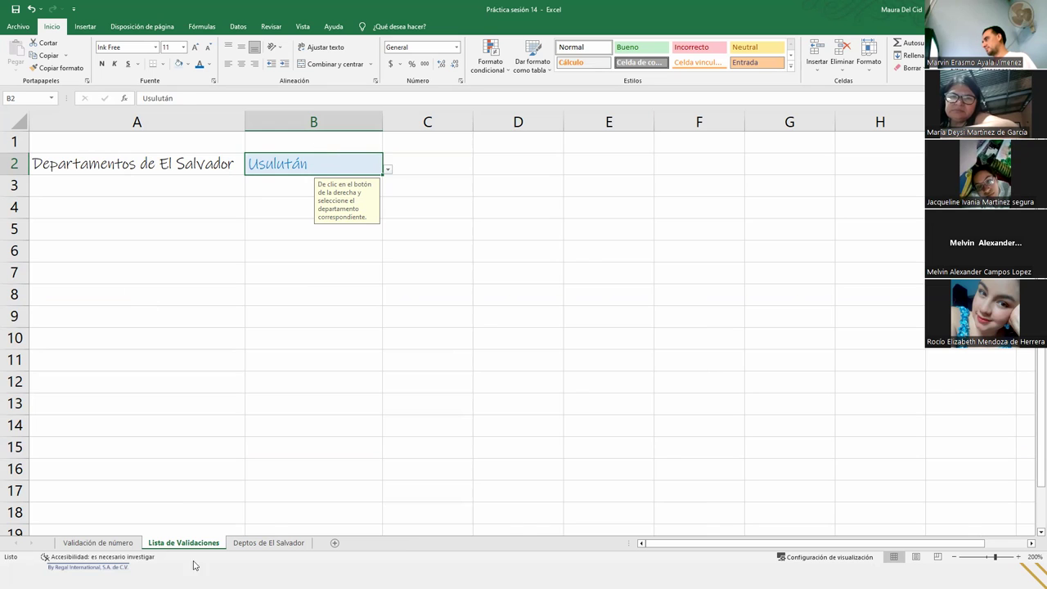
{"action": "left_click", "coordinate": [270, 542]}
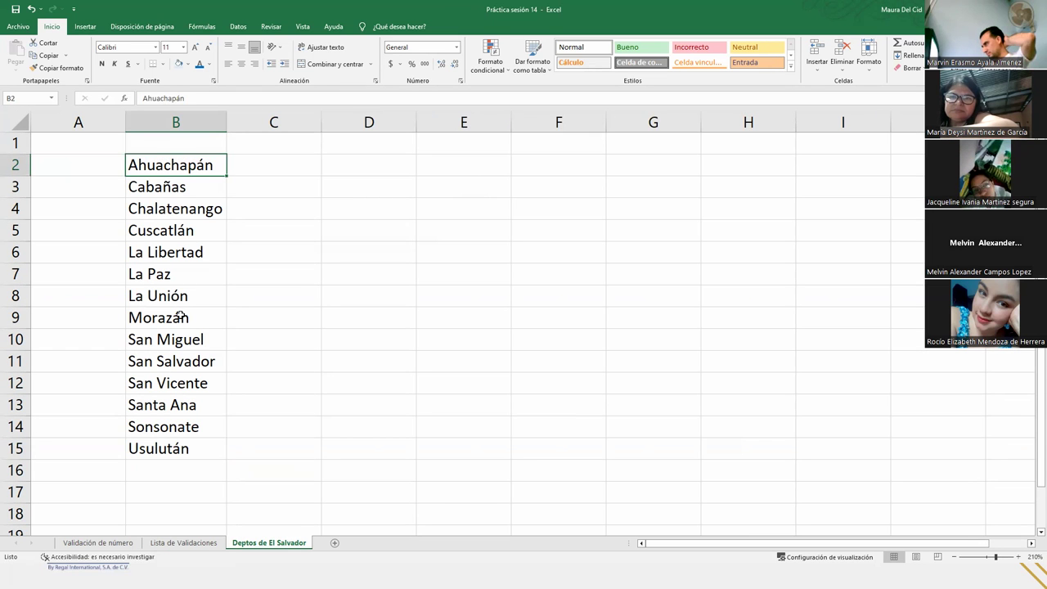
{"action": "left_click", "coordinate": [212, 540]}
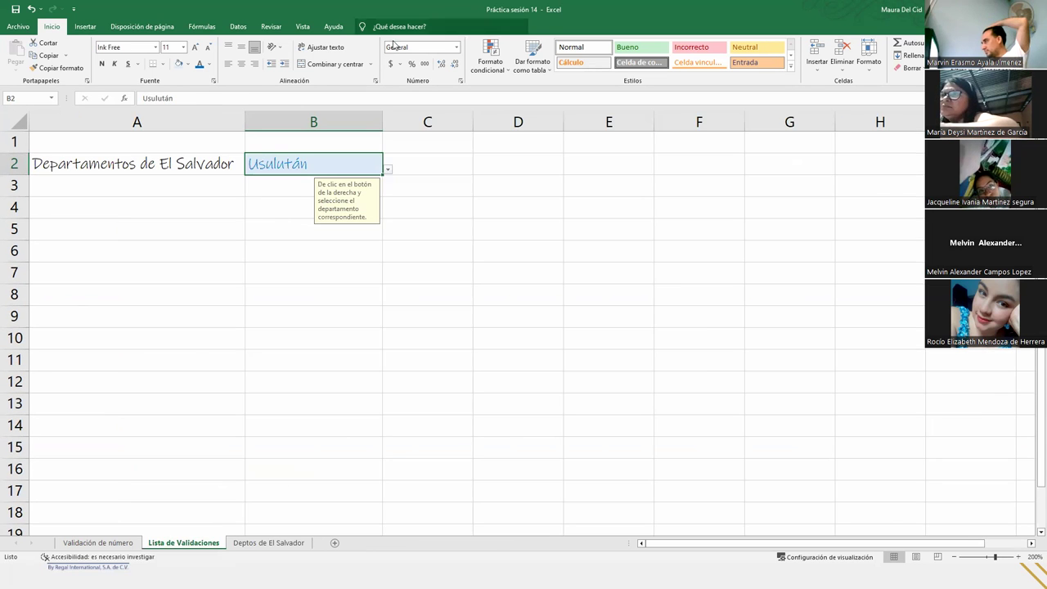
{"action": "left_click", "coordinate": [387, 170]}
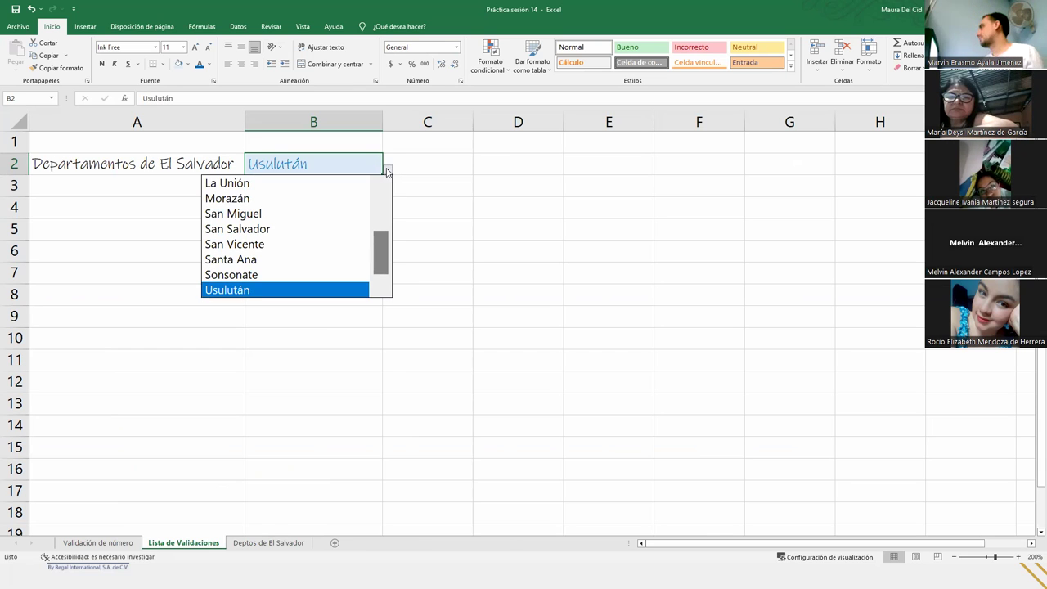
{"action": "left_click", "coordinate": [387, 170]}
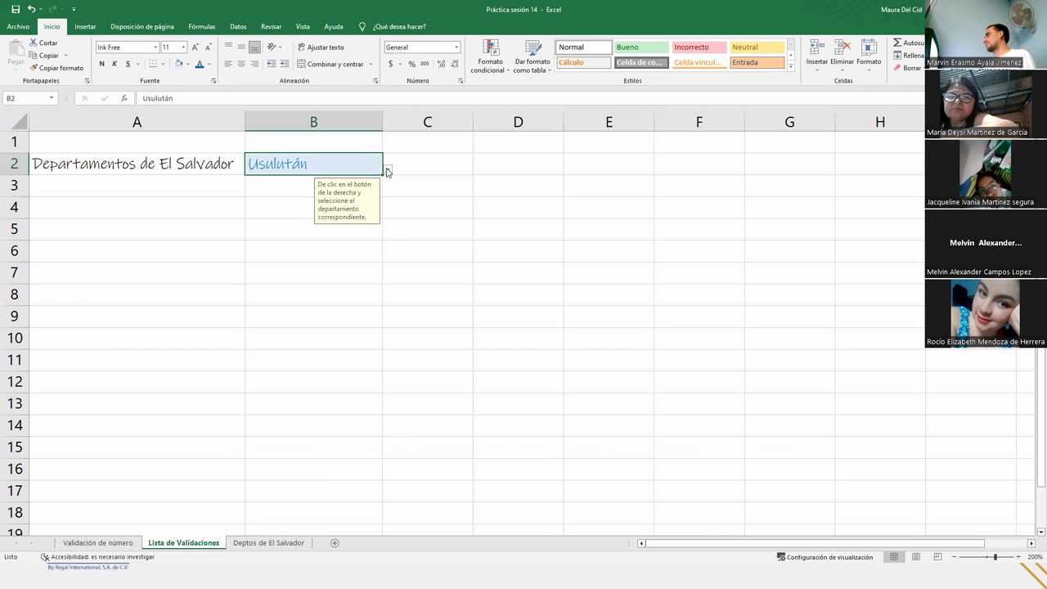
Step: Hide the Deptos de El Salvador sheet again and save the workbook
{"action": "left_click", "coordinate": [287, 542]}
{"action": "right_click", "coordinate": [286, 542]}
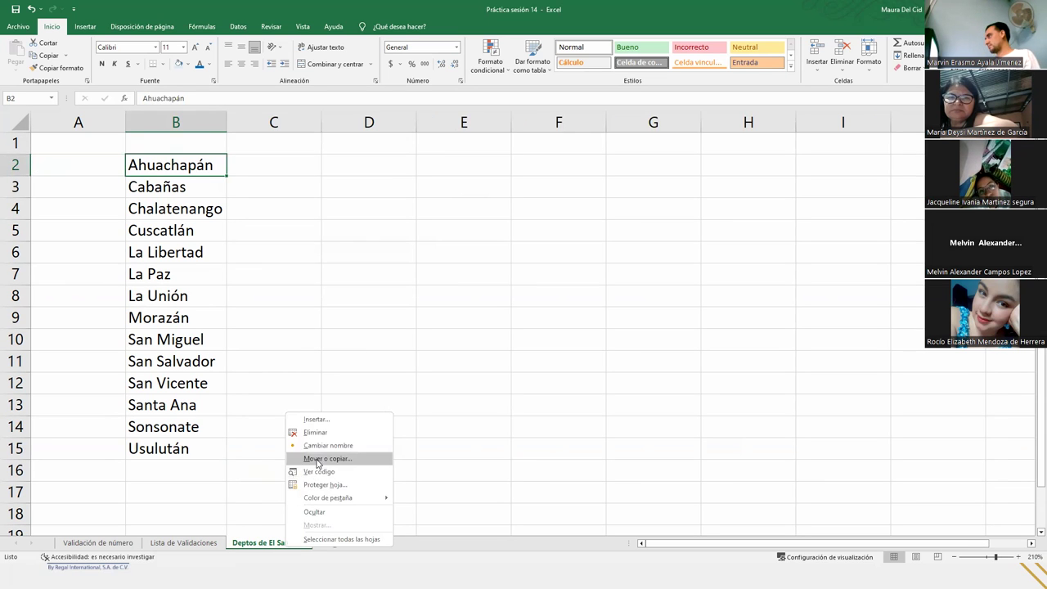
{"action": "left_click", "coordinate": [315, 512]}
{"action": "left_click", "coordinate": [182, 185]}
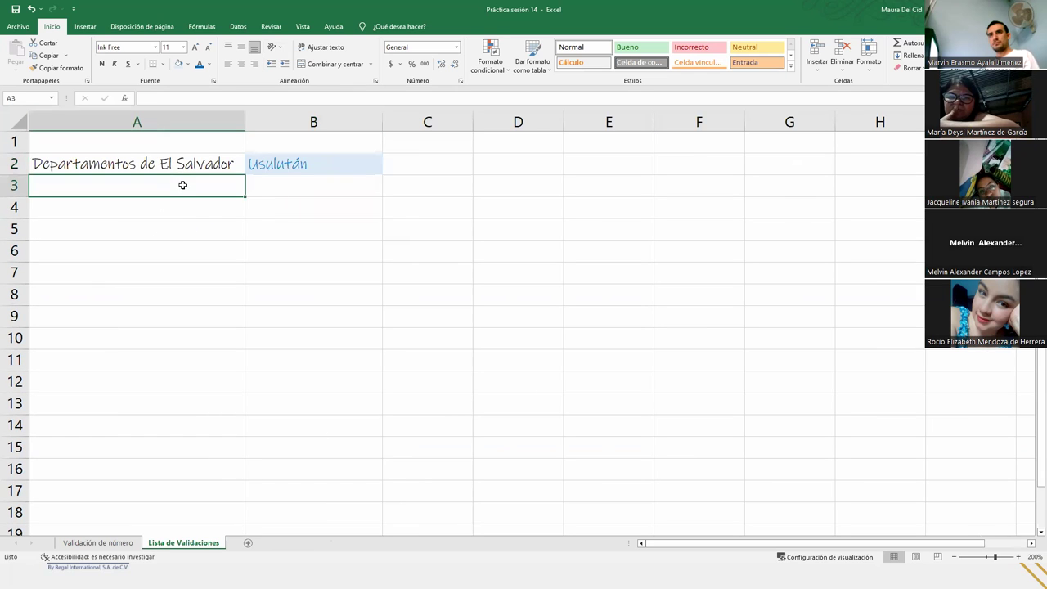
{"action": "left_click", "coordinate": [13, 13]}
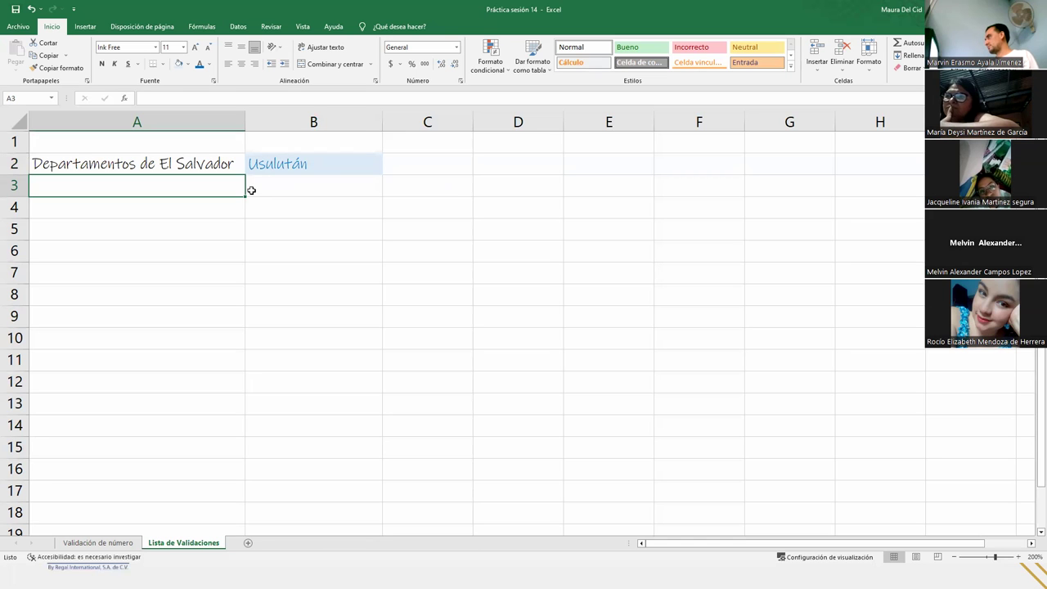
Step: Go to the first age cell, B2, in Validación de número and switch to the PowerPoint presentation
{"action": "left_click", "coordinate": [97, 541]}
{"action": "left_click", "coordinate": [160, 156]}
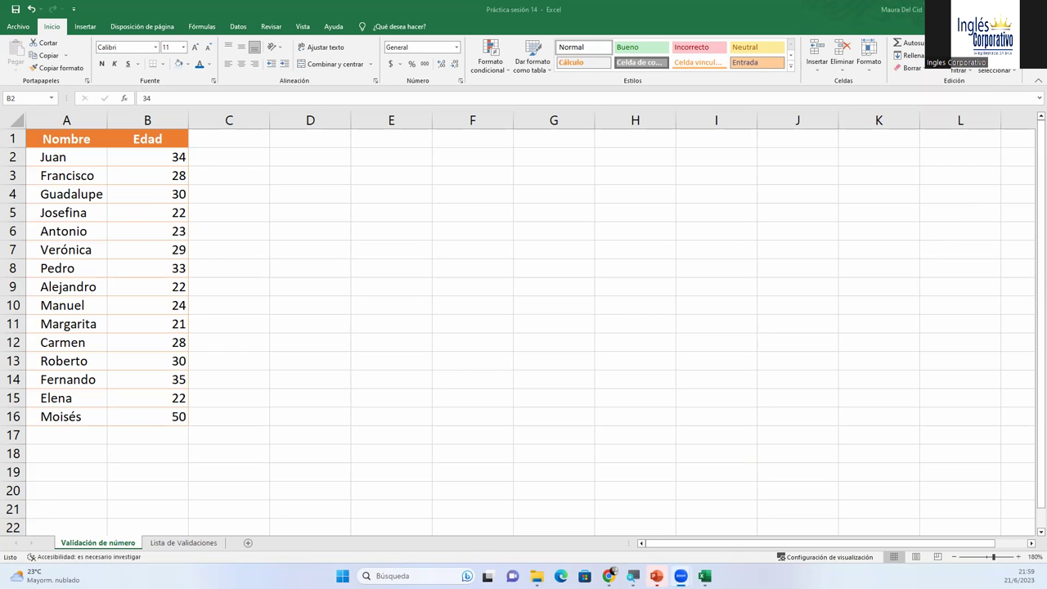
{"action": "key", "text": "alt+Tab"}
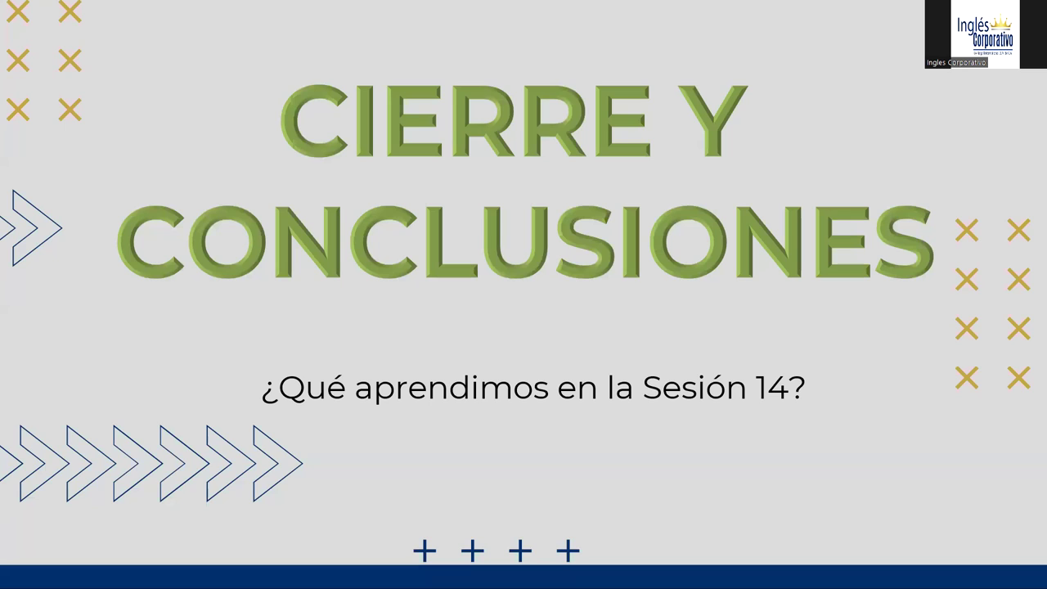